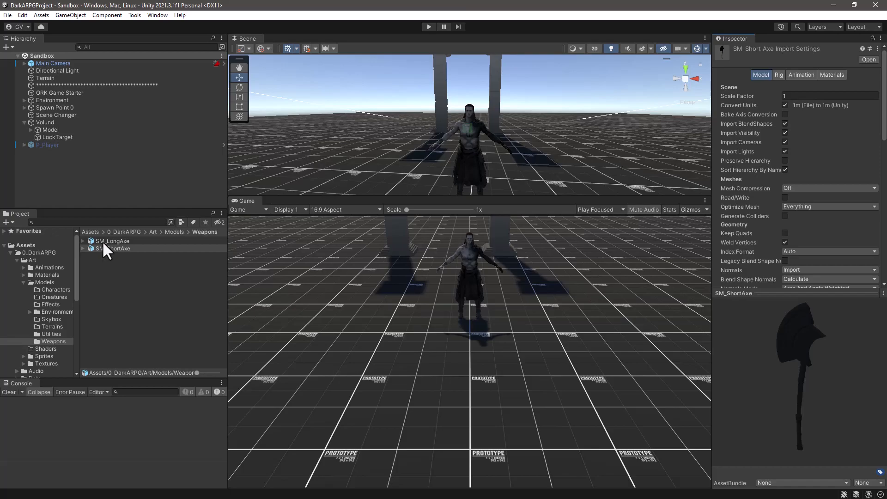
Set the SM_ShortAxe model's rig animation type to None, disable Strip Bones, and apply the import settings.
{"action": "left_click_drag", "start_coordinate": [790, 294], "coordinate": [785, 314]}
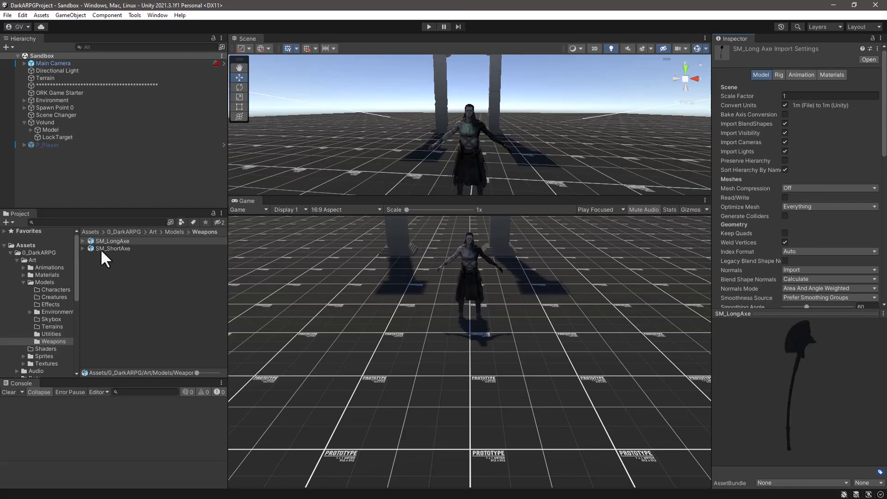
{"action": "left_click", "coordinate": [116, 250]}
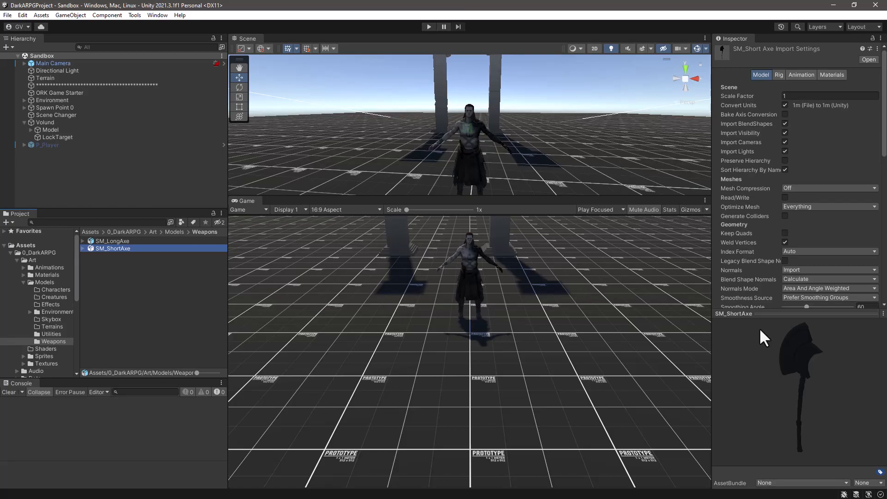
{"action": "left_click", "coordinate": [780, 75]}
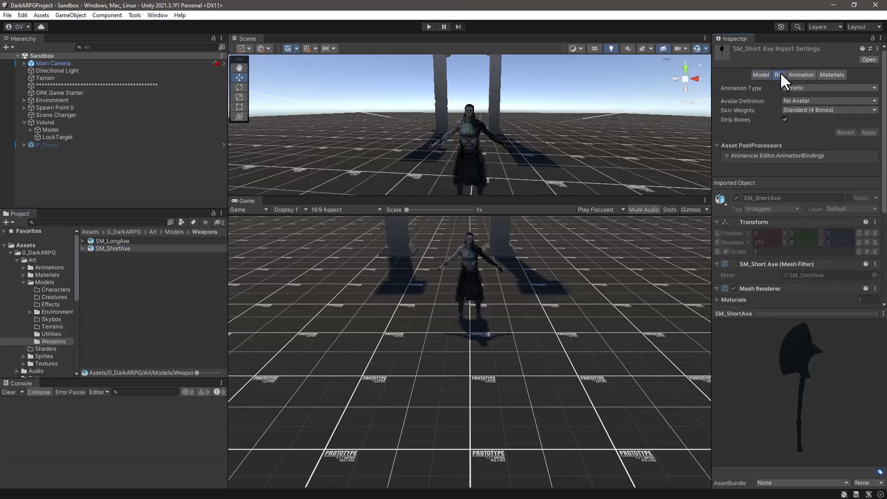
{"action": "left_click", "coordinate": [812, 88]}
{"action": "left_click", "coordinate": [806, 96]}
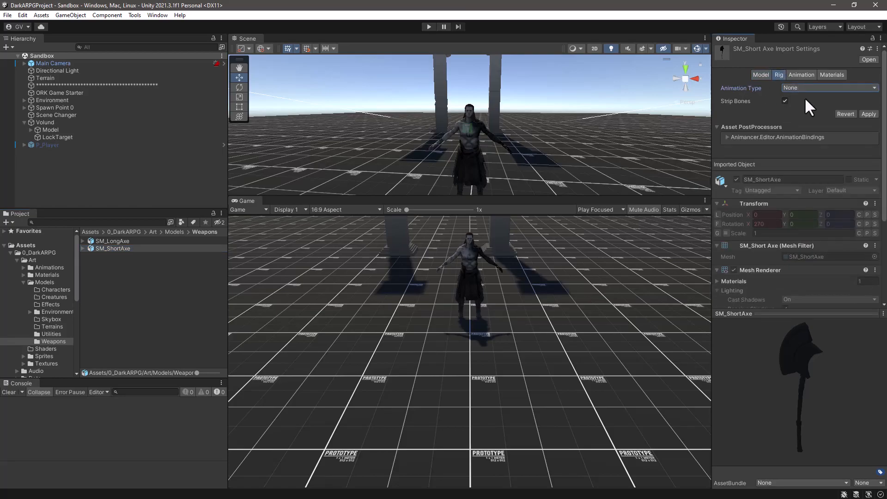
{"action": "left_click", "coordinate": [785, 101]}
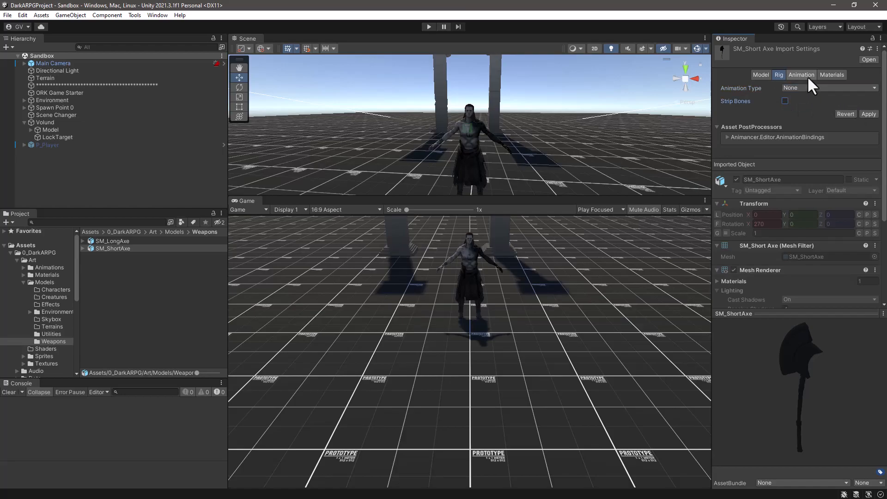
{"action": "left_click", "coordinate": [869, 114]}
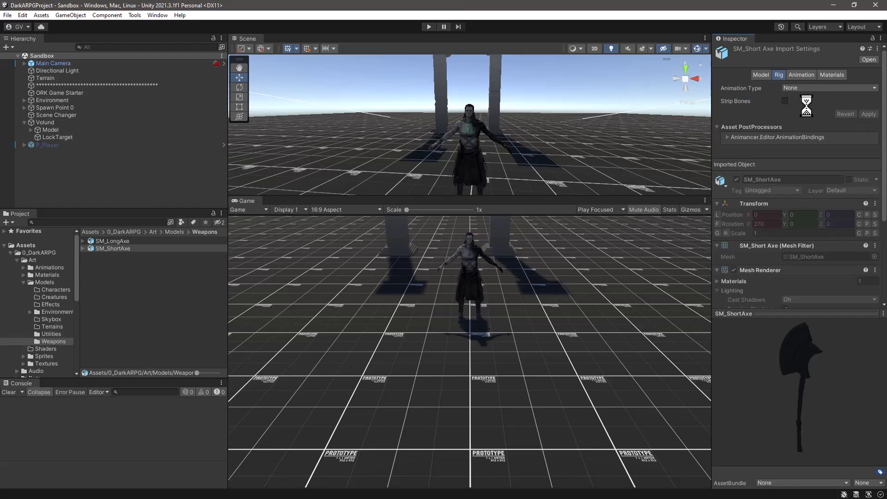
Disable Import Animation for the SM_ShortAxe model and apply the change.
{"action": "left_click", "coordinate": [804, 77]}
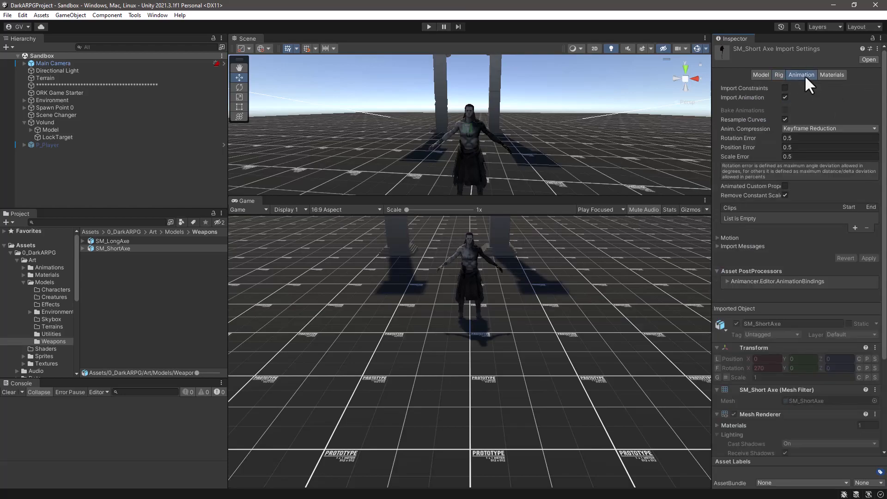
{"action": "left_click", "coordinate": [785, 98]}
{"action": "left_click", "coordinate": [875, 110]}
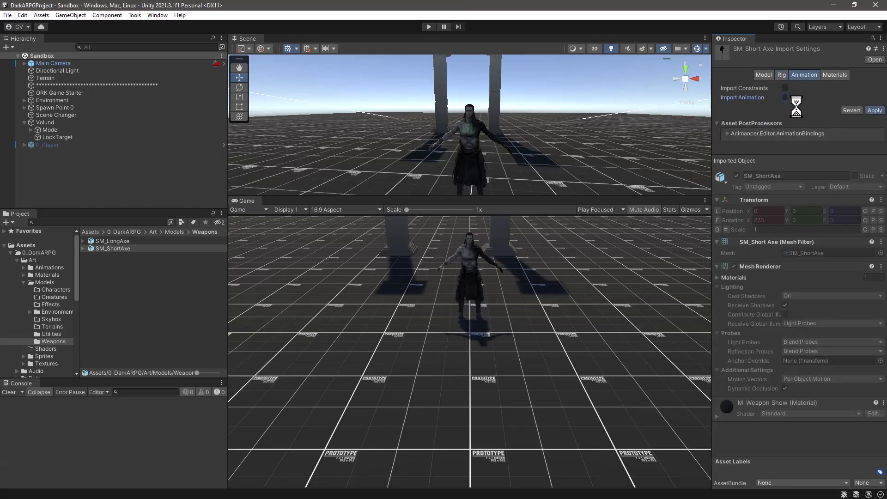
Set the Material Creation Mode of the SM_ShortAxe model to None and apply the change.
{"action": "left_click", "coordinate": [834, 76]}
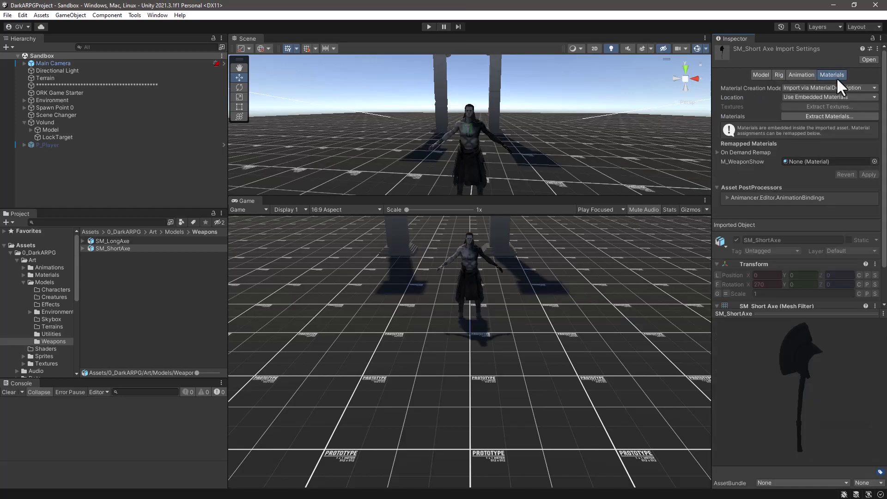
{"action": "left_click", "coordinate": [801, 88]}
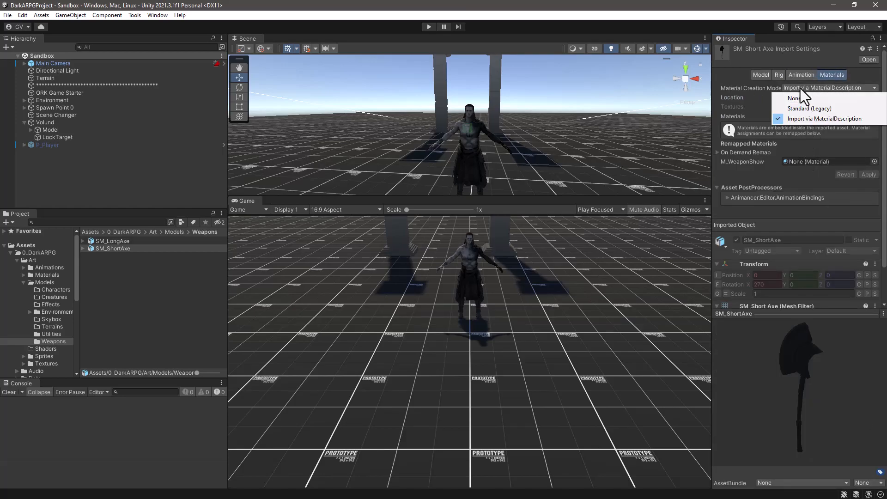
{"action": "left_click", "coordinate": [803, 97]}
{"action": "left_click", "coordinate": [869, 120]}
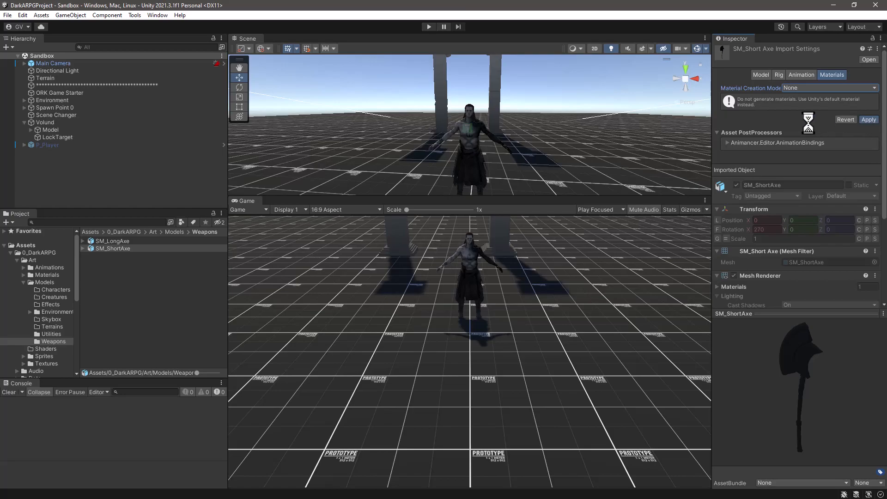
Place SM_ShortAxe as a root object in the Sandbox scene and frame it in the Scene view.
{"action": "left_click", "coordinate": [764, 75]}
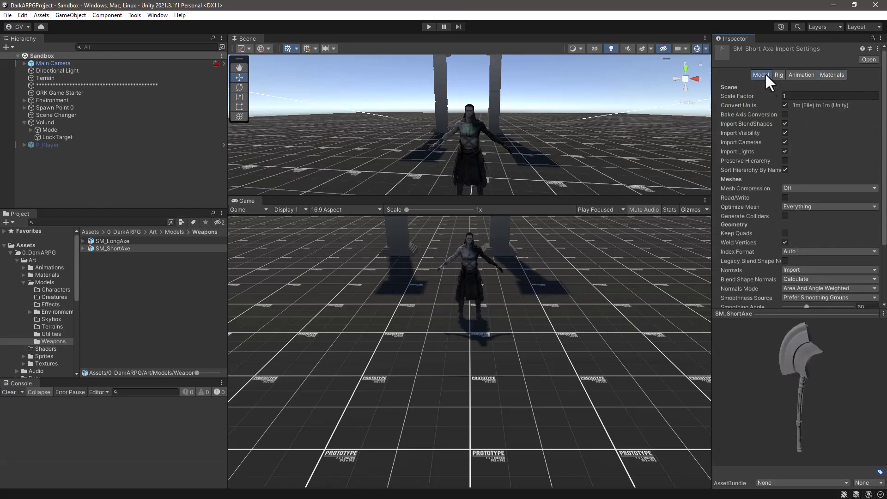
{"action": "left_click_drag", "start_coordinate": [775, 314], "coordinate": [775, 294]}
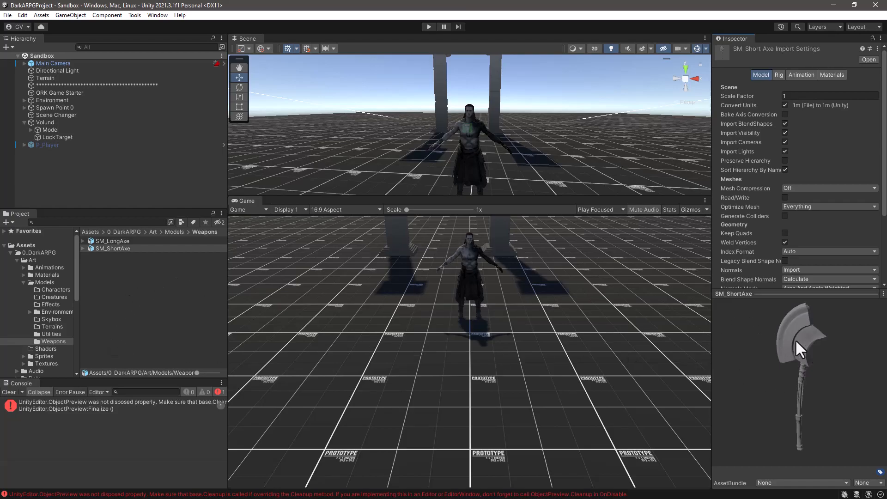
{"action": "mouse_move", "coordinate": [802, 351]}
{"action": "left_mouse_down"}
{"action": "mouse_move", "coordinate": [13, 395]}
{"action": "mouse_move", "coordinate": [762, 376]}
{"action": "mouse_move", "coordinate": [746, 333]}
{"action": "mouse_move", "coordinate": [789, 346]}
{"action": "left_mouse_up"}
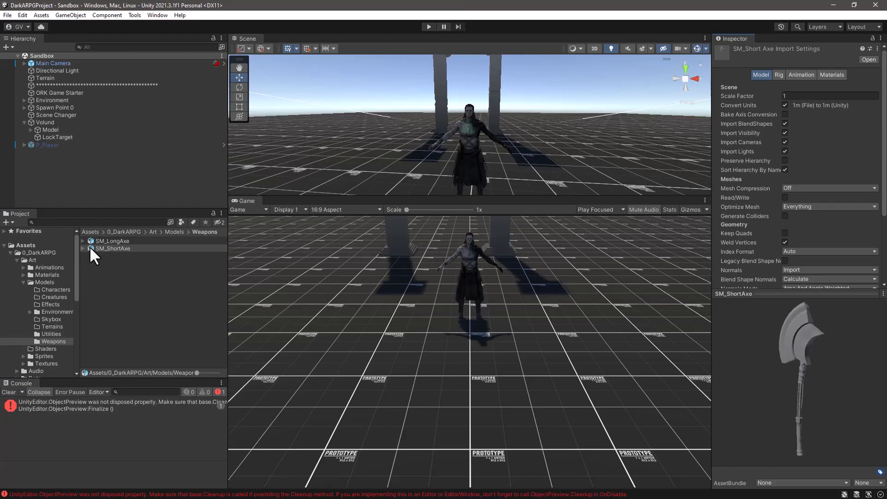
{"action": "left_click_drag", "start_coordinate": [91, 250], "coordinate": [68, 179]}
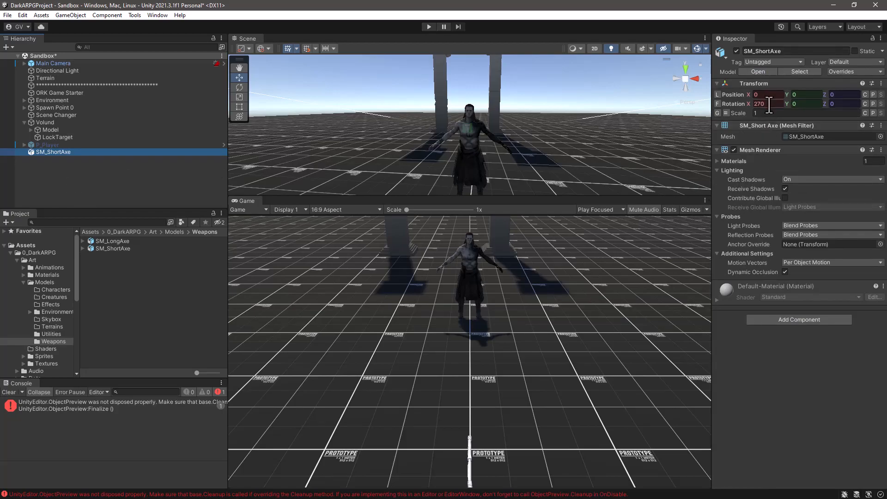
{"action": "left_click", "coordinate": [769, 104]}
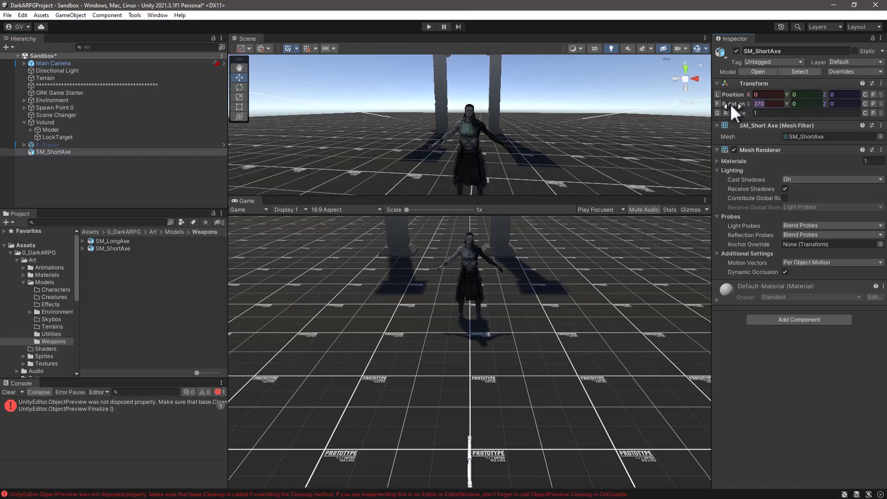
{"action": "left_click", "coordinate": [37, 153]}
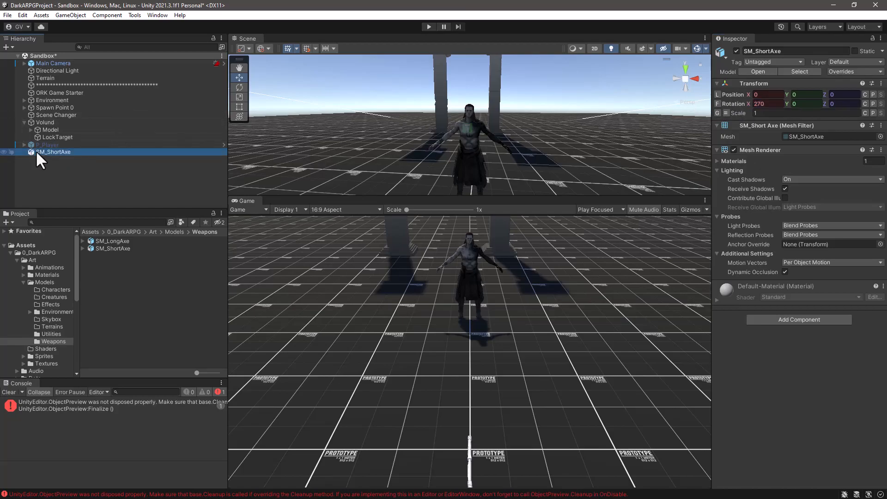
{"action": "key", "text": "f"}
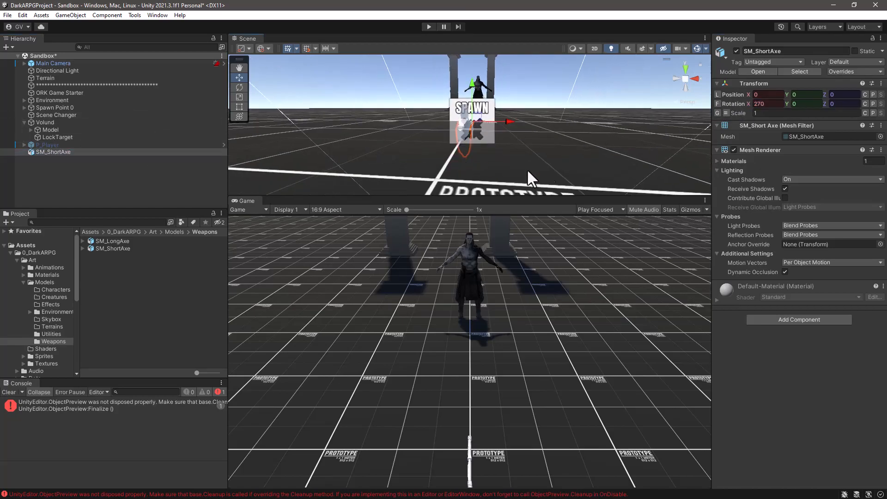
Move the placed short axe along the Z axis to about -1, away from the spawn point.
{"action": "left_click_drag", "start_coordinate": [537, 198], "coordinate": [538, 263]}
{"action": "left_click_drag", "start_coordinate": [558, 174], "coordinate": [415, 177], "text": "alt"}
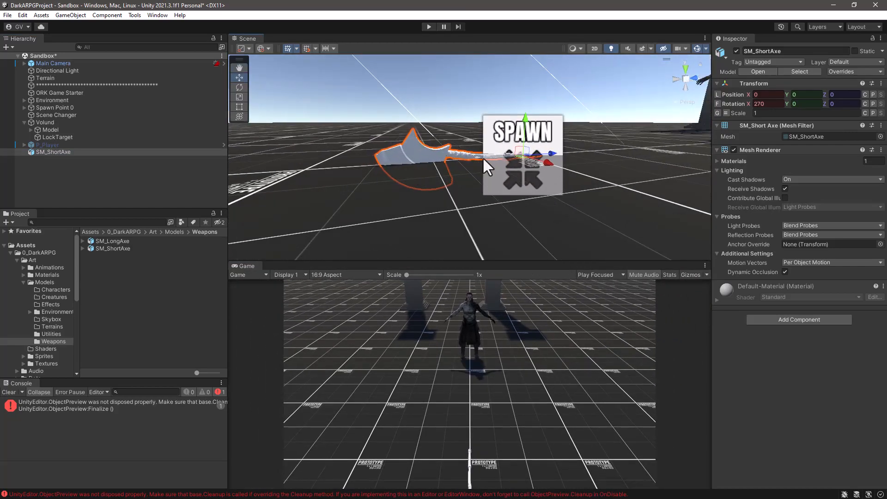
{"action": "left_click_drag", "start_coordinate": [550, 154], "coordinate": [422, 159]}
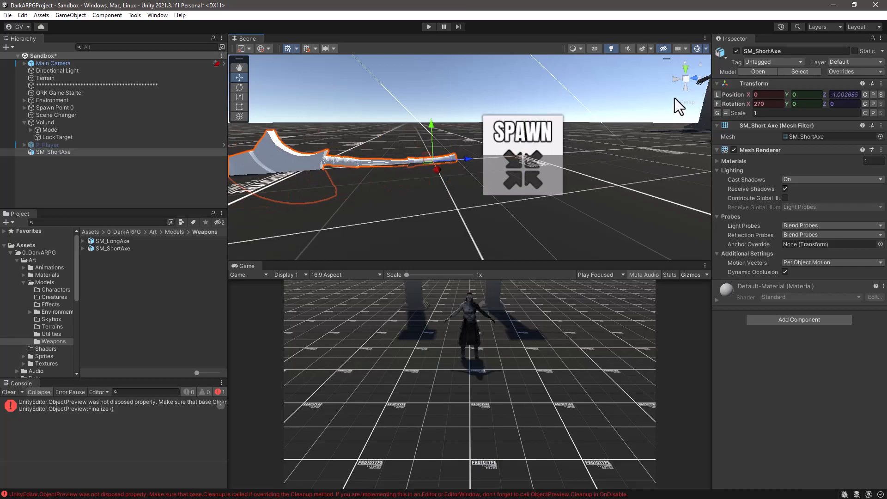
Hide the gizmo icons in the Scene view and examine the short axe's orientation against its axes.
{"action": "left_click", "coordinate": [695, 48]}
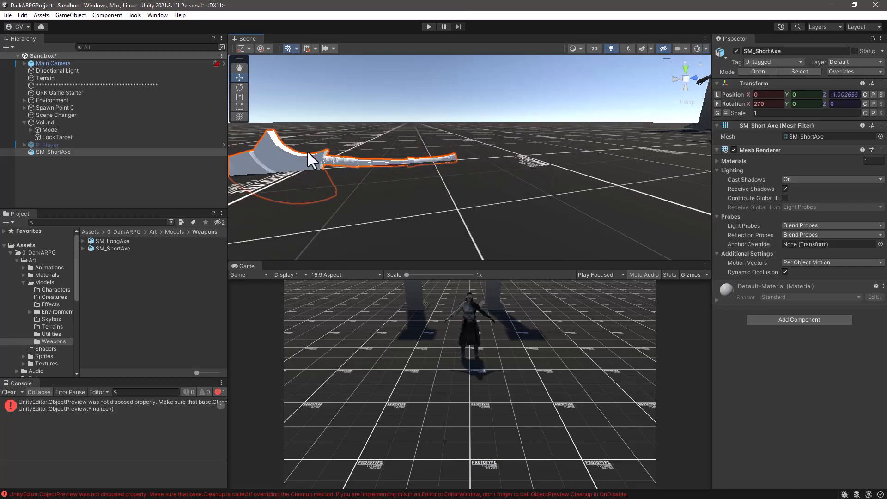
{"action": "left_click", "coordinate": [45, 146]}
{"action": "left_click", "coordinate": [49, 153]}
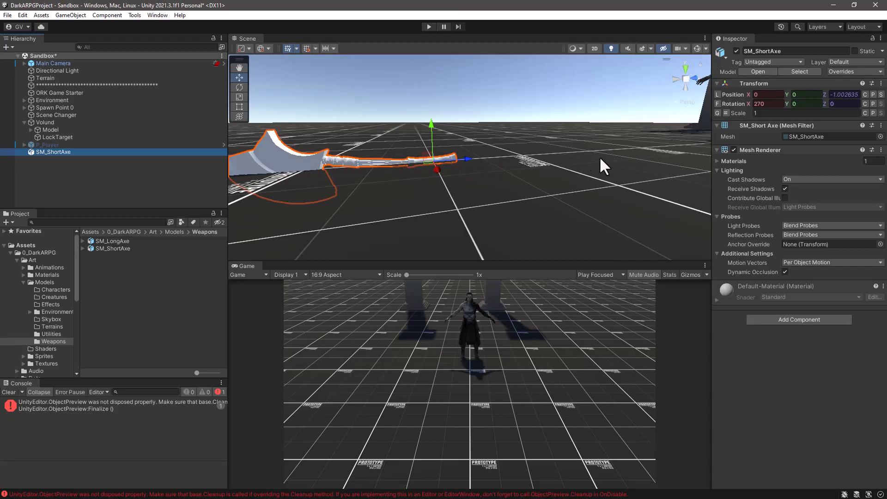
{"action": "left_click_drag", "start_coordinate": [501, 186], "coordinate": [481, 188], "text": "alt"}
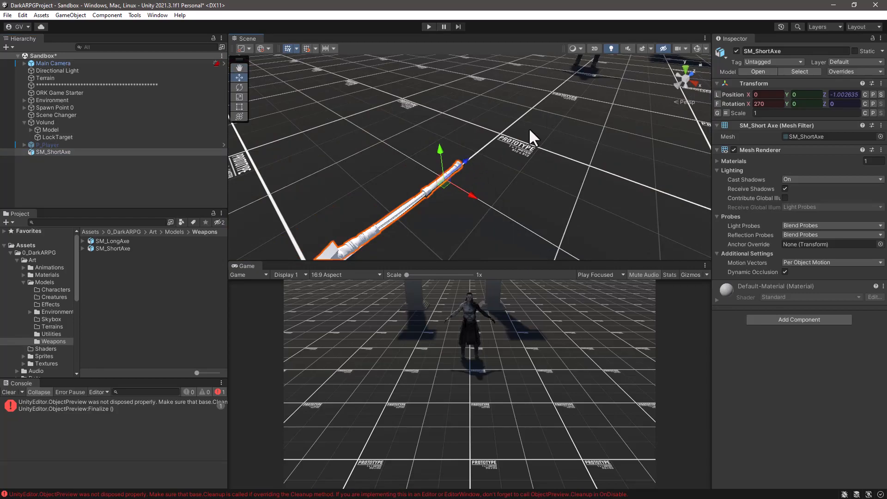
{"action": "scroll", "coordinate": [542, 126], "scroll_direction": "down", "scroll_amount": 5}
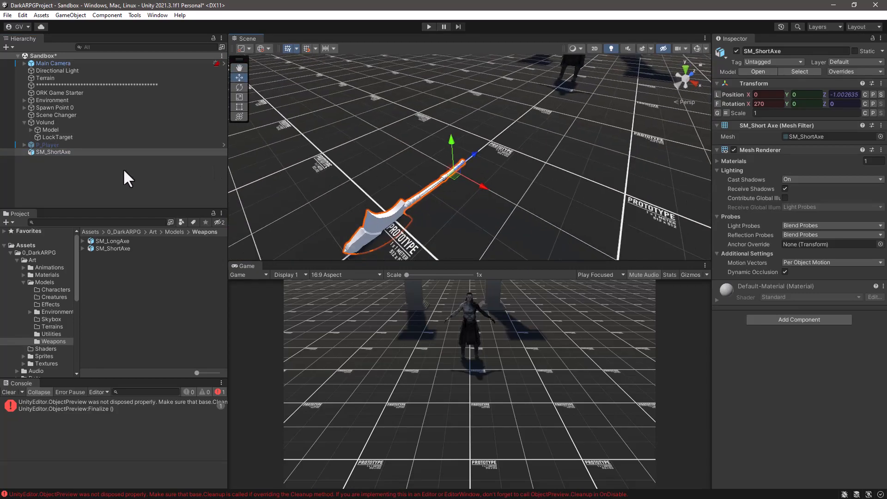
Delete the SM_ShortAxe object from the Sandbox scene.
{"action": "left_click_drag", "start_coordinate": [131, 210], "coordinate": [131, 193]}
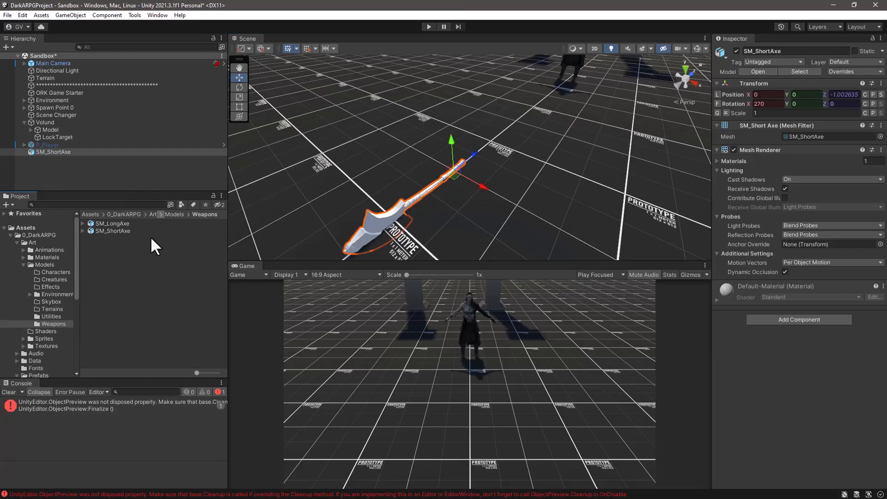
{"action": "left_click", "coordinate": [31, 151]}
{"action": "key", "text": "Delete"}
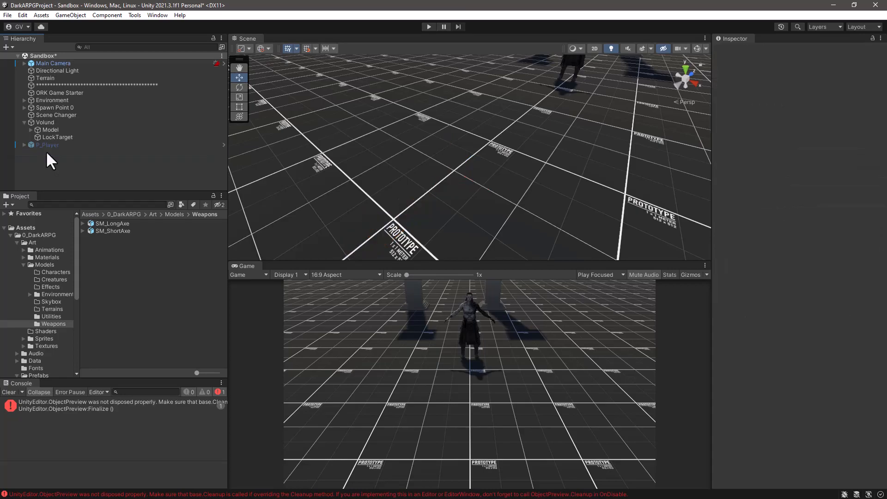
Disable Import BlendShapes, Visibility, Cameras and Lights plus Sort Hierarchy By Name for the SM_ShortAxe model, and apply the settings.
{"action": "left_click", "coordinate": [106, 230]}
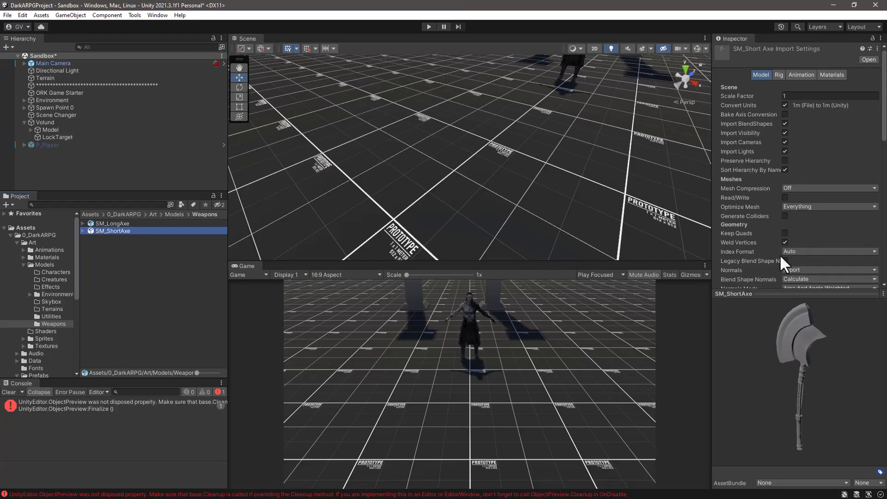
{"action": "left_click", "coordinate": [785, 124]}
{"action": "left_click", "coordinate": [785, 134]}
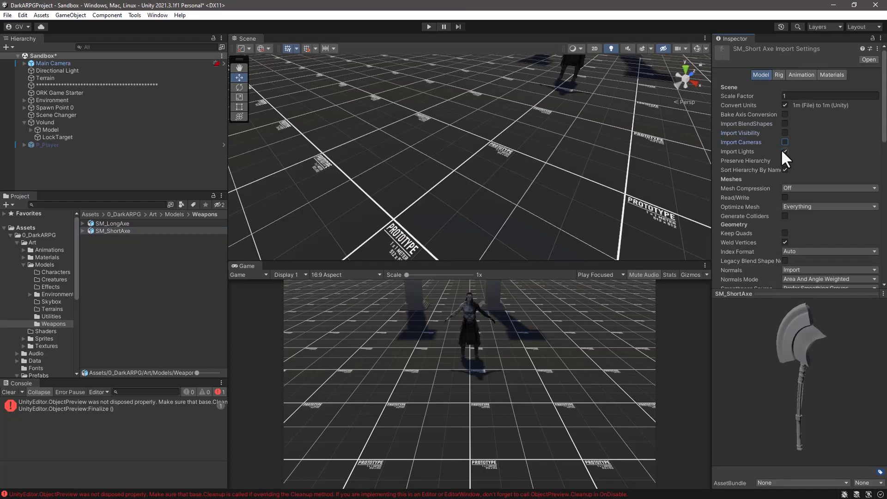
{"action": "left_click", "coordinate": [785, 151]}
{"action": "left_click", "coordinate": [785, 170]}
{"action": "scroll", "coordinate": [831, 159], "scroll_direction": "down", "scroll_amount": 5}
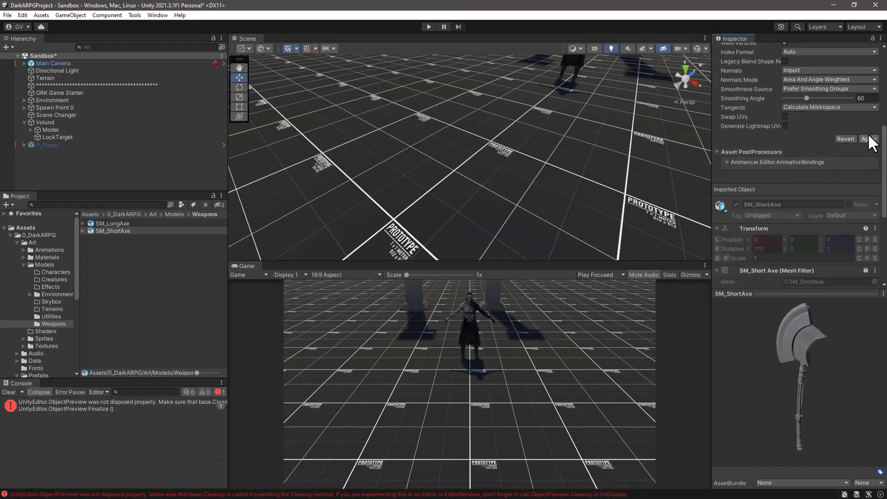
{"action": "left_click", "coordinate": [868, 139]}
Enable Bake Axis Conversion for the SM_ShortAxe model and apply the change.
{"action": "scroll", "coordinate": [780, 145], "scroll_direction": "up", "scroll_amount": 5}
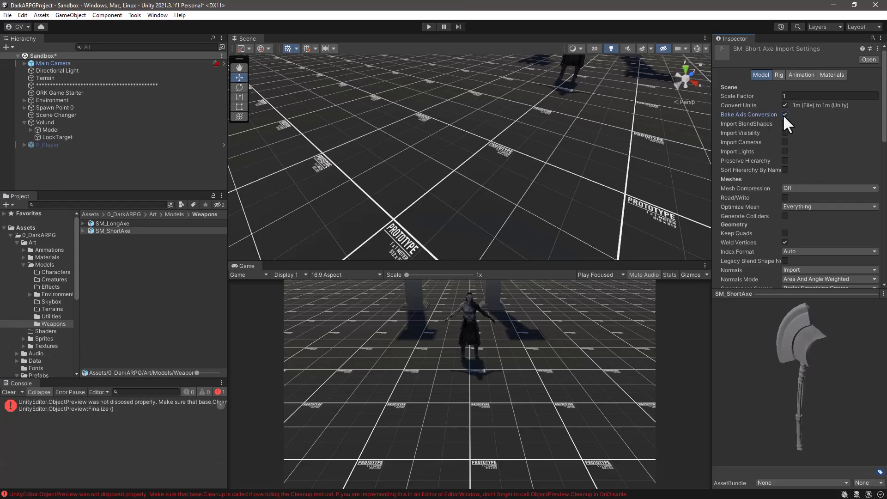
{"action": "scroll", "coordinate": [829, 140], "scroll_direction": "down", "scroll_amount": 5}
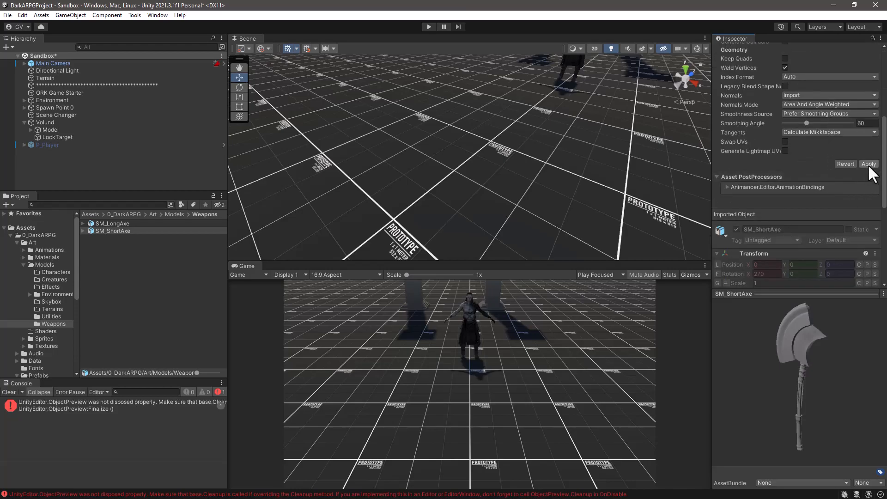
{"action": "left_click", "coordinate": [868, 164]}
{"action": "left_click_drag", "start_coordinate": [814, 376], "coordinate": [835, 383]}
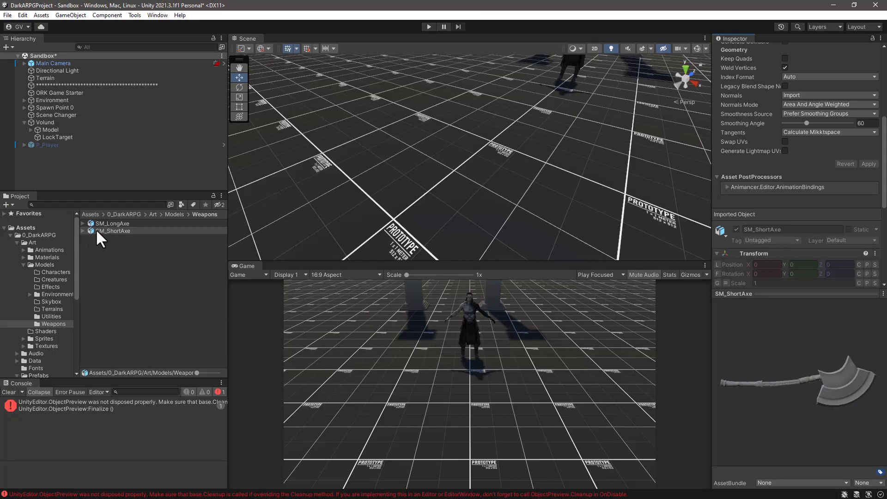
Add the reimported SM_ShortAxe to the Sandbox scene and inspect its orientation and pivot.
{"action": "left_click_drag", "start_coordinate": [95, 229], "coordinate": [71, 173]}
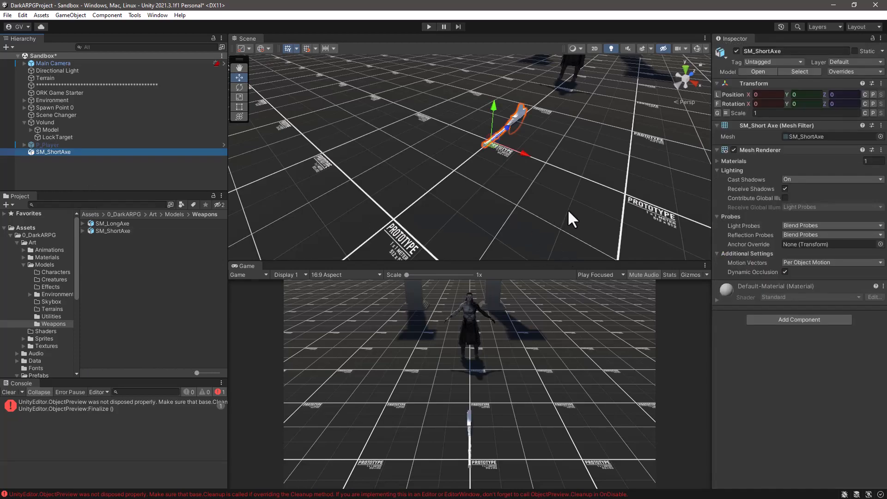
{"action": "left_click_drag", "start_coordinate": [567, 215], "coordinate": [470, 149], "text": "alt"}
{"action": "left_click_drag", "start_coordinate": [476, 192], "coordinate": [539, 150], "text": "alt"}
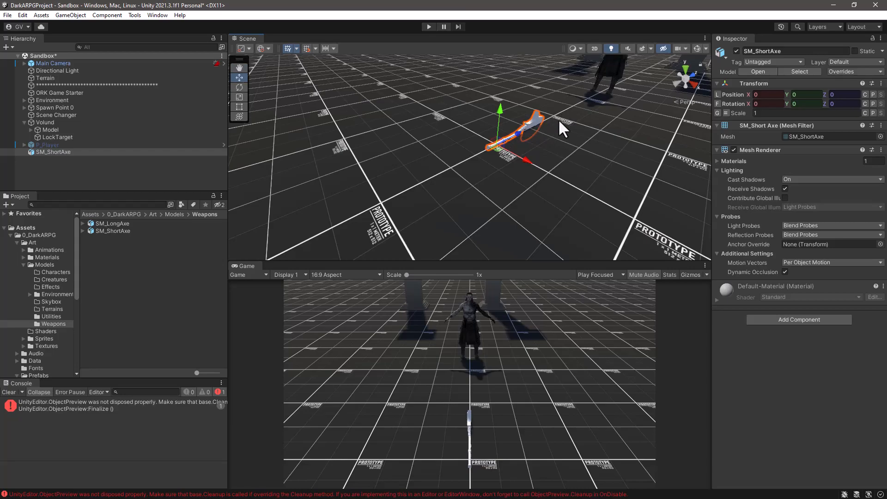
{"action": "left_click_drag", "start_coordinate": [566, 186], "coordinate": [510, 160], "text": "alt"}
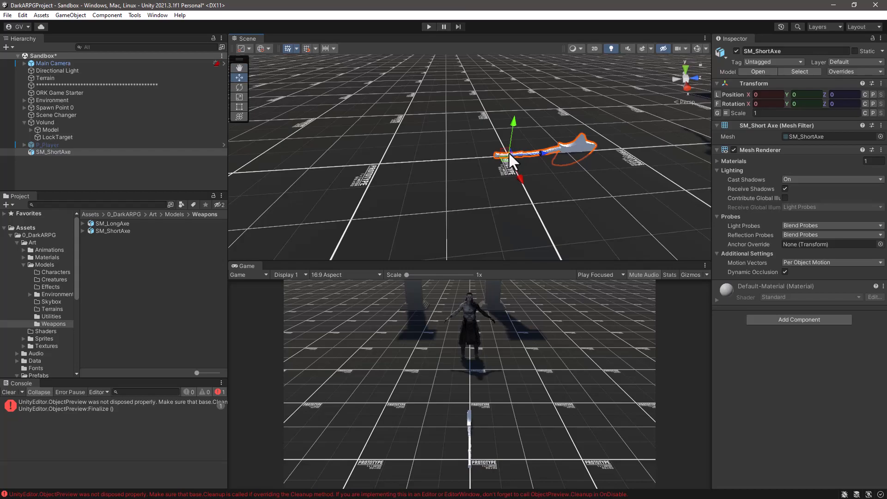
Switch the tool handle position to Center to compare it with the axe's pivot, and restore it to Pivot.
{"action": "left_click", "coordinate": [250, 48]}
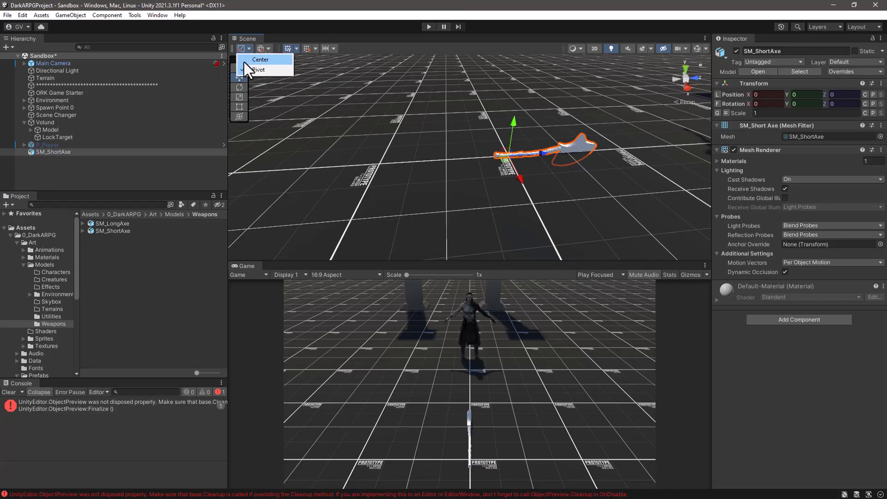
{"action": "left_click", "coordinate": [244, 61]}
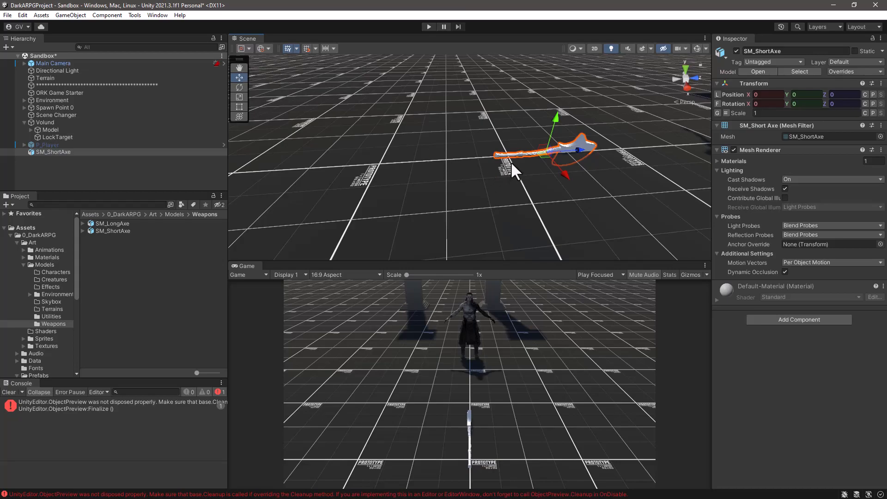
{"action": "scroll", "coordinate": [532, 185], "scroll_direction": "up", "scroll_amount": 2}
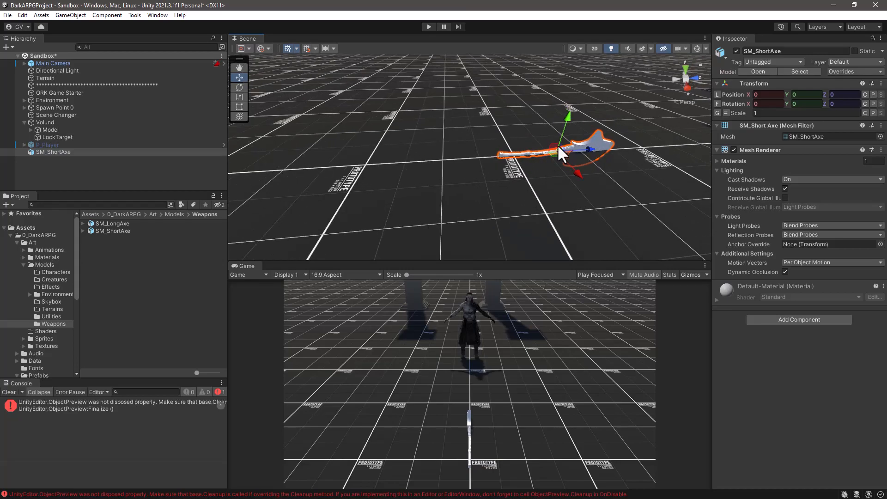
{"action": "left_click", "coordinate": [243, 48]}
{"action": "left_click", "coordinate": [243, 67]}
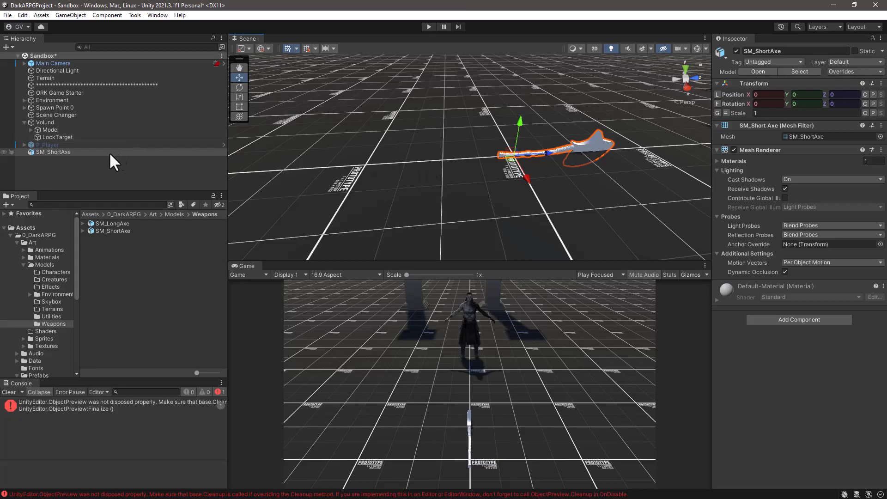
Remove the SM_ShortAxe object from the Sandbox scene hierarchy.
{"action": "left_click", "coordinate": [49, 166]}
{"action": "left_click", "coordinate": [45, 151]}
{"action": "key", "text": "Delete"}
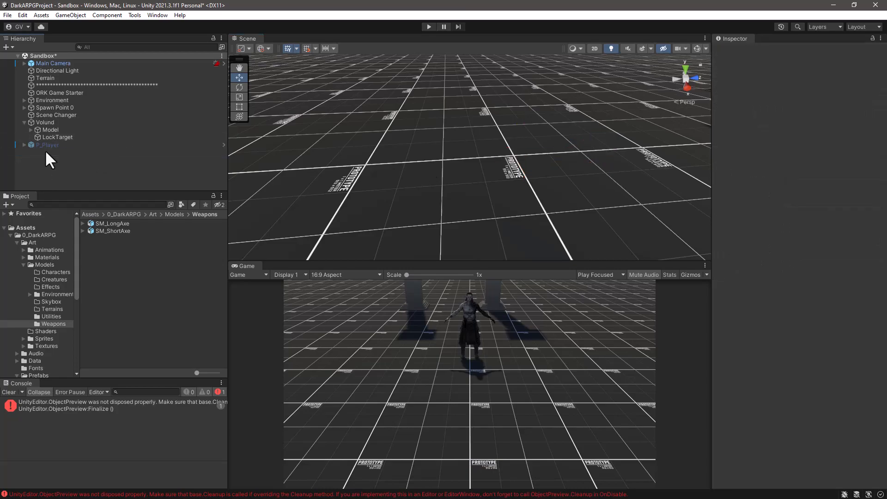
For the SM_LongAxe model, enable Bake Axis Conversion and disable Import BlendShapes, Visibility, Cameras and Lights.
{"action": "left_click", "coordinate": [115, 225]}
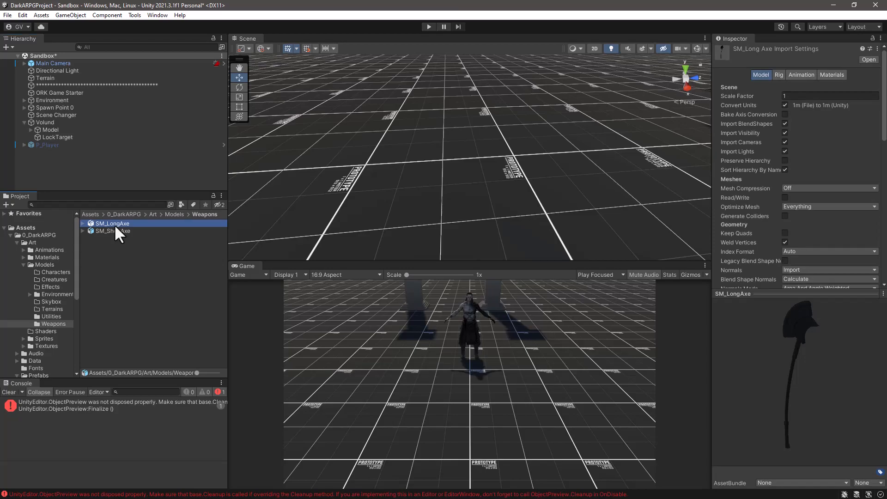
{"action": "left_click", "coordinate": [785, 123]}
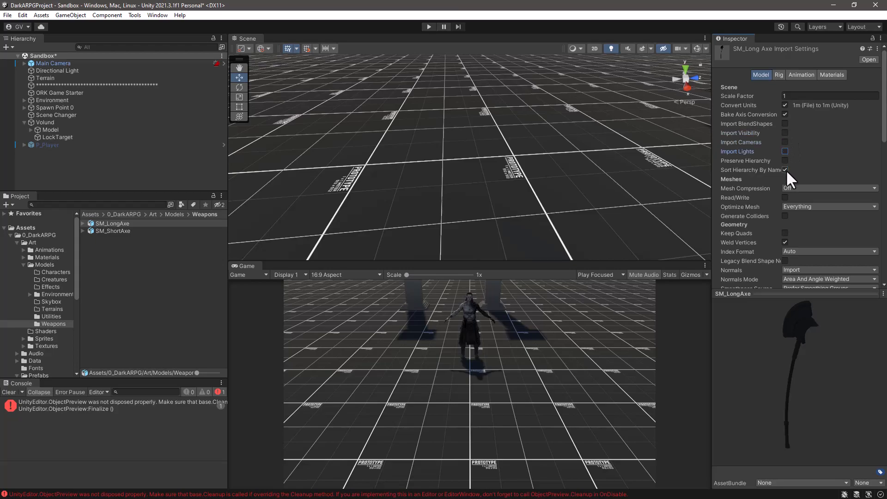
Set the SM_LongAxe rig's Animation Type to None, disable Strip Bones and apply the import settings.
{"action": "left_click", "coordinate": [778, 75]}
{"action": "left_click", "coordinate": [808, 87]}
{"action": "left_click", "coordinate": [833, 96]}
{"action": "left_click", "coordinate": [785, 101]}
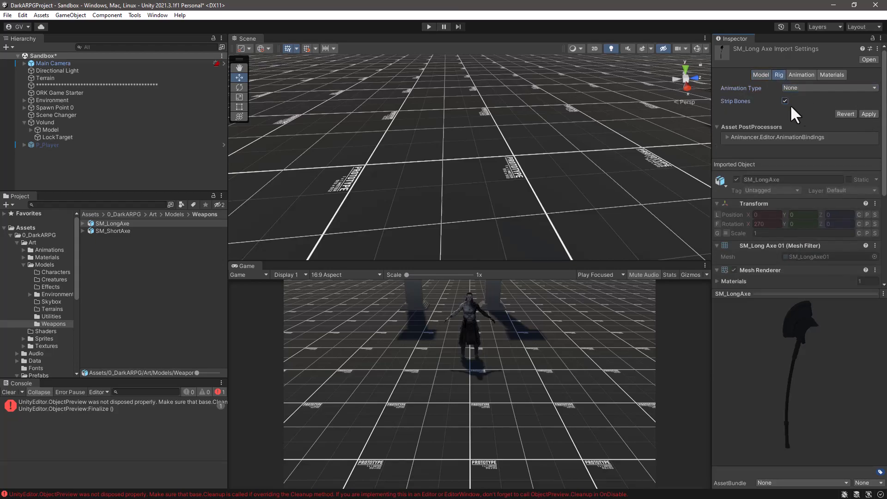
{"action": "left_click", "coordinate": [869, 114]}
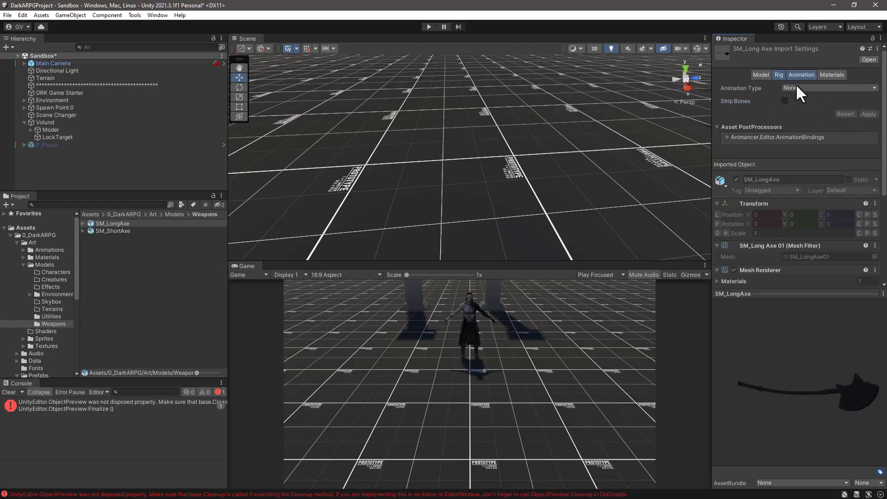
Disable animation import for the SM_LongAxe model and apply the change.
{"action": "left_click", "coordinate": [800, 77]}
{"action": "left_click", "coordinate": [785, 97]}
{"action": "left_click", "coordinate": [869, 110]}
Set the Material Creation Mode of the SM_LongAxe model to None and apply the change.
{"action": "left_click", "coordinate": [833, 75]}
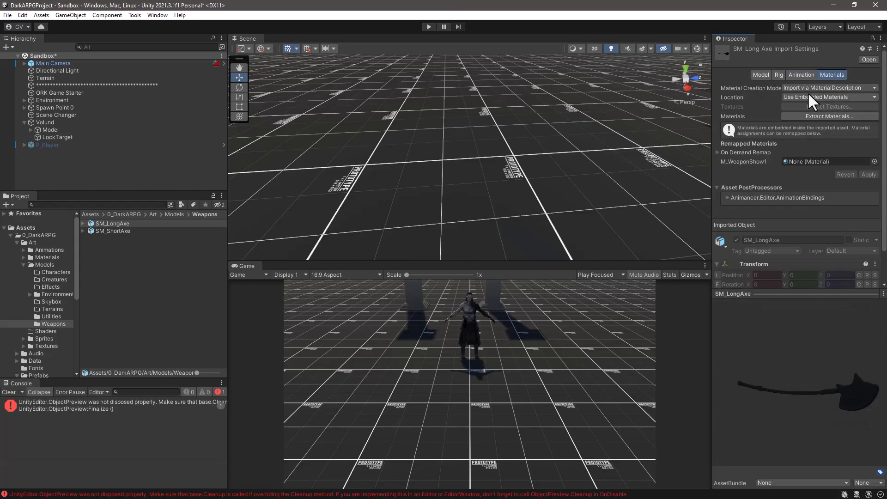
{"action": "left_click", "coordinate": [800, 85]}
{"action": "left_click", "coordinate": [814, 94]}
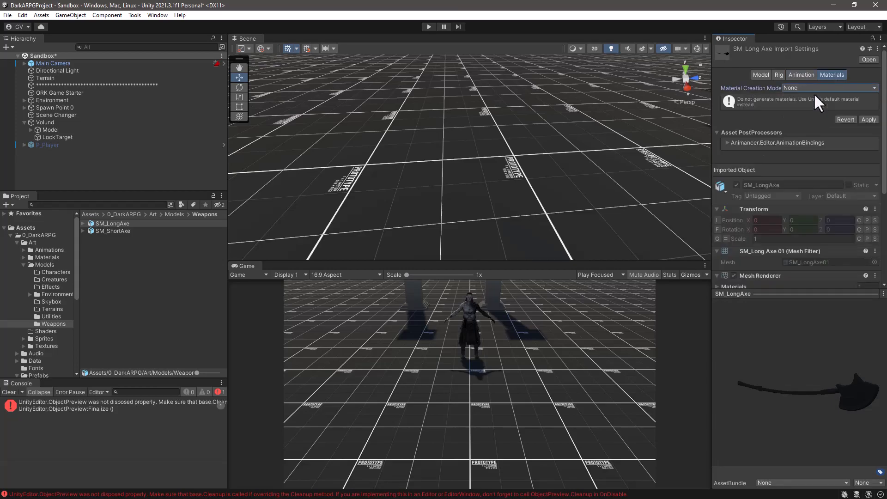
{"action": "left_click", "coordinate": [867, 119]}
Inspect the SM_LongAxe and SM_ShortAxe model previews from different angles.
{"action": "left_click_drag", "start_coordinate": [800, 387], "coordinate": [772, 381]}
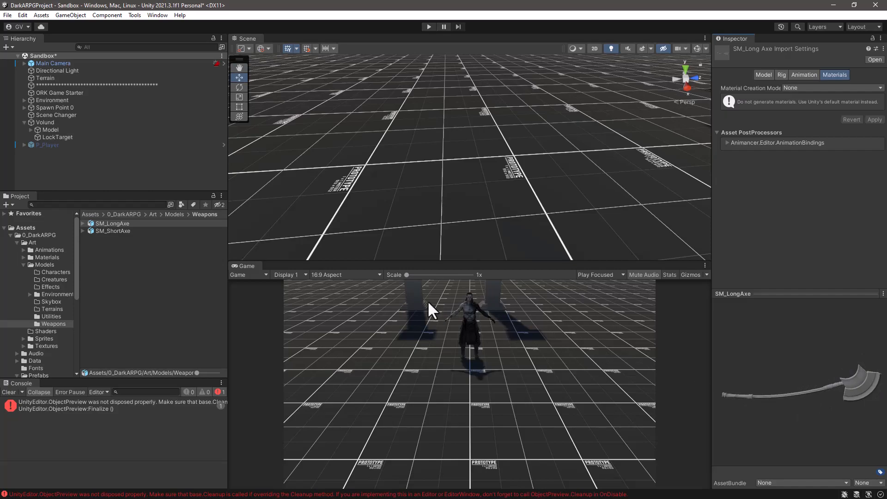
{"action": "left_click", "coordinate": [105, 223]}
{"action": "left_click", "coordinate": [104, 230]}
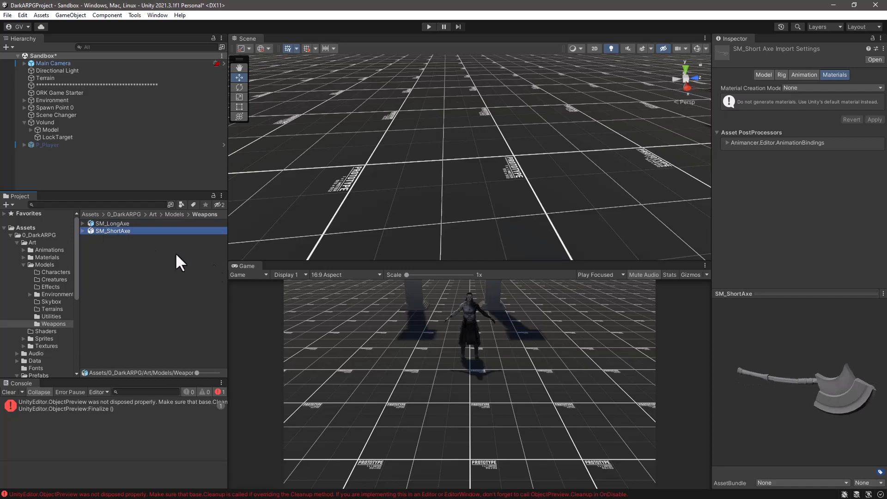
{"action": "left_click_drag", "start_coordinate": [794, 381], "coordinate": [841, 394]}
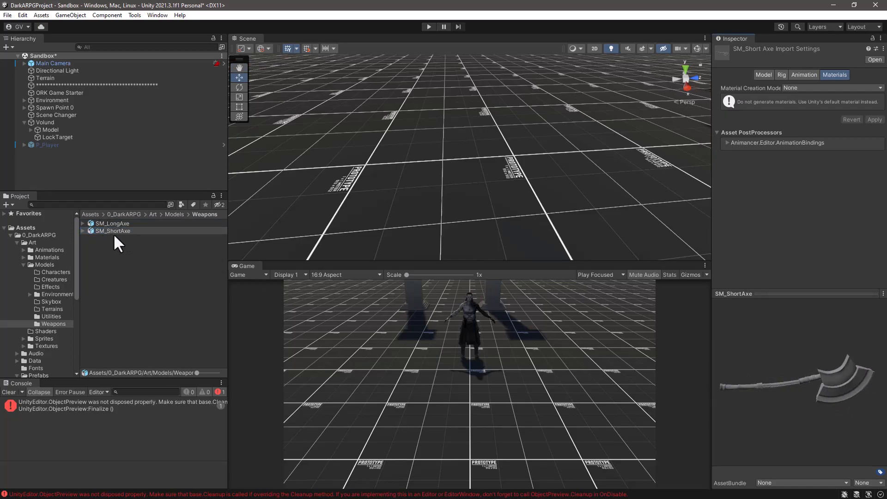
Create a new material in the Weapons folder under Art/Materials.
{"action": "left_click", "coordinate": [23, 257]}
{"action": "left_click", "coordinate": [46, 323]}
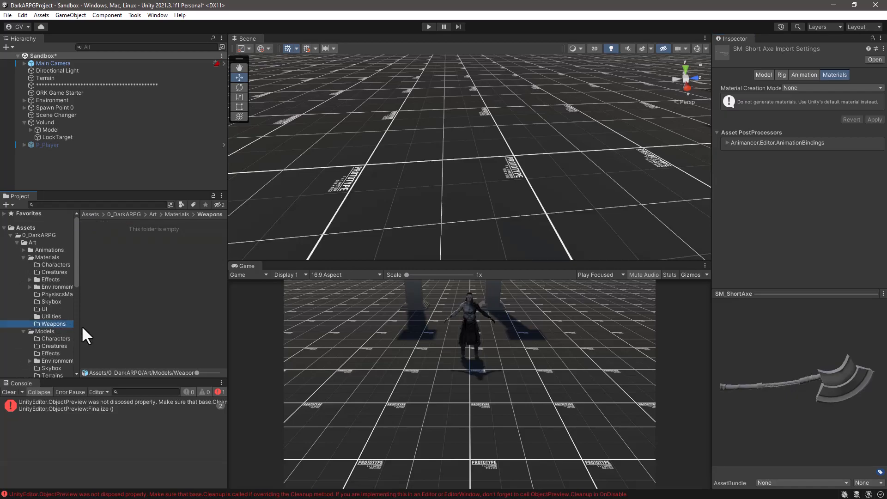
{"action": "right_click", "coordinate": [113, 248]}
{"action": "mouse_move", "coordinate": [159, 233]}
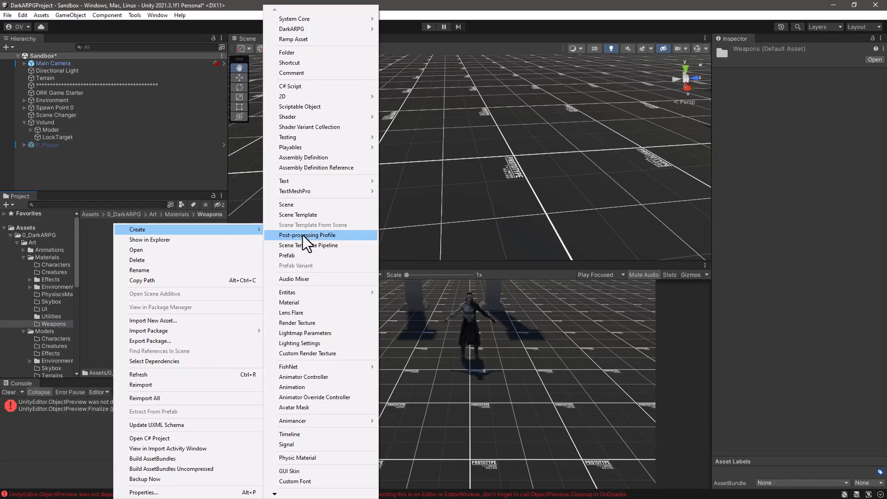
{"action": "left_click", "coordinate": [289, 304]}
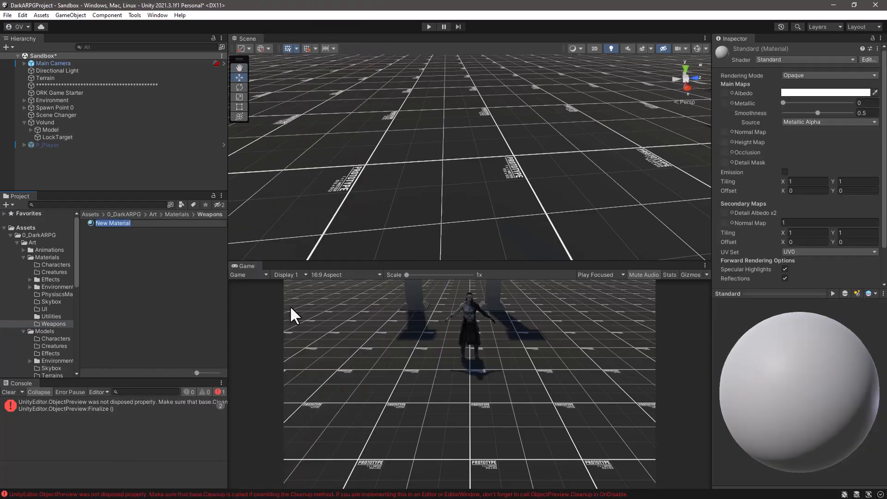
Name the new material M_Axe_Weapon.
{"action": "type", "text": "M_aXE"}
{"action": "key", "text": "BackSpace"}
{"action": "key", "text": "BackSpace"}
{"action": "key", "text": "BackSpace"}
{"action": "type", "text": "Axe_Wea"}
{"action": "type", "text": "o"}
{"action": "key", "text": "BackSpace"}
{"action": "type", "text": "pon"}
{"action": "key", "text": "Return"}
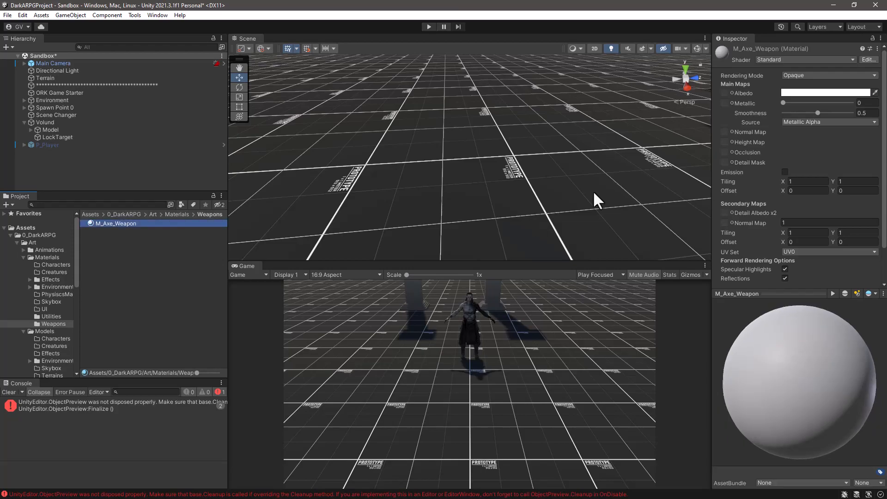
Set the Albedo color of M_Axe_Weapon to yellow, hexadecimal FFCF0B.
{"action": "left_click", "coordinate": [828, 93]}
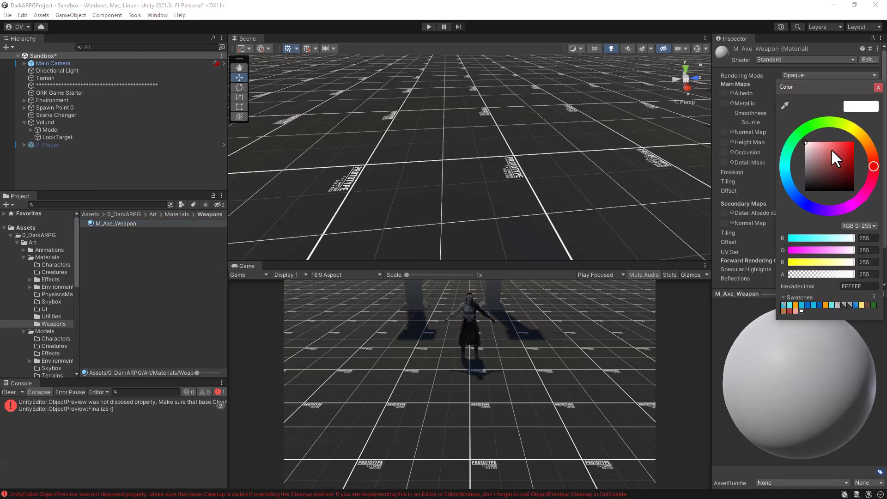
{"action": "mouse_move", "coordinate": [873, 162]}
{"action": "left_mouse_down"}
{"action": "mouse_move", "coordinate": [865, 139]}
{"action": "mouse_move", "coordinate": [852, 139]}
{"action": "left_mouse_up"}
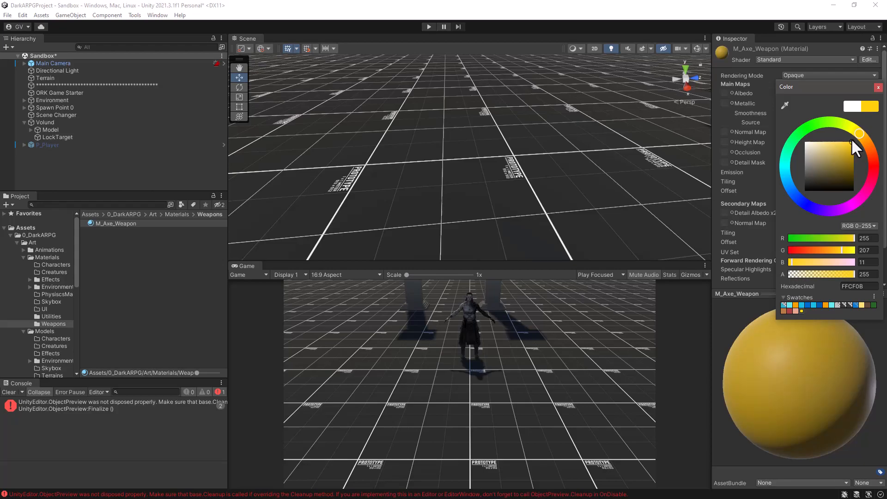
{"action": "left_click", "coordinate": [878, 87]}
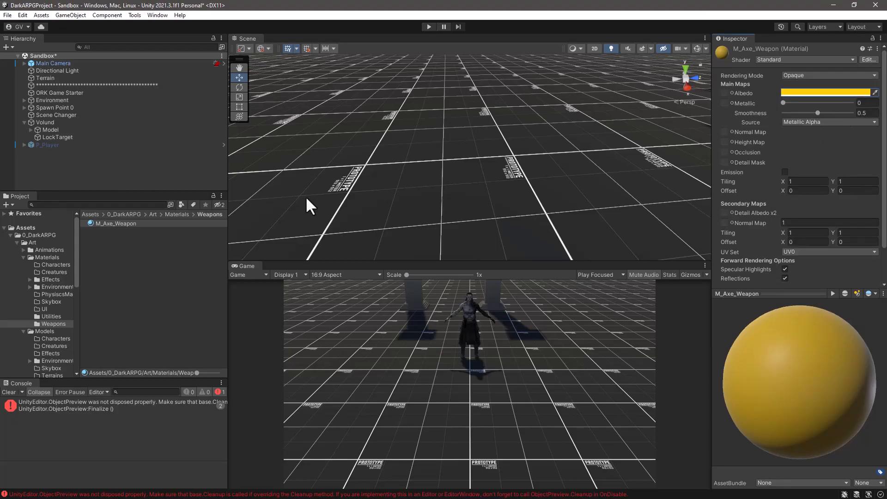
{"action": "left_click", "coordinate": [98, 265]}
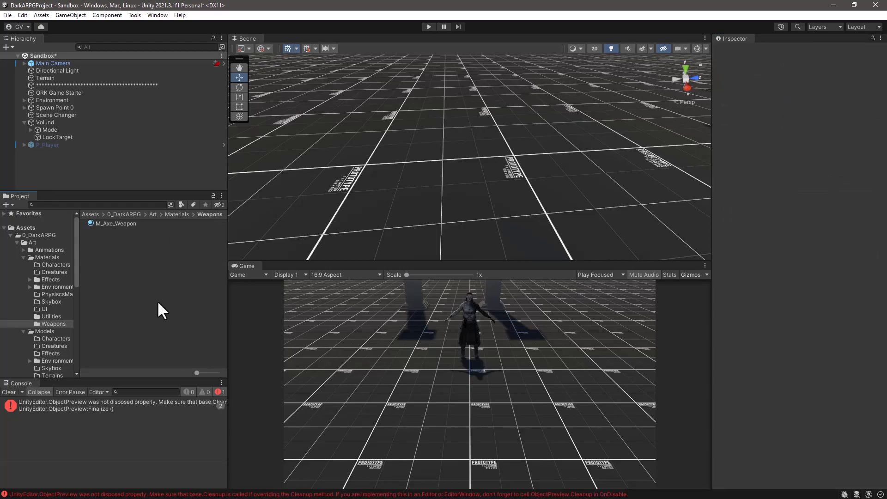
Create an empty object at the root of the Sandbox scene and name it Small.
{"action": "scroll", "coordinate": [56, 304], "scroll_direction": "down", "scroll_amount": 4}
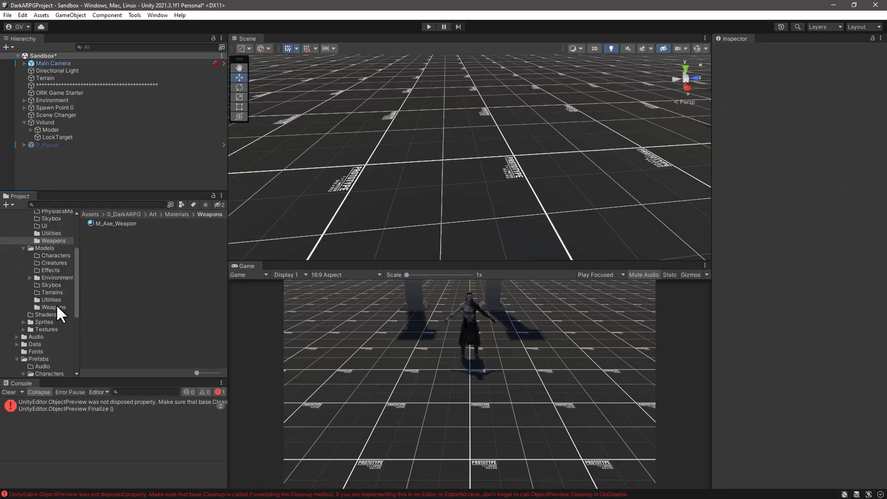
{"action": "scroll", "coordinate": [56, 304], "scroll_direction": "up", "scroll_amount": 4}
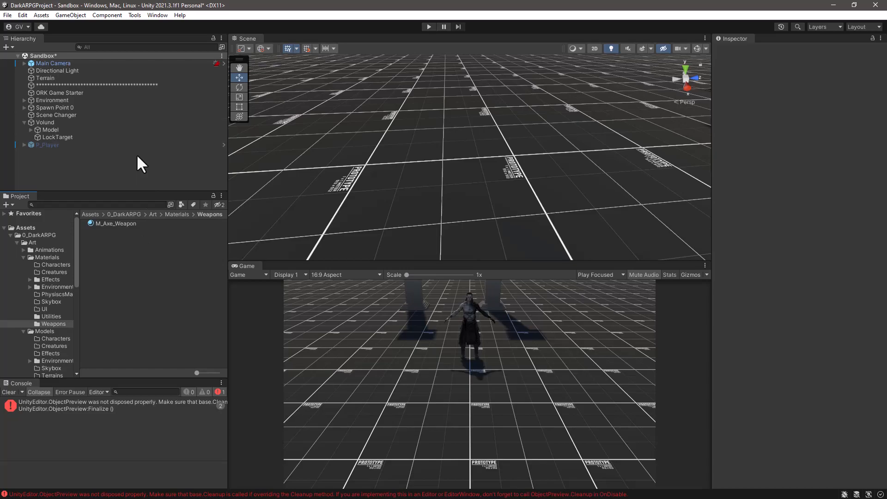
{"action": "right_click", "coordinate": [55, 168]}
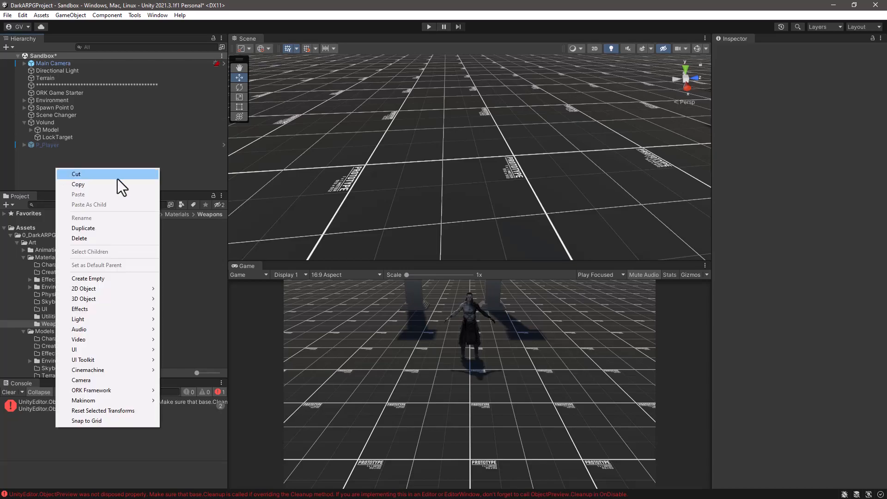
{"action": "left_click", "coordinate": [84, 282]}
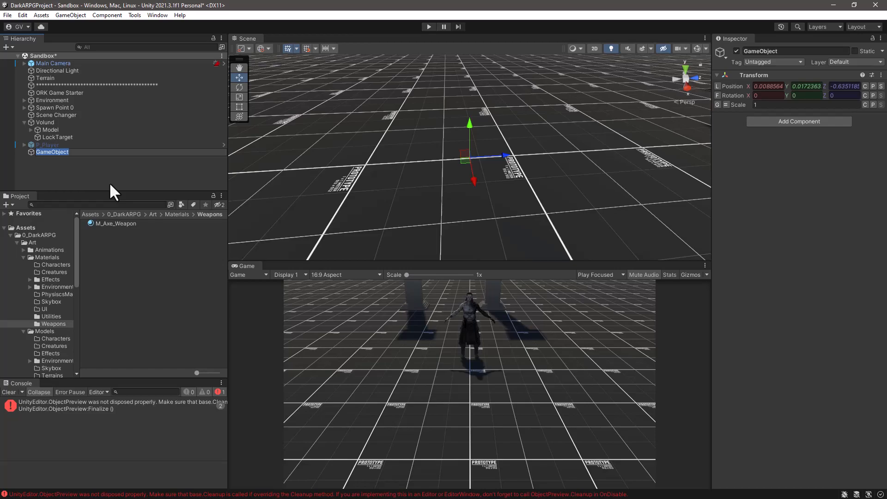
{"action": "type", "text": "Small"}
Open the Weapons folder under Art/Models and rename the new empty object as ShortAxe.
{"action": "scroll", "coordinate": [49, 364], "scroll_direction": "down", "scroll_amount": 5}
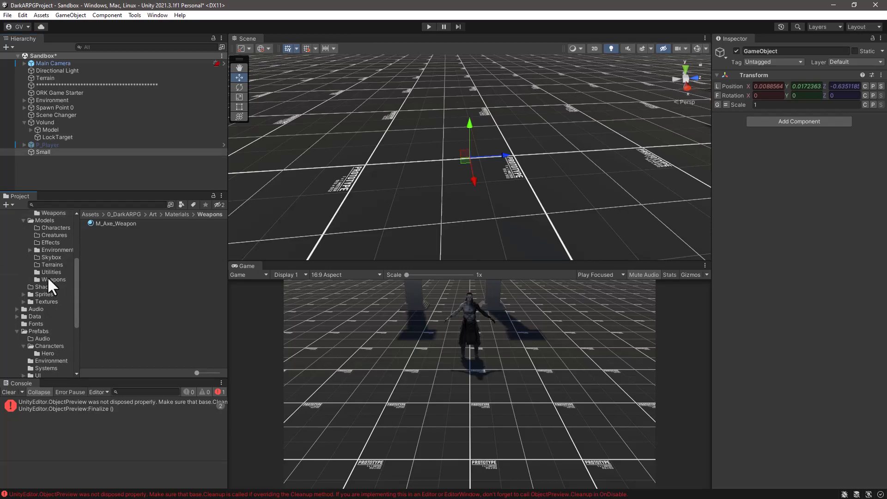
{"action": "left_click", "coordinate": [47, 277]}
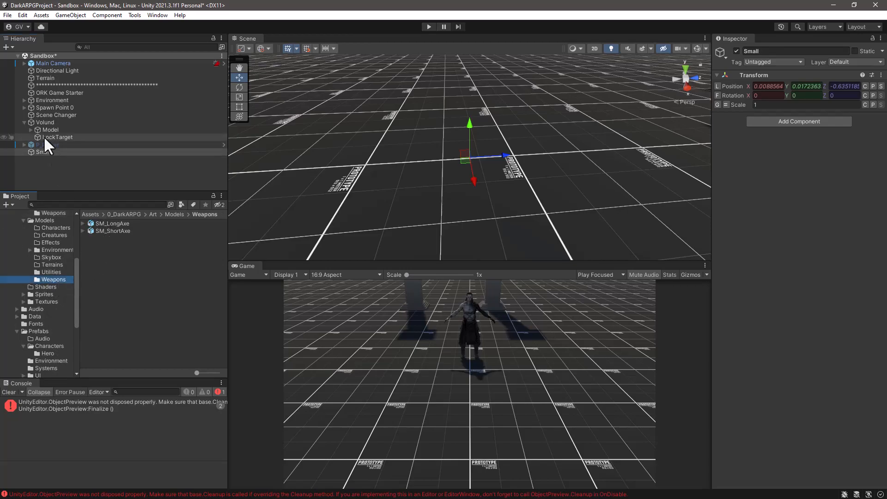
{"action": "left_click", "coordinate": [46, 151]}
{"action": "left_click", "coordinate": [46, 151]}
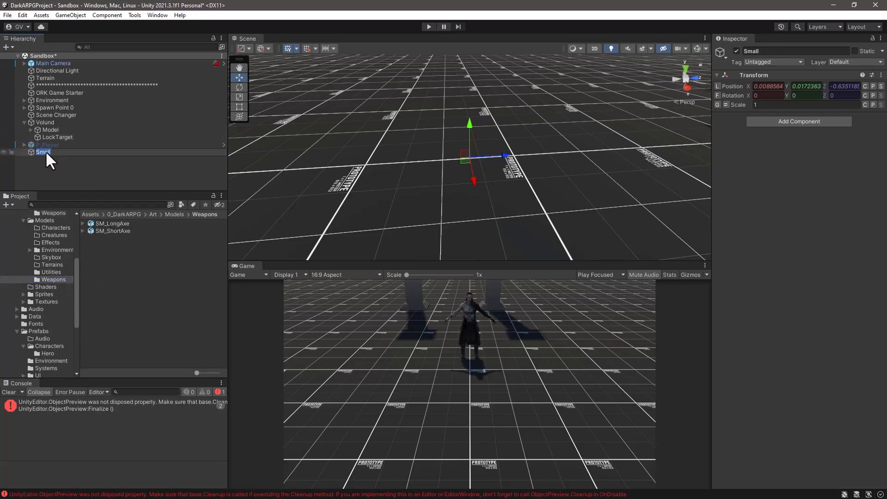
{"action": "type", "text": "ShortAxe"}
{"action": "key", "text": "Return"}
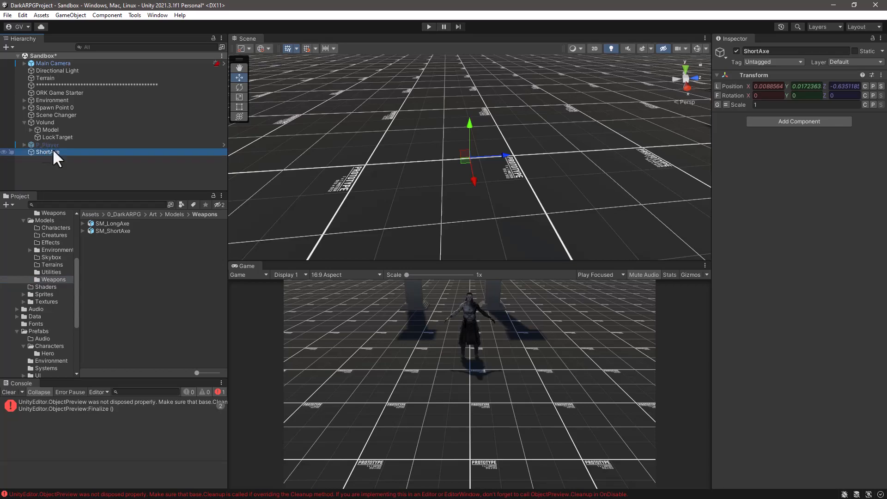
Reset the Transform of the ShortAxe object and add the SM_ShortAxe model as its child.
{"action": "left_click", "coordinate": [881, 75]}
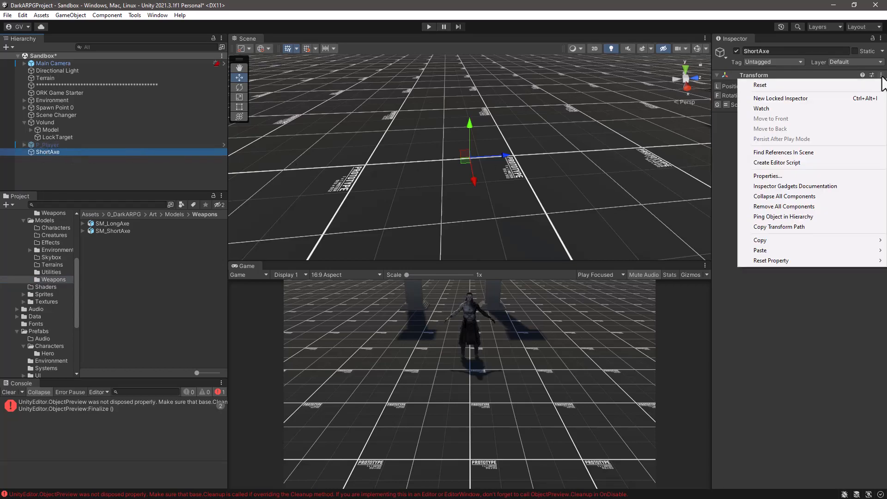
{"action": "left_click", "coordinate": [814, 86]}
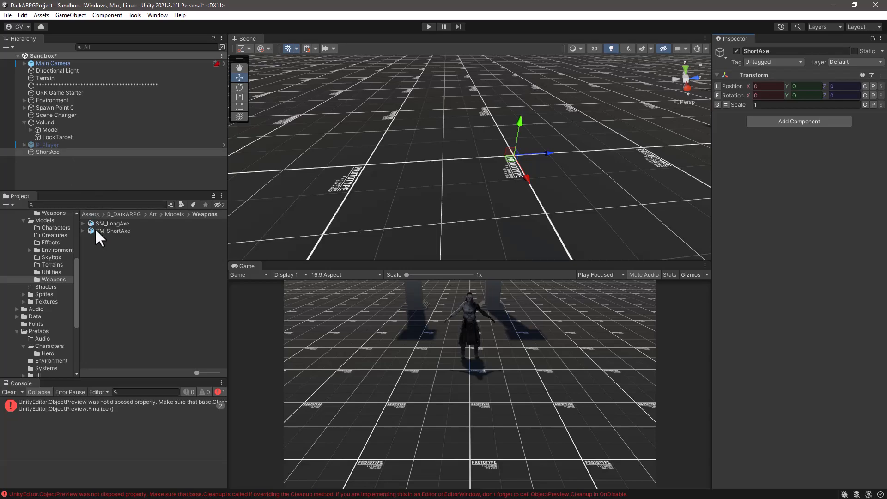
{"action": "left_click_drag", "start_coordinate": [93, 229], "coordinate": [48, 151]}
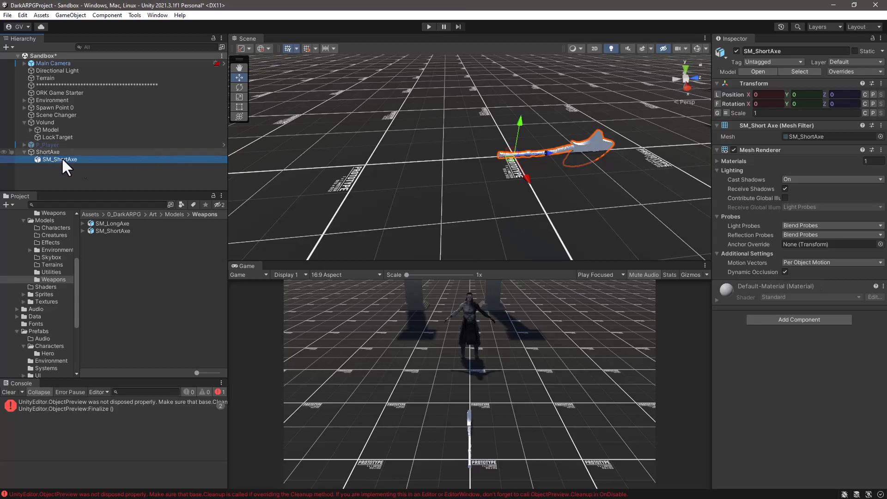
Assign the M_Axe_Weapon material from Art/Materials/Weapons to Element 0 of the SM_ShortAxe mesh renderer.
{"action": "left_click", "coordinate": [718, 161]}
{"action": "left_click", "coordinate": [717, 161]}
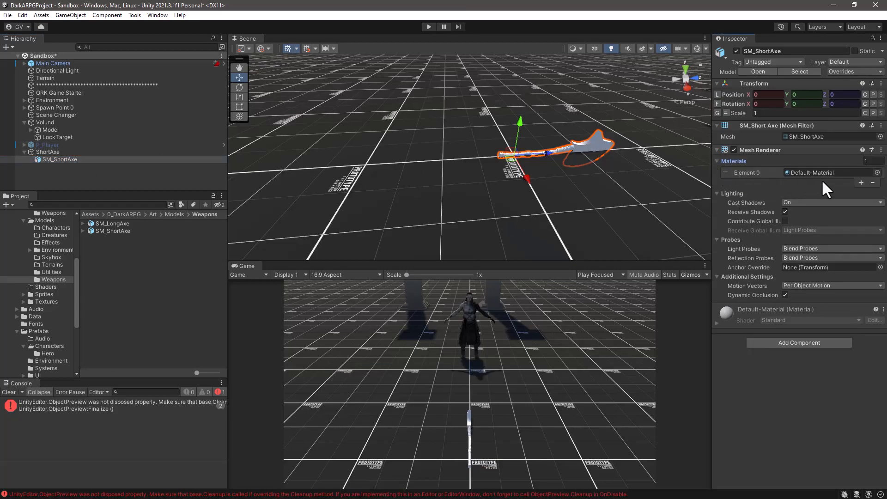
{"action": "scroll", "coordinate": [50, 261], "scroll_direction": "up", "scroll_amount": 6}
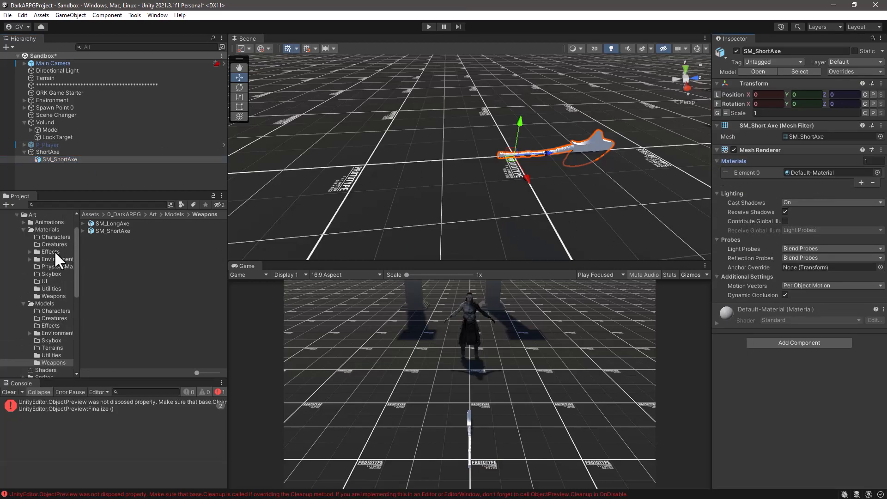
{"action": "left_click", "coordinate": [40, 294]}
{"action": "left_click_drag", "start_coordinate": [102, 225], "coordinate": [837, 177]}
{"action": "left_click_drag", "start_coordinate": [531, 188], "coordinate": [568, 145], "text": "alt"}
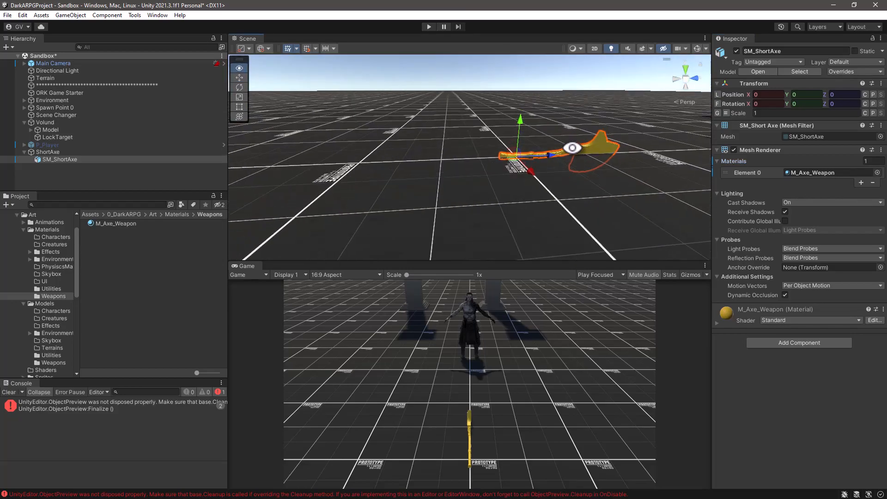
Clear the Console messages and make the Hierarchy taller, with the ShortAxe object selected.
{"action": "left_click", "coordinate": [45, 152]}
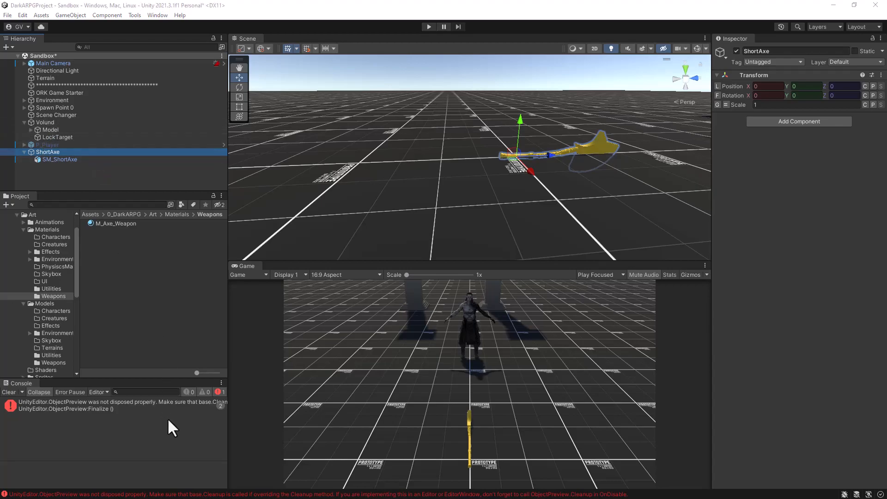
{"action": "left_click", "coordinate": [9, 392]}
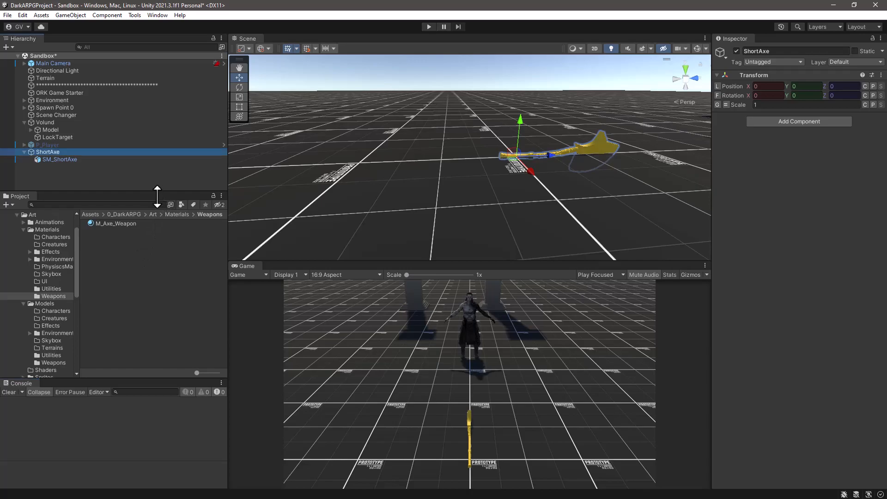
{"action": "left_click_drag", "start_coordinate": [159, 192], "coordinate": [120, 232]}
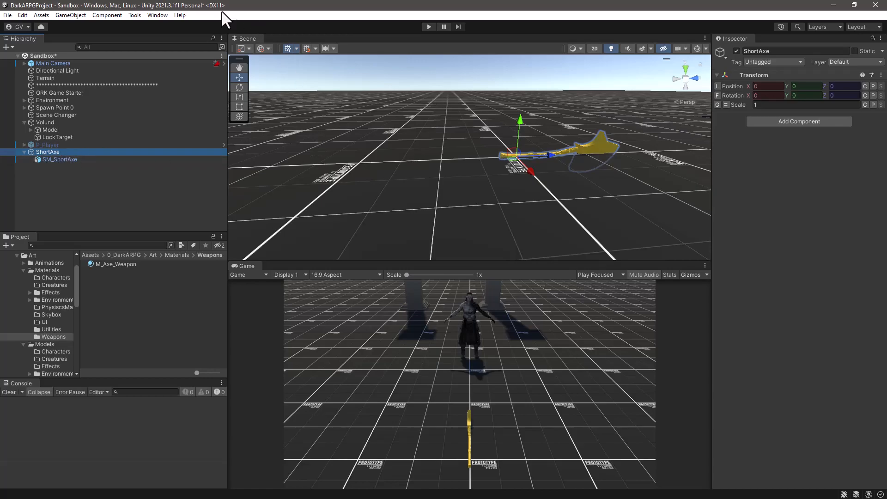
Add a Damage Dealer 3D component to the ShortAxe object through the Makinom Scene Wizard.
{"action": "left_click", "coordinate": [158, 15]}
{"action": "mouse_move", "coordinate": [153, 168]}
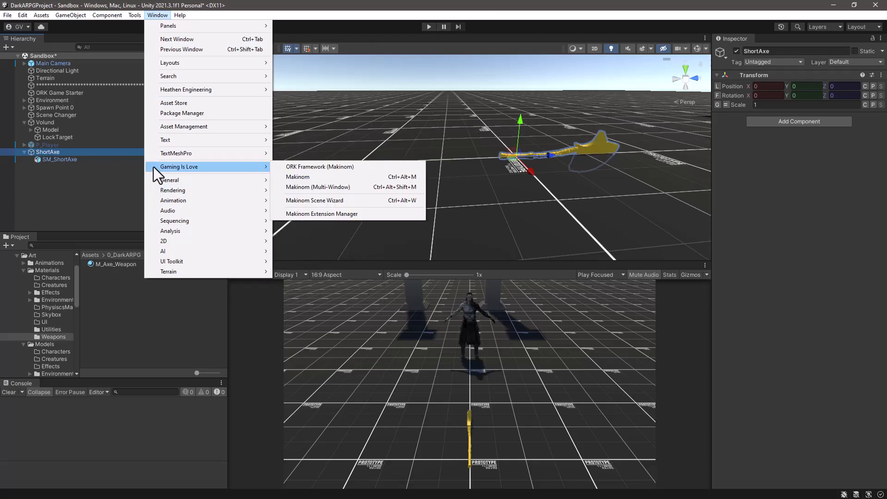
{"action": "left_click", "coordinate": [307, 201]}
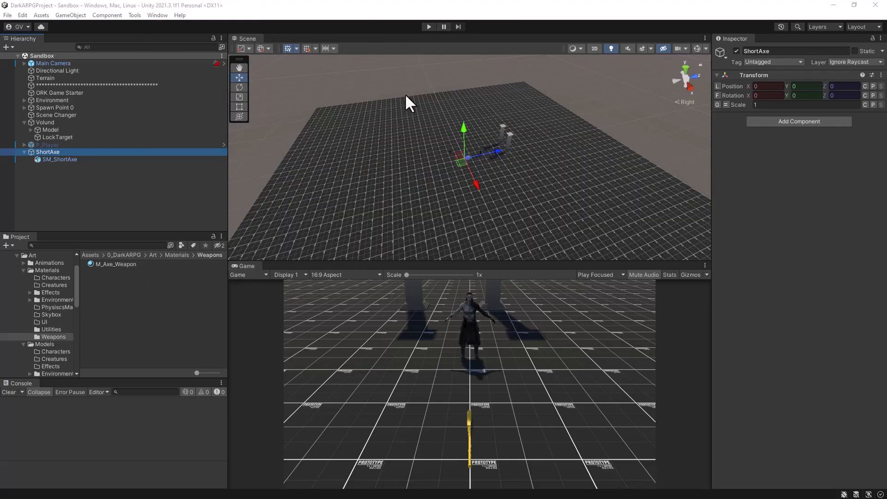
{"action": "left_click", "coordinate": [41, 152]}
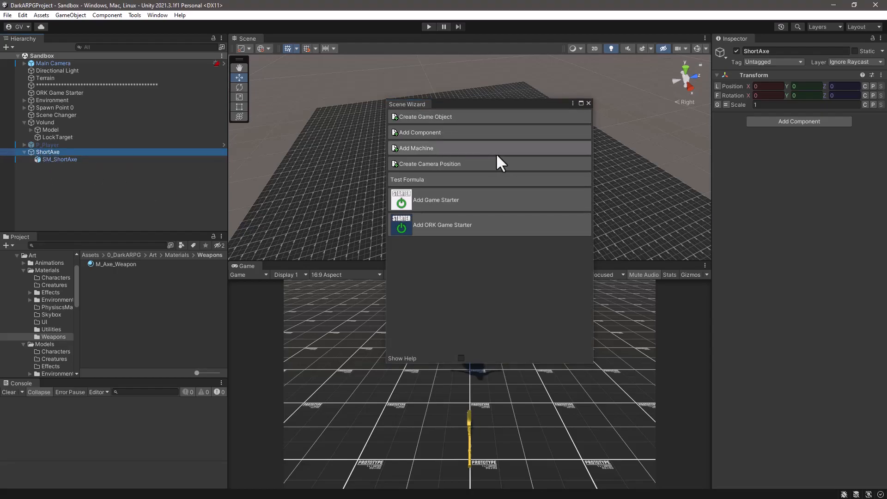
{"action": "left_click", "coordinate": [447, 132]}
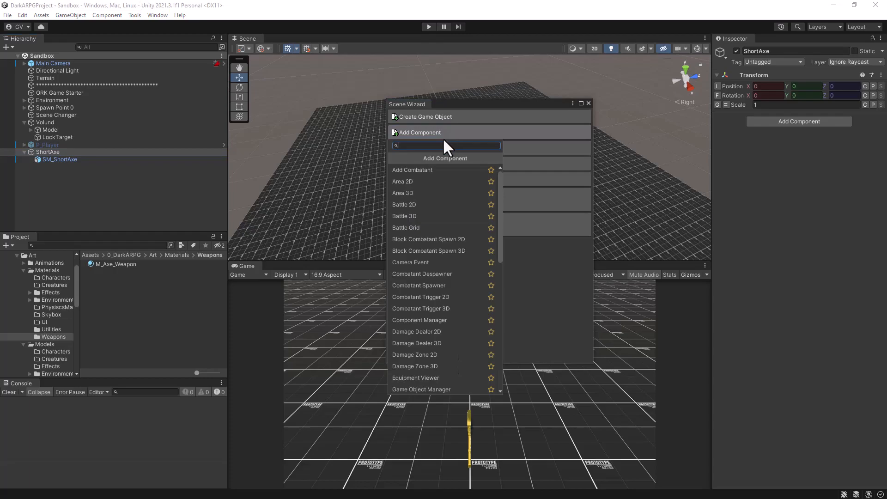
{"action": "type", "text": "dama"}
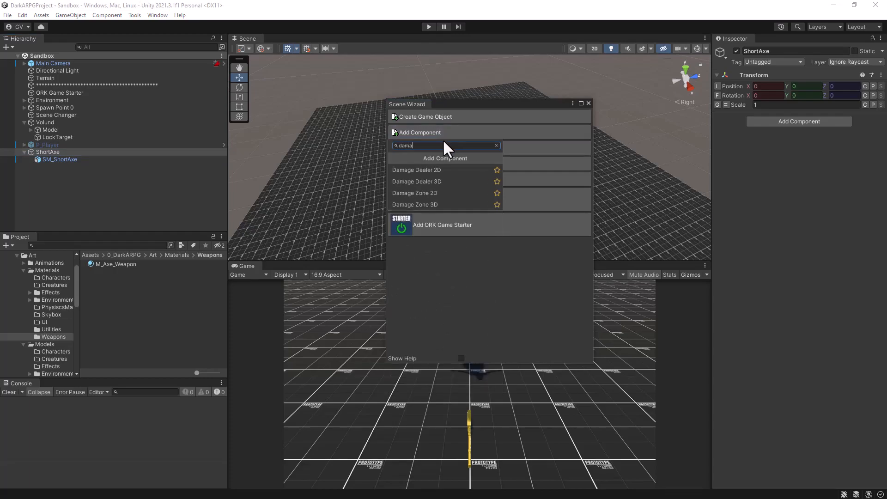
{"action": "left_click", "coordinate": [424, 180]}
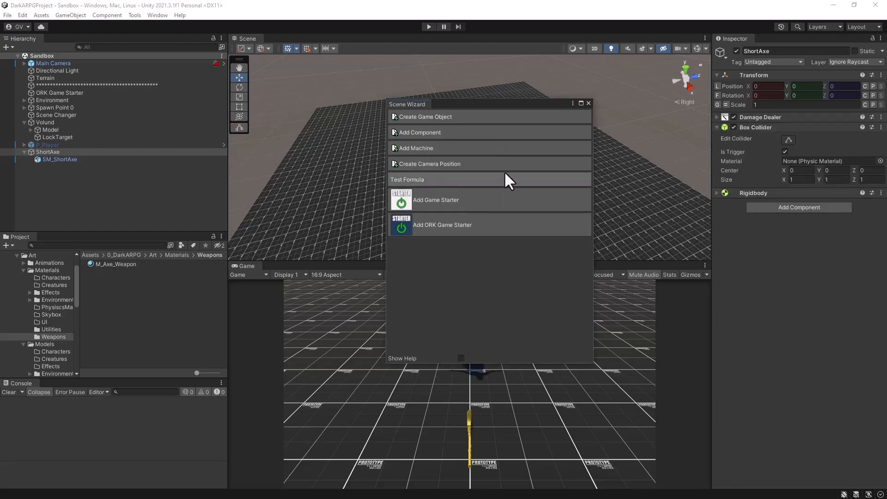
{"action": "left_click", "coordinate": [588, 103]}
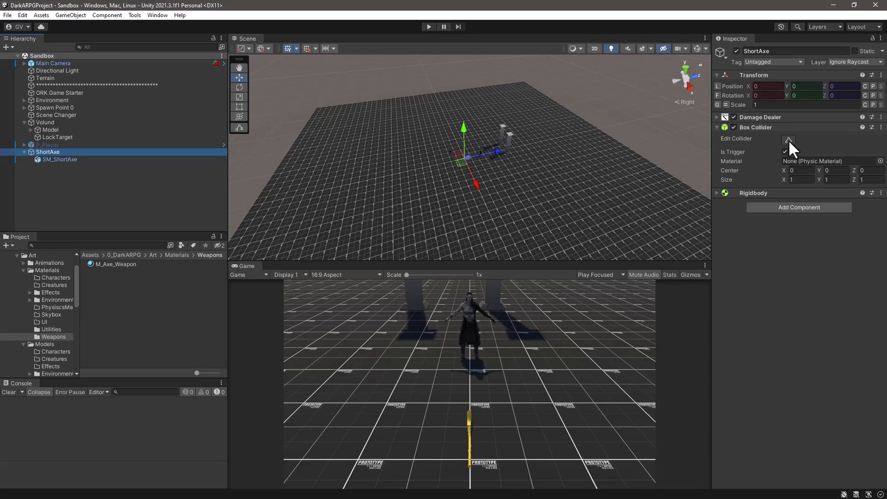
Start editing ShortAxe's box collider and extend it along Z past the axe head, to a Z size of about 2.29.
{"action": "scroll", "coordinate": [505, 179], "scroll_direction": "up", "scroll_amount": 3}
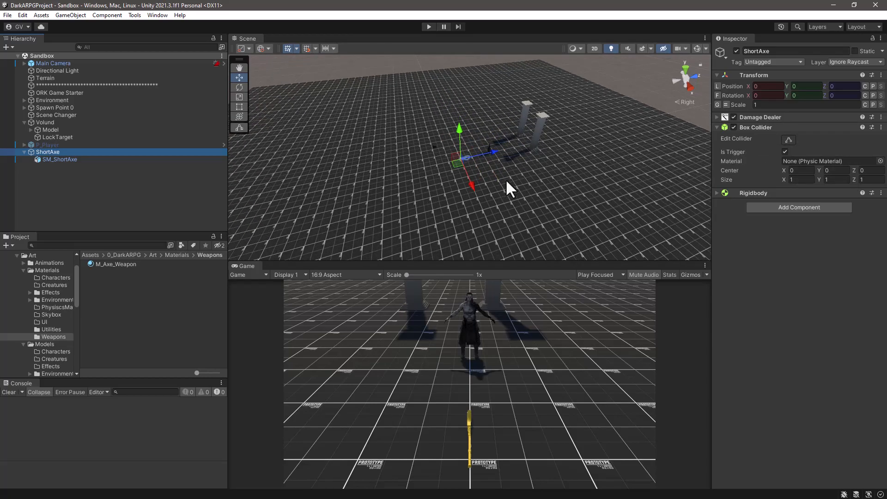
{"action": "scroll", "coordinate": [506, 178], "scroll_direction": "up", "scroll_amount": 5}
{"action": "left_click_drag", "start_coordinate": [532, 213], "coordinate": [517, 132], "text": "alt"}
{"action": "left_click", "coordinate": [789, 138]}
{"action": "scroll", "coordinate": [492, 145], "scroll_direction": "up", "scroll_amount": 5}
{"action": "left_click_drag", "start_coordinate": [496, 145], "coordinate": [453, 141], "text": "alt"}
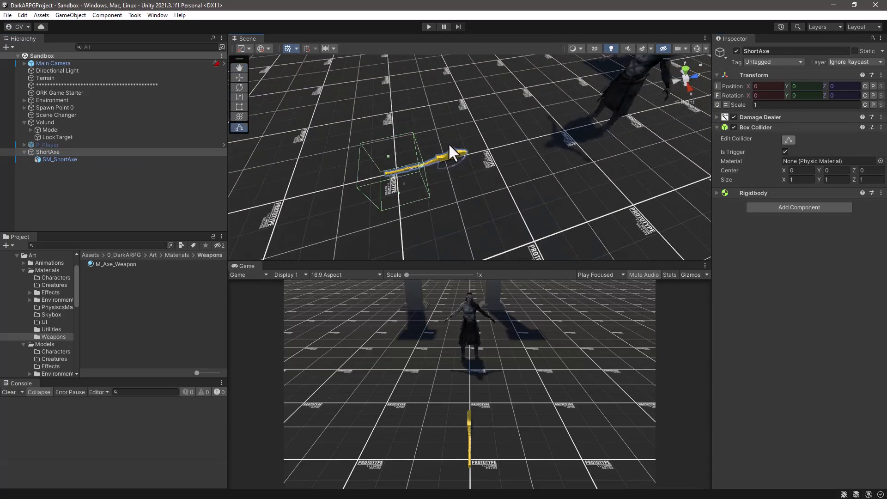
{"action": "left_click_drag", "start_coordinate": [419, 165], "coordinate": [478, 154]}
{"action": "left_click_drag", "start_coordinate": [383, 194], "coordinate": [416, 119], "text": "alt"}
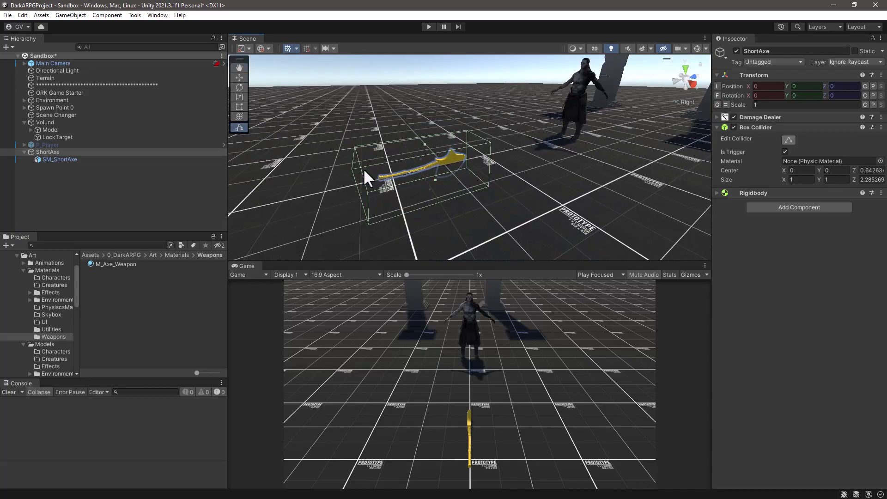
Narrow the box collider to the axe head, about 0.35 in X and 0.81 in Z, centred at about 1.19 in Z.
{"action": "left_click_drag", "start_coordinate": [361, 184], "coordinate": [511, 251]}
{"action": "left_click_drag", "start_coordinate": [482, 173], "coordinate": [447, 164]}
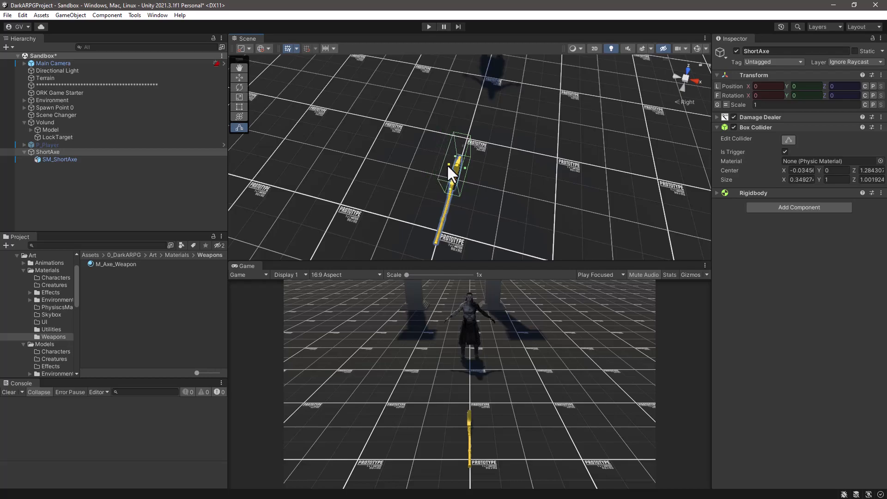
{"action": "left_click_drag", "start_coordinate": [431, 224], "coordinate": [363, 87], "text": "alt"}
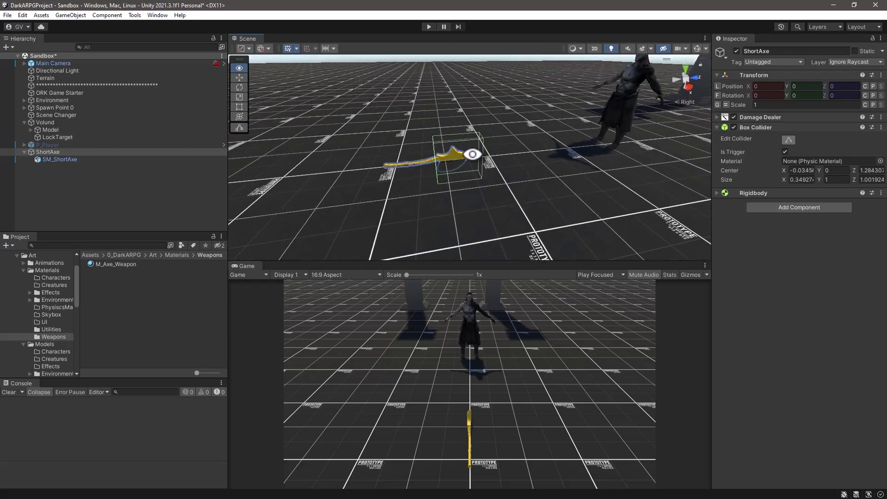
{"action": "left_click_drag", "start_coordinate": [480, 159], "coordinate": [511, 123]}
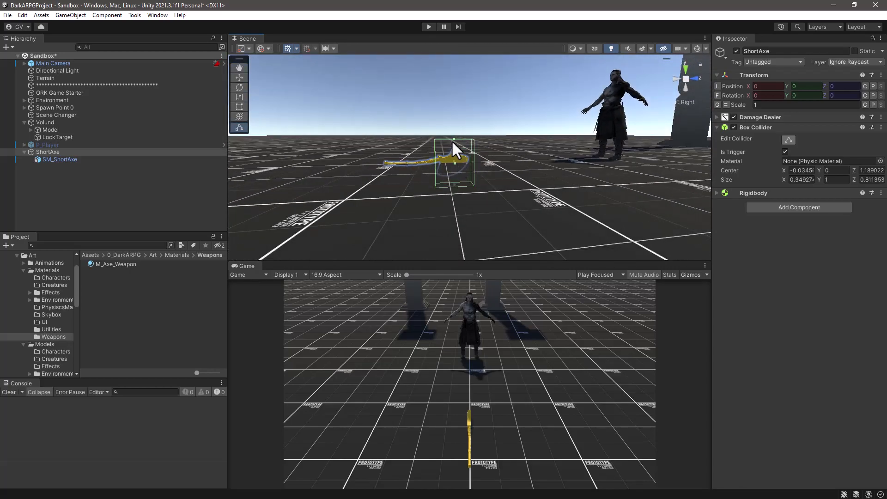
Reduce the box collider's height from its upper face to fit the axe head, to a Y size of about 0.93.
{"action": "left_click_drag", "start_coordinate": [454, 139], "coordinate": [453, 173]}
{"action": "left_click_drag", "start_coordinate": [497, 198], "coordinate": [460, 171], "text": "alt"}
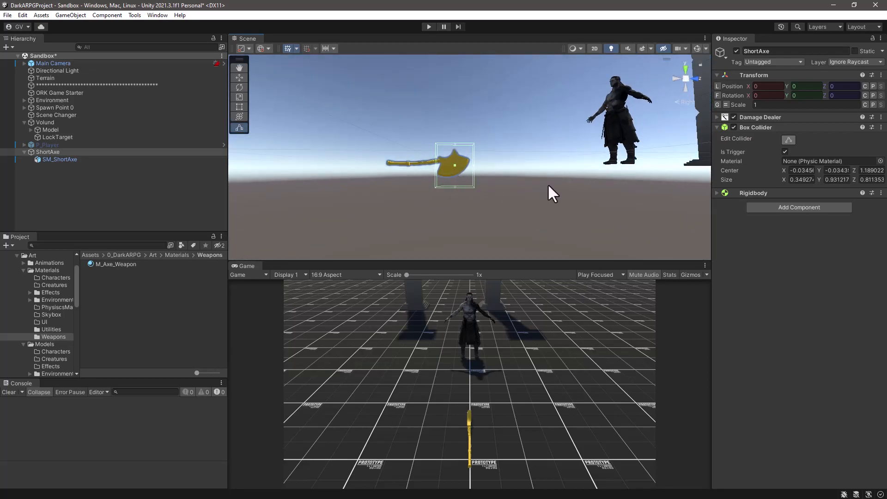
{"action": "left_click_drag", "start_coordinate": [433, 190], "coordinate": [437, 240], "text": "alt"}
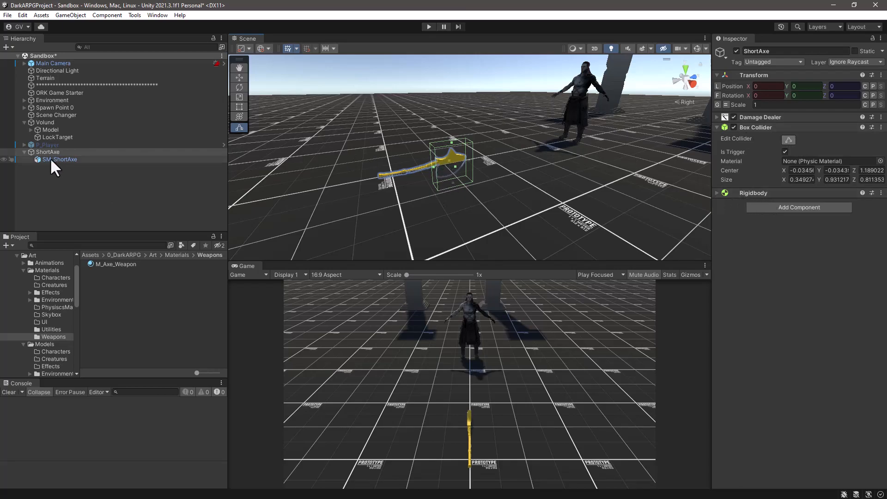
Create a folder named Weapons inside the 0_DarkARPG/Prefabs folder.
{"action": "left_click", "coordinate": [30, 152]}
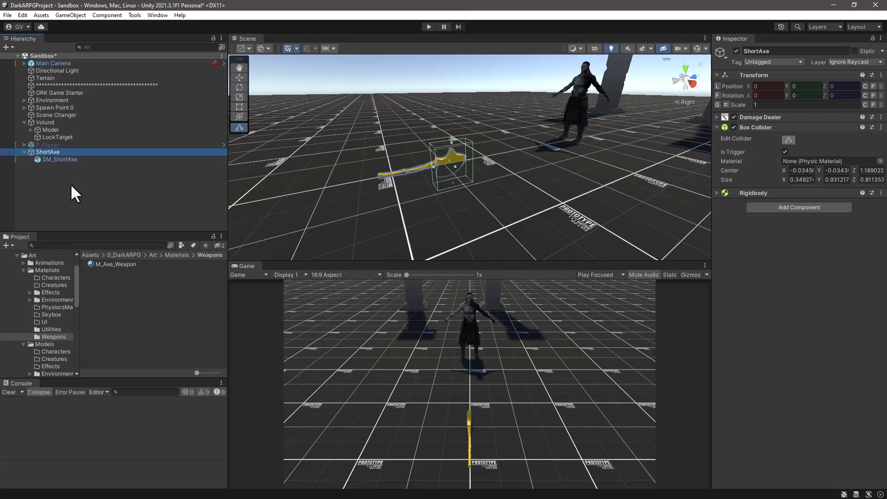
{"action": "scroll", "coordinate": [60, 303], "scroll_direction": "down", "scroll_amount": 10}
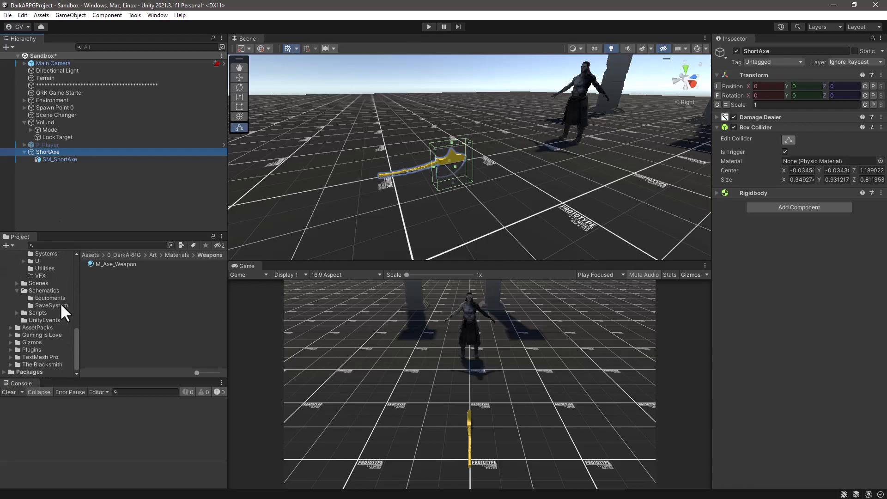
{"action": "scroll", "coordinate": [37, 285], "scroll_direction": "up", "scroll_amount": 5}
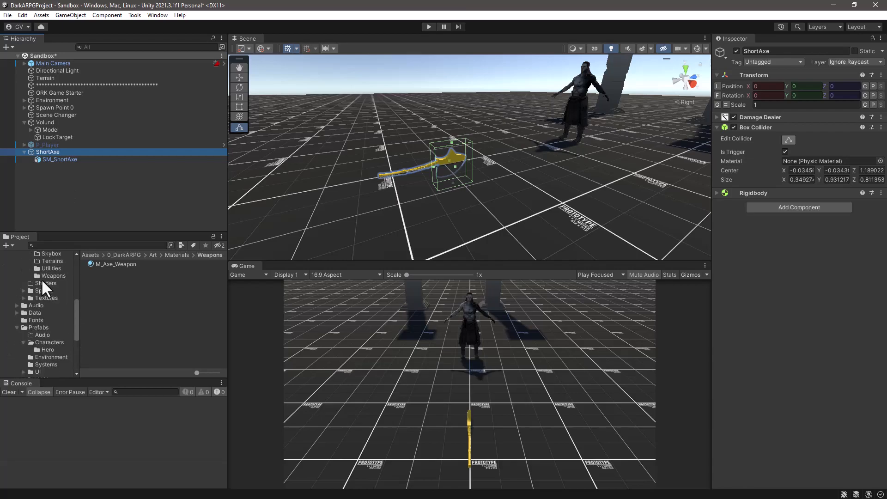
{"action": "left_click", "coordinate": [35, 326]}
{"action": "scroll", "coordinate": [52, 324], "scroll_direction": "down", "scroll_amount": 2}
{"action": "scroll", "coordinate": [52, 324], "scroll_direction": "down", "scroll_amount": 2}
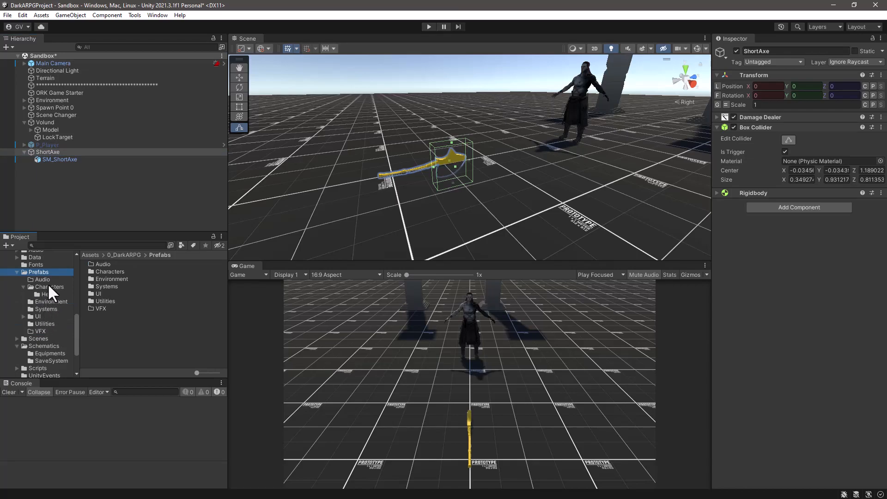
{"action": "right_click", "coordinate": [107, 323]}
{"action": "mouse_move", "coordinate": [220, 59]}
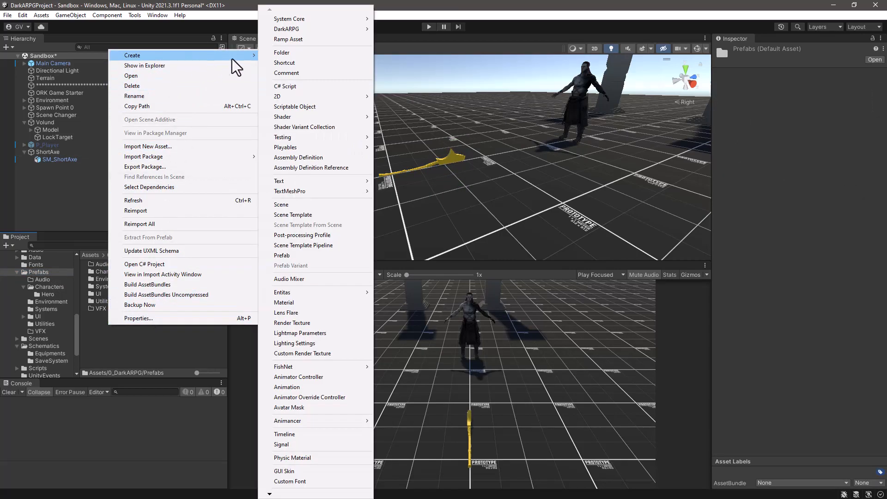
{"action": "left_click", "coordinate": [309, 54]}
{"action": "type", "text": "Wep"}
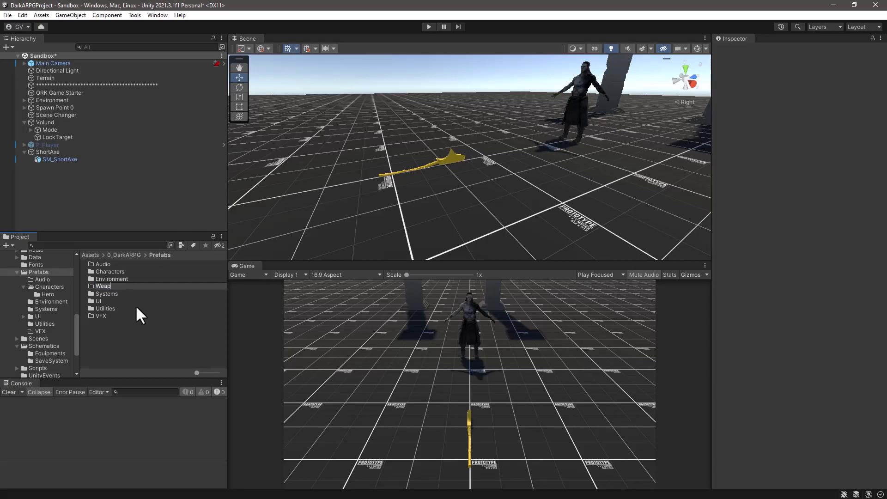
{"action": "key", "text": "Return"}
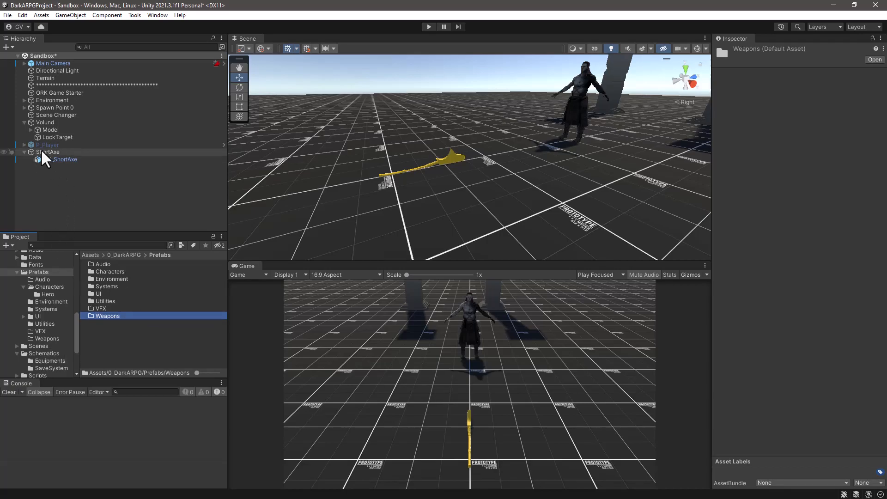
Save ShortAxe as a prefab in Prefabs/Weapons and delete its instance from the Sandbox scene.
{"action": "left_click_drag", "start_coordinate": [41, 149], "coordinate": [96, 315]}
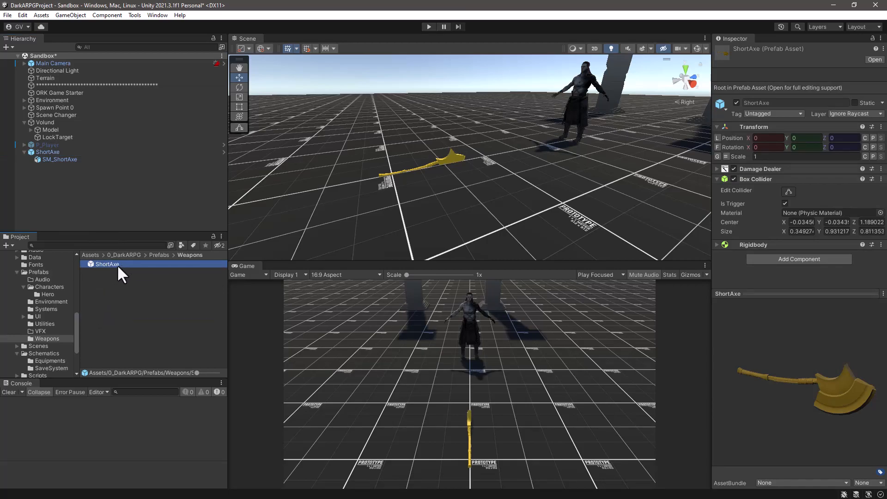
{"action": "left_click", "coordinate": [48, 152]}
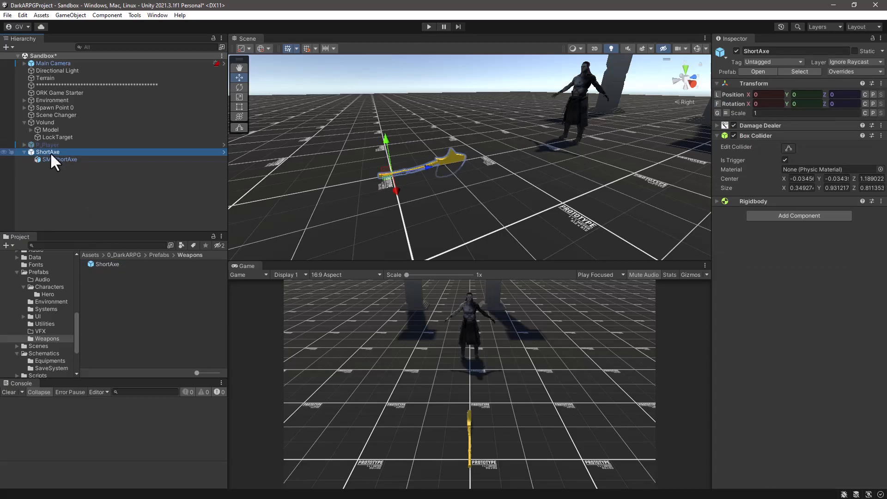
{"action": "key", "text": "Delete"}
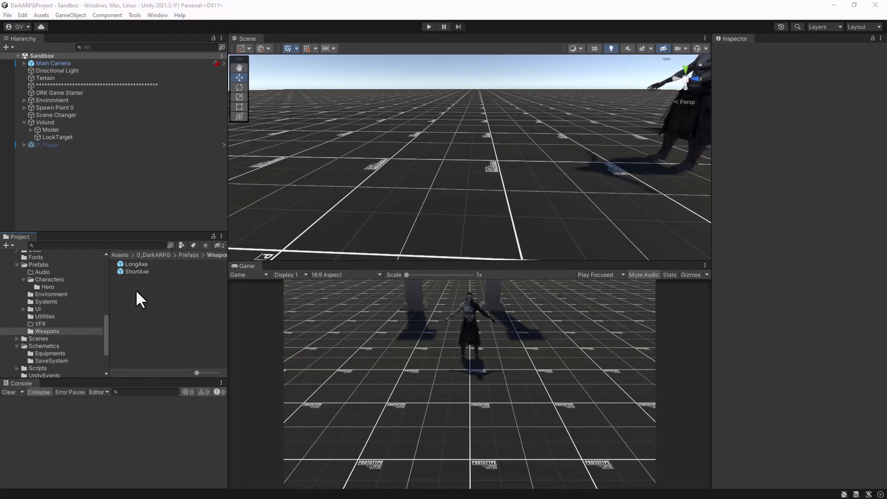
Inspect the LongAxe prefab in Prefabs/Weapons and open the Makinom editor.
{"action": "left_click", "coordinate": [134, 266]}
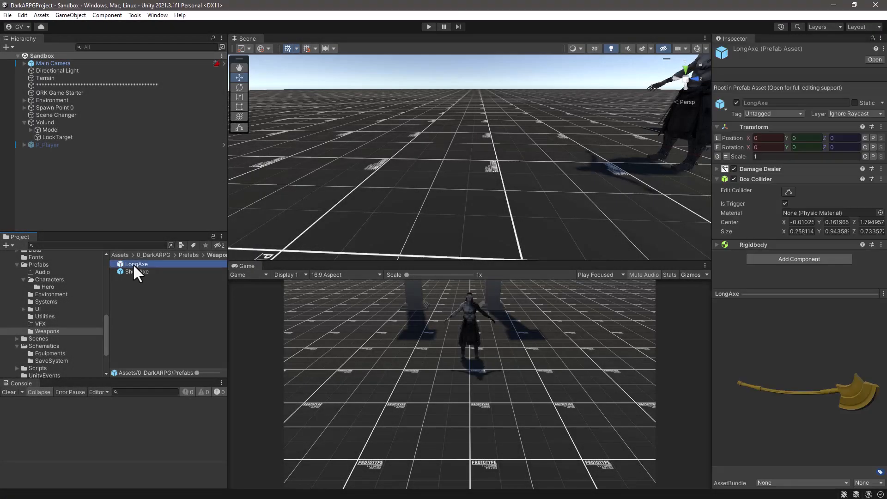
{"action": "left_click_drag", "start_coordinate": [827, 399], "coordinate": [858, 368]}
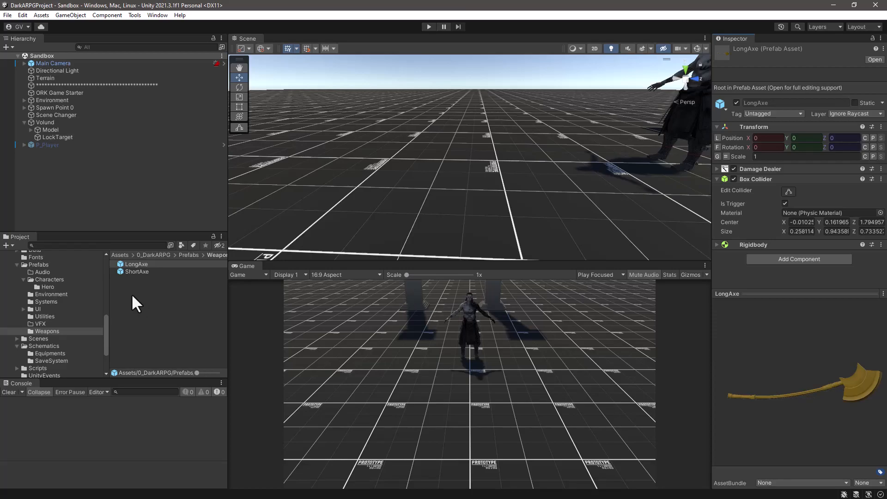
{"action": "left_click", "coordinate": [158, 15]}
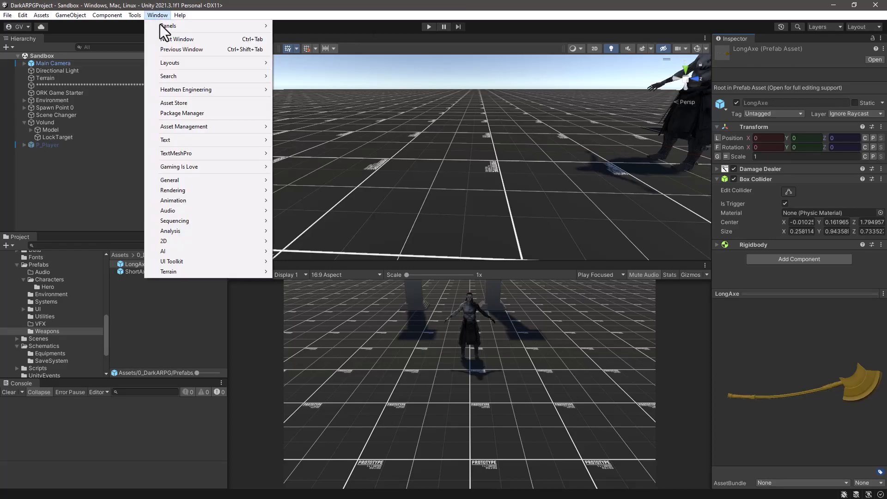
{"action": "mouse_move", "coordinate": [185, 167]}
{"action": "left_click", "coordinate": [305, 181]}
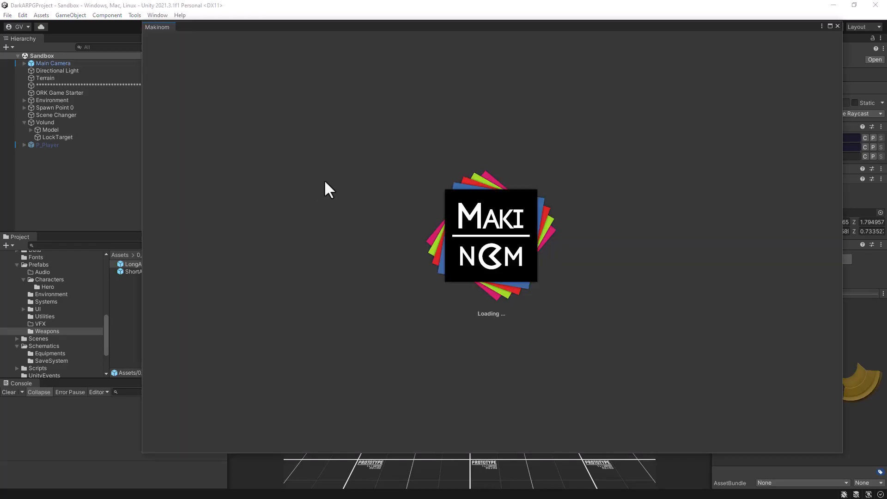
Rename the Default equipment slot set template to Weapon.
{"action": "left_click_drag", "start_coordinate": [478, 27], "coordinate": [431, 20]}
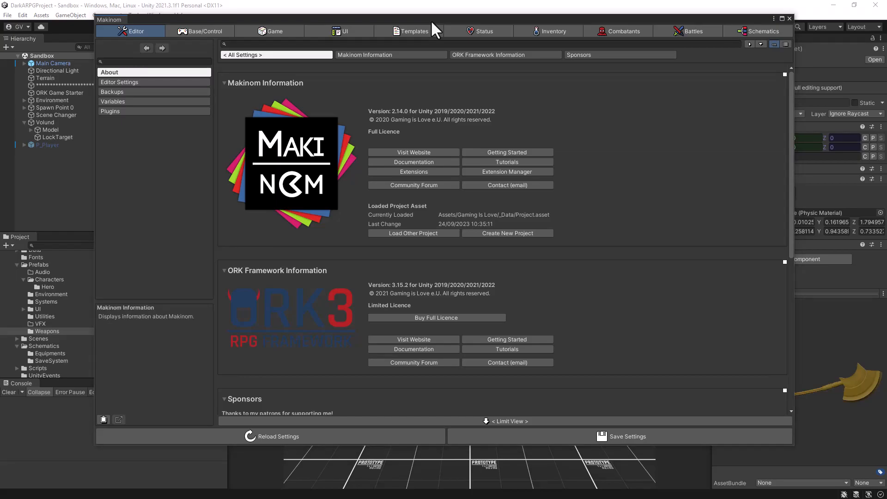
{"action": "left_click", "coordinate": [406, 31]}
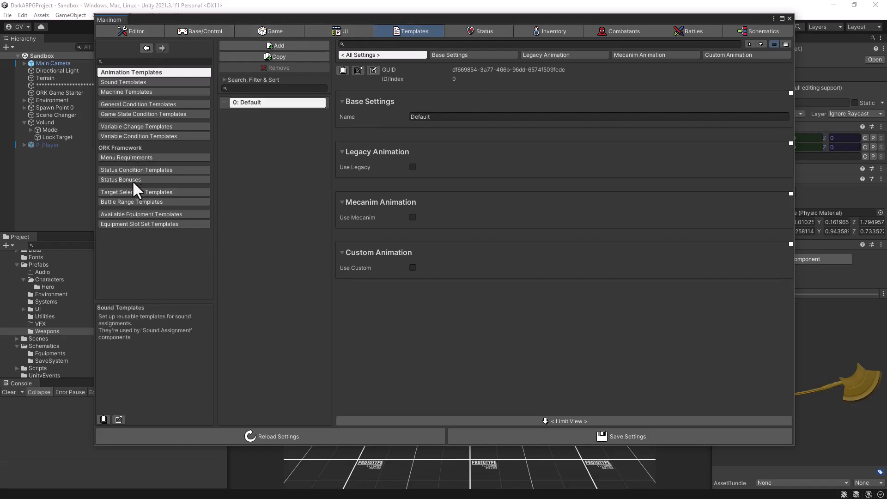
{"action": "left_click", "coordinate": [128, 224]}
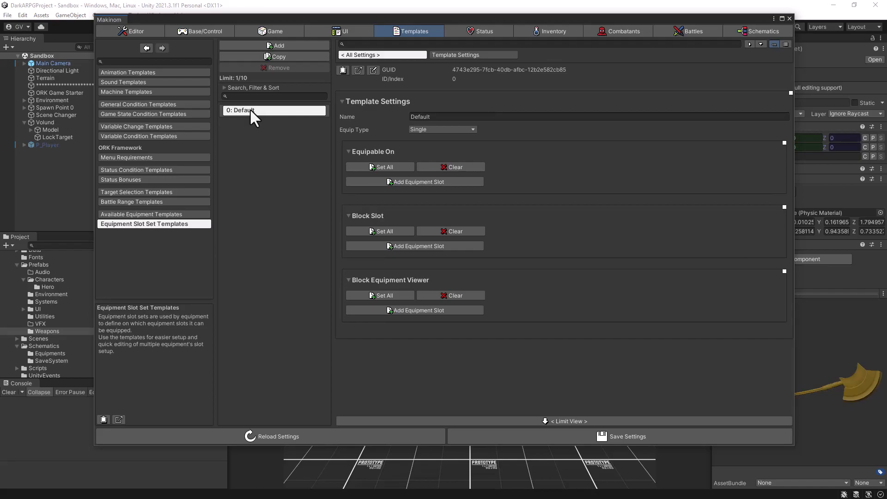
{"action": "left_click", "coordinate": [436, 117]}
{"action": "type", "text": "Weapon"}
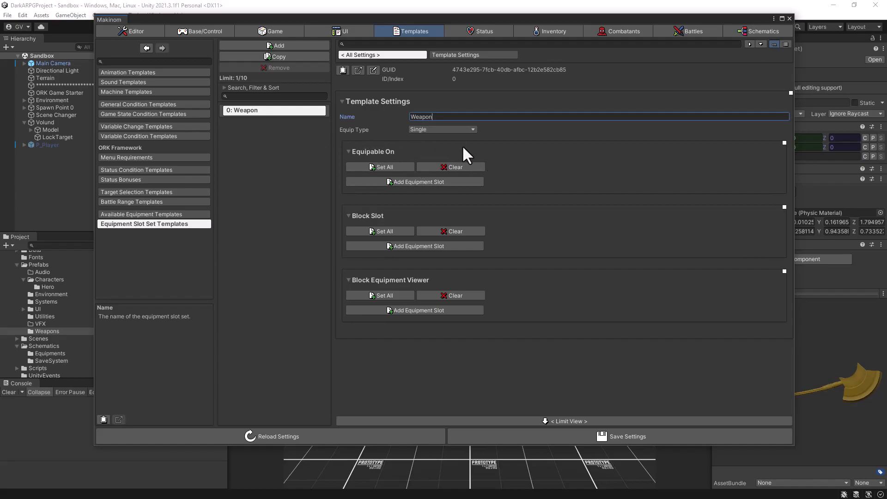
Add an equipment slot to the Weapon template's Equipable On list, set it to Weapon, and save the settings.
{"action": "left_click", "coordinate": [409, 181]}
{"action": "left_click", "coordinate": [452, 232]}
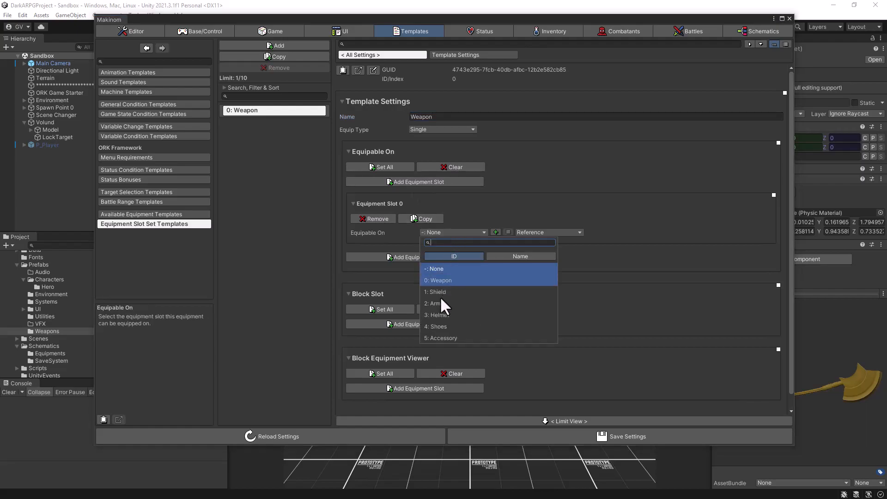
{"action": "left_click", "coordinate": [436, 280]}
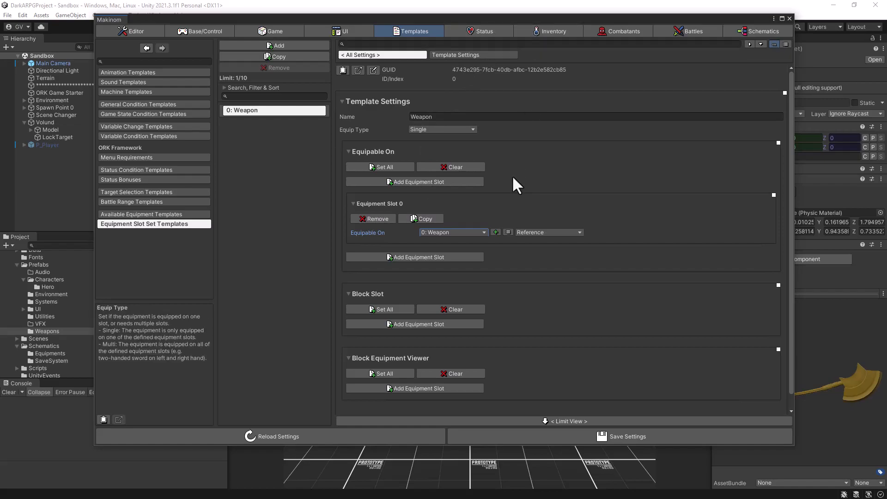
{"action": "left_click", "coordinate": [550, 436]}
{"action": "left_click", "coordinate": [551, 437]}
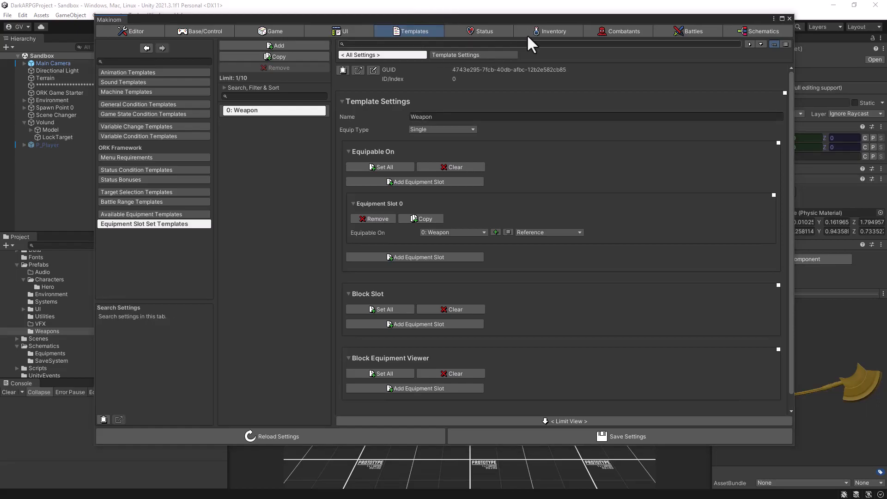
Examine the base settings of the Weapon equipment slot, including Allow Unequip and Contribute.
{"action": "left_click", "coordinate": [544, 29]}
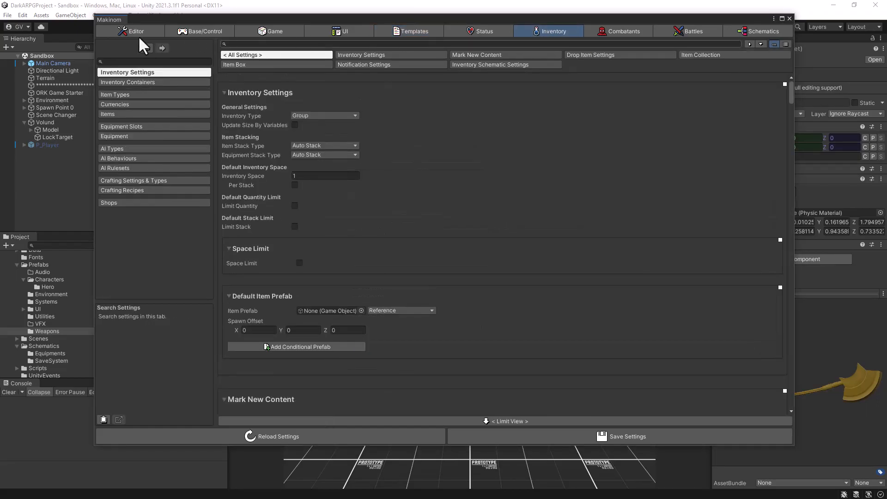
{"action": "left_click", "coordinate": [113, 127]}
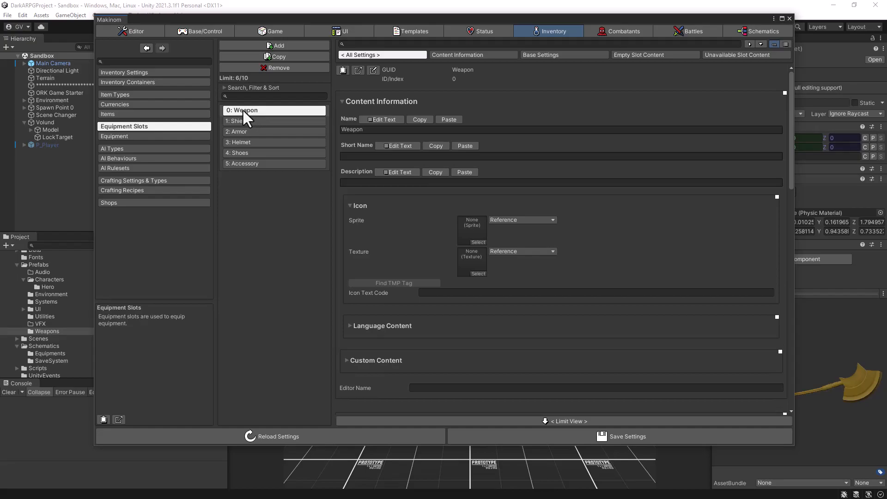
{"action": "left_click", "coordinate": [580, 54]}
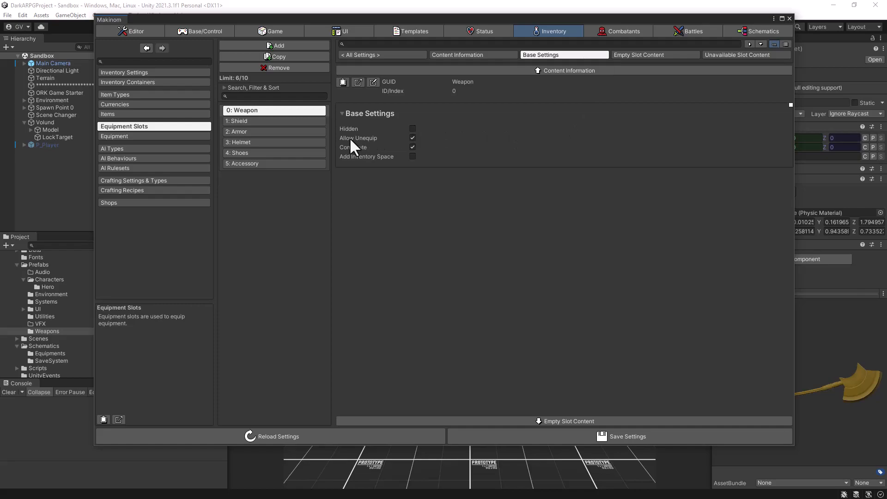
{"action": "left_click", "coordinate": [413, 146]}
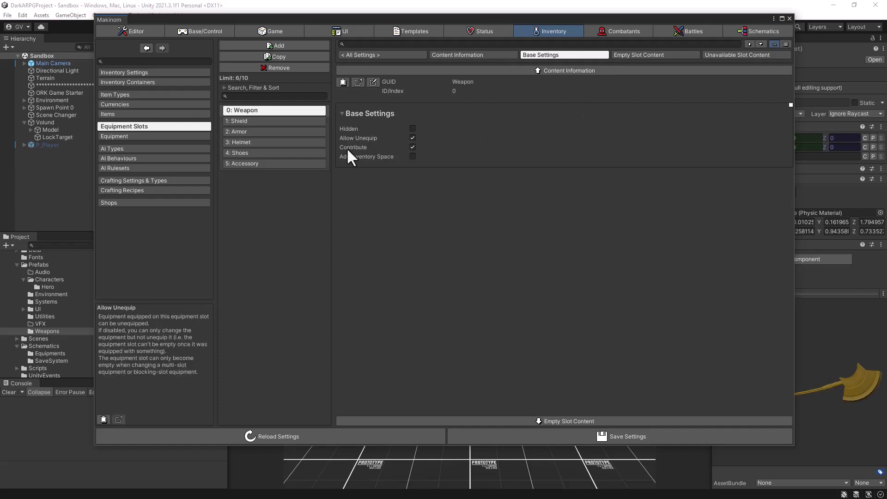
{"action": "mouse_move", "coordinate": [347, 149]}
Add a new equipment entry and name it Short Axe.
{"action": "left_click", "coordinate": [131, 136]}
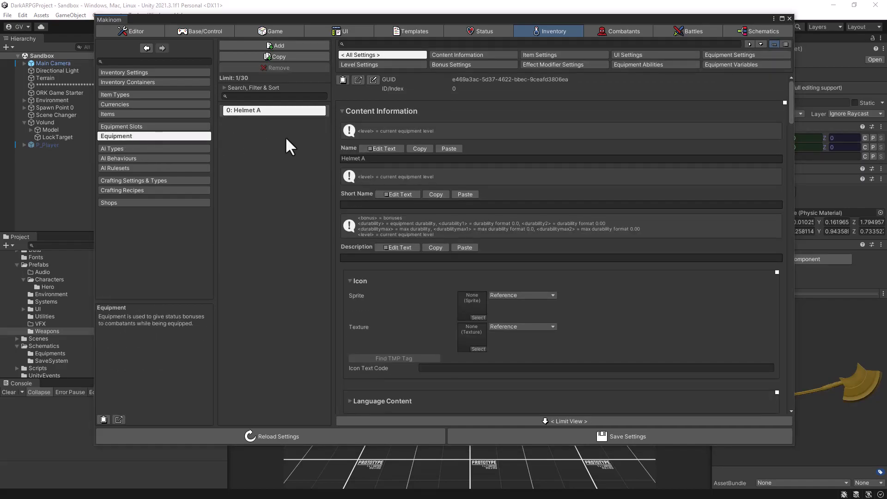
{"action": "left_click", "coordinate": [290, 45]}
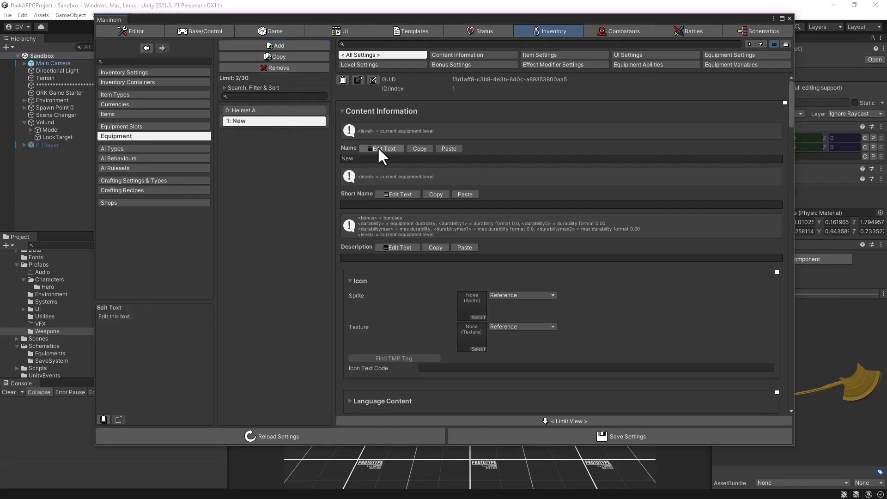
{"action": "left_click", "coordinate": [467, 54]}
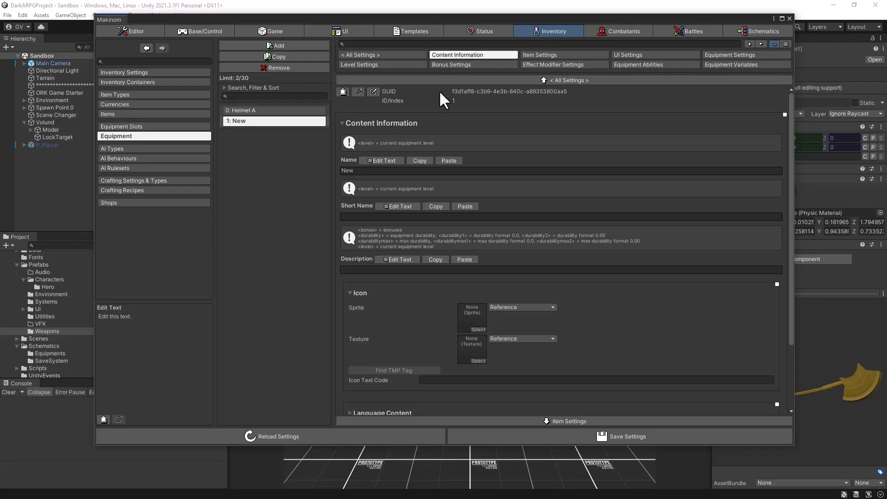
{"action": "left_click", "coordinate": [380, 160]}
{"action": "left_click", "coordinate": [367, 187]}
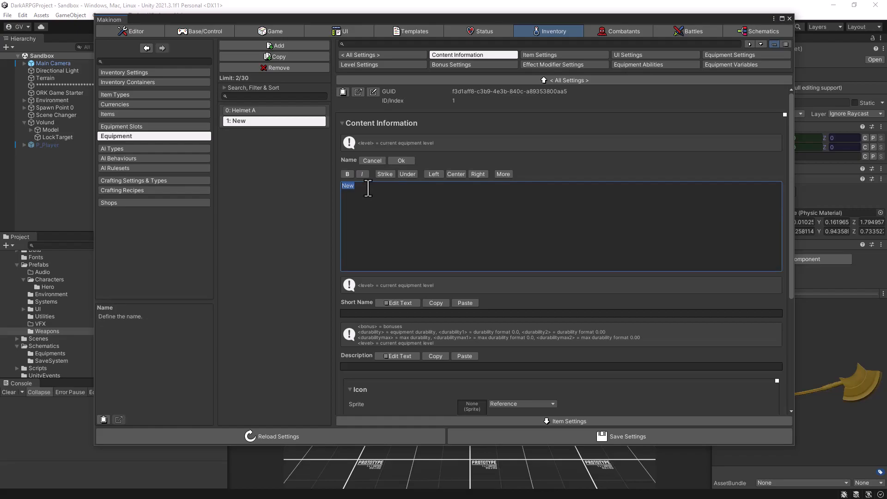
{"action": "type", "text": "Ah"}
{"action": "key", "text": "BackSpace"}
{"action": "key", "text": "BackSpace"}
{"action": "type", "text": "Short Axe"}
{"action": "left_click", "coordinate": [401, 160]}
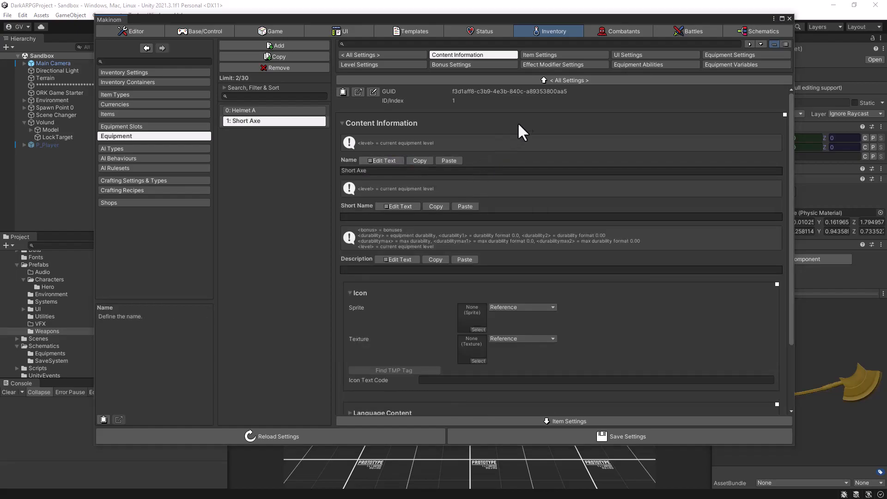
Create a new item type for the Short Axe equipment and name it Weapons.
{"action": "left_click", "coordinate": [550, 54]}
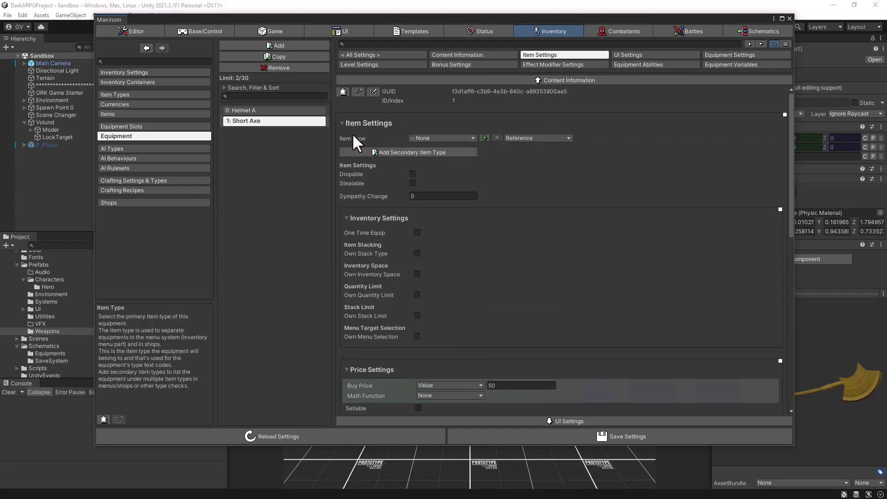
{"action": "left_click", "coordinate": [437, 137]}
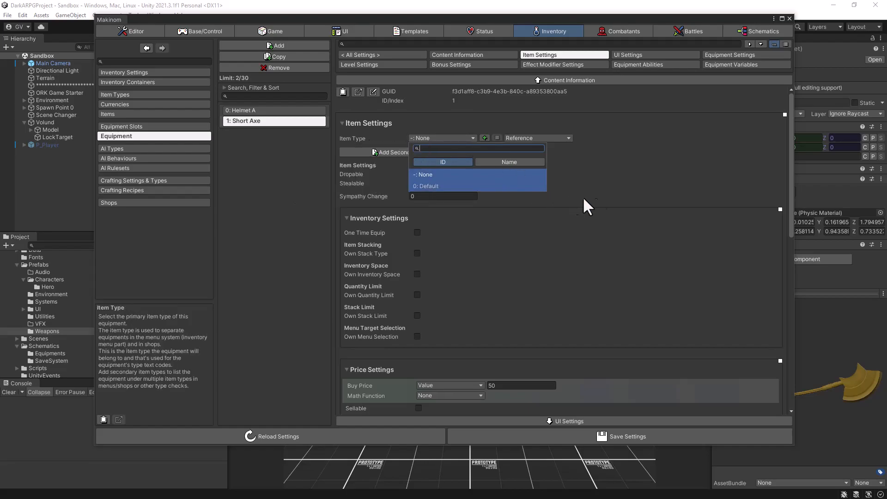
{"action": "left_click", "coordinate": [613, 198]}
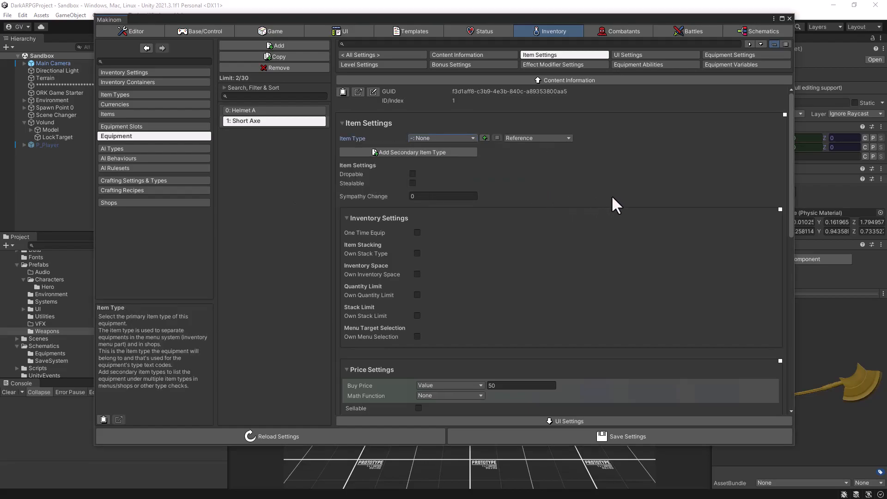
{"action": "left_click", "coordinate": [484, 137]}
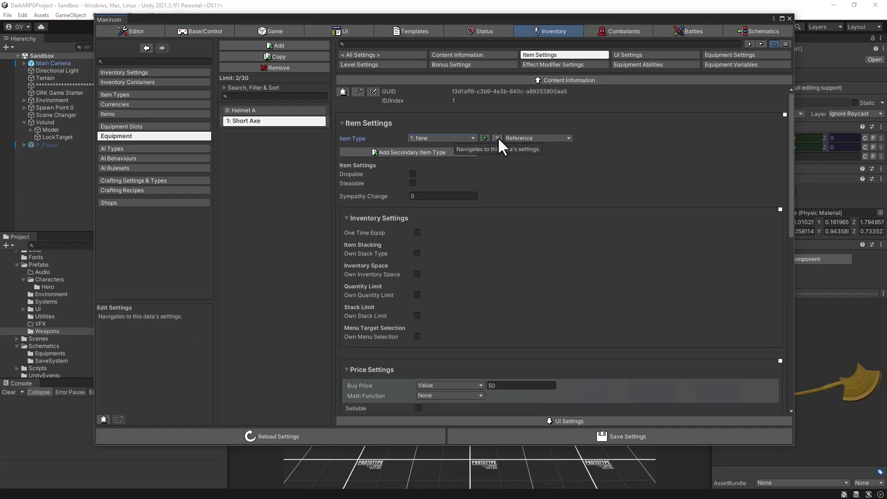
{"action": "left_click", "coordinate": [497, 137]}
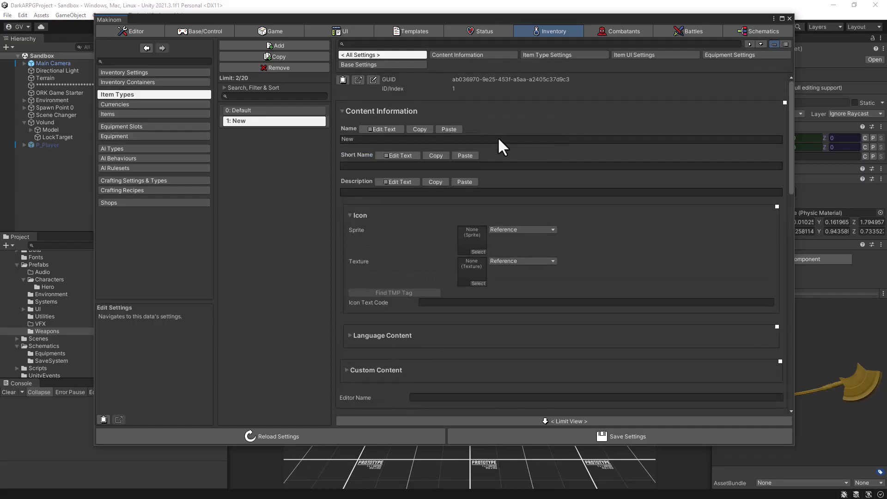
{"action": "left_click", "coordinate": [381, 128]}
{"action": "left_click", "coordinate": [352, 154]}
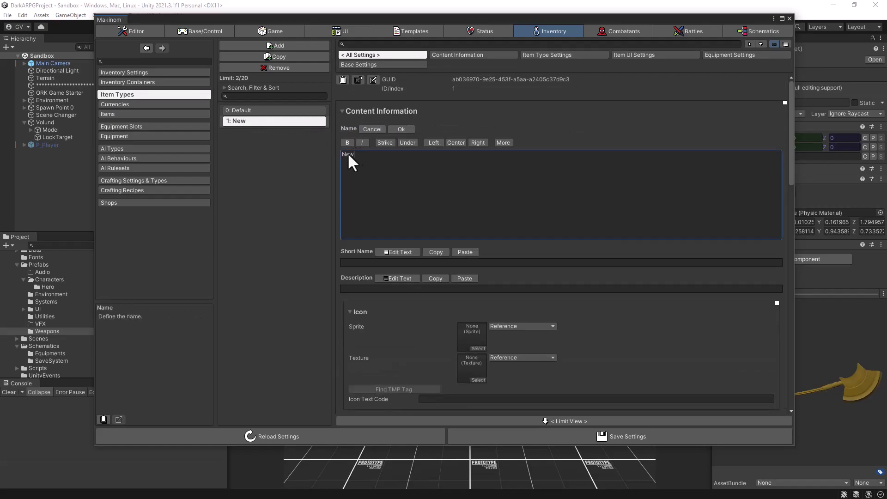
{"action": "type", "text": "Weapons"}
{"action": "left_click", "coordinate": [409, 129]}
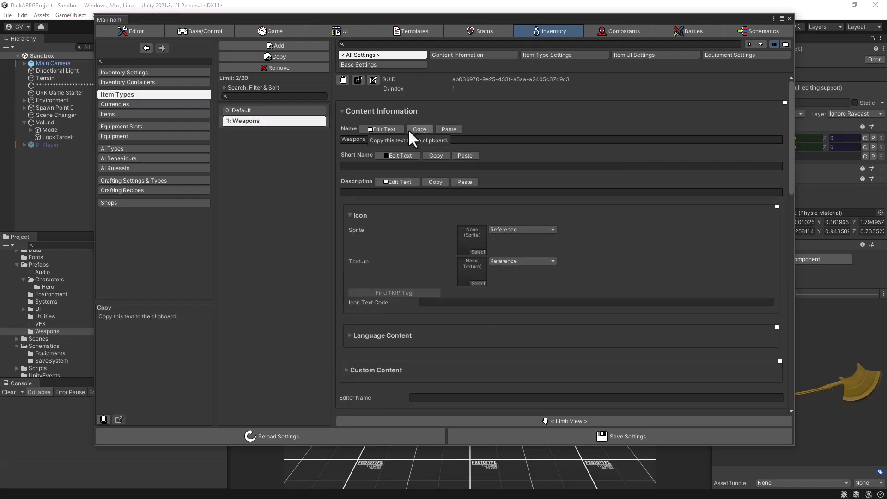
Assign the ShortAxe prefab as the Viewer Prefab in the Short Axe equipment's prefab settings.
{"action": "left_click", "coordinate": [162, 136]}
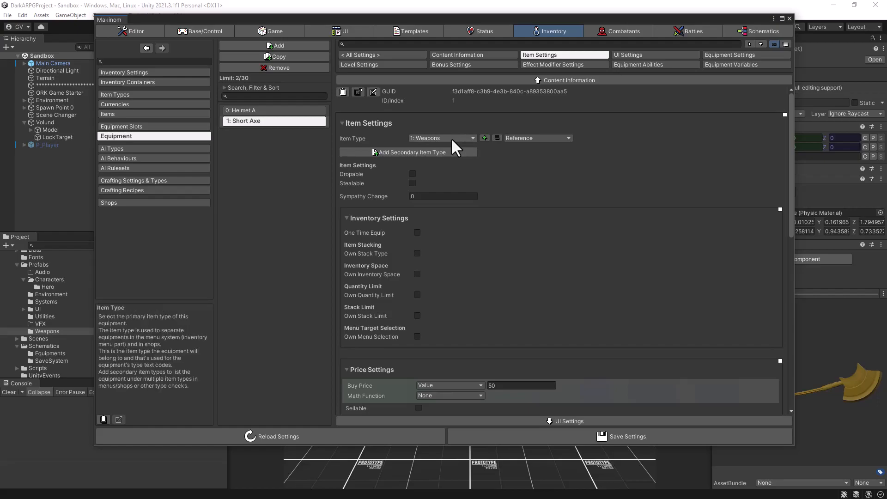
{"action": "scroll", "coordinate": [451, 138], "scroll_direction": "down", "scroll_amount": 6}
{"action": "scroll", "coordinate": [451, 140], "scroll_direction": "down", "scroll_amount": 4}
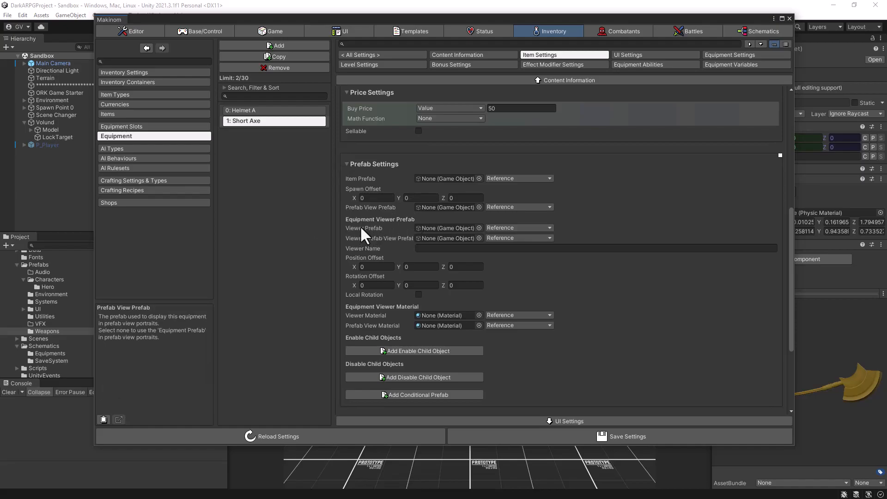
{"action": "left_click_drag", "start_coordinate": [94, 226], "coordinate": [202, 226]}
{"action": "left_click_drag", "start_coordinate": [135, 271], "coordinate": [557, 230]}
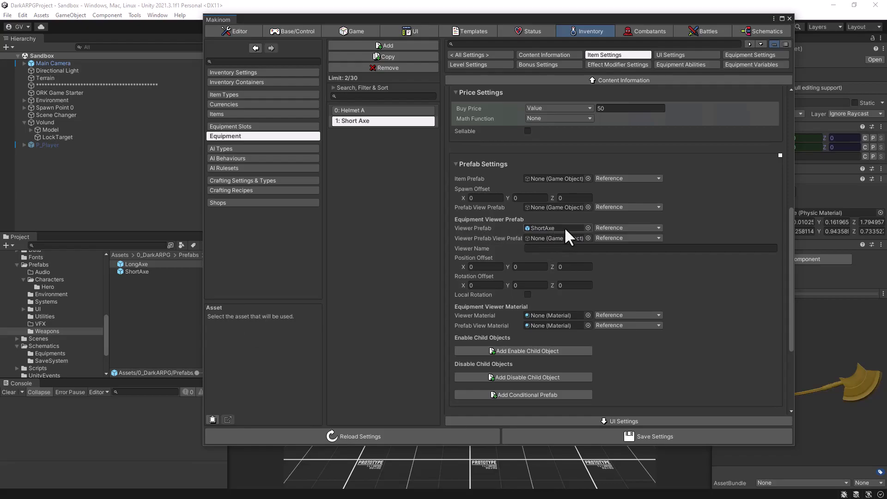
Examine the Short Axe's remaining item settings, including viewer offsets, schematics, price and inventory options.
{"action": "scroll", "coordinate": [646, 261], "scroll_direction": "down", "scroll_amount": 4}
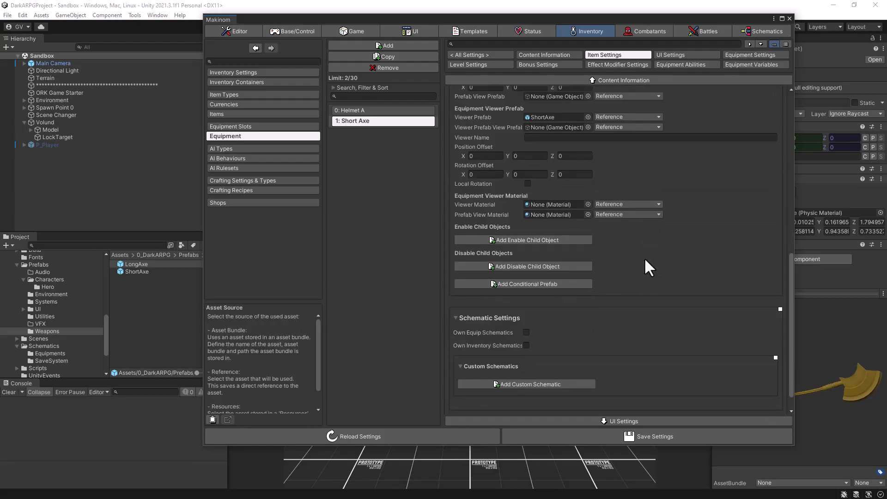
{"action": "scroll", "coordinate": [644, 257], "scroll_direction": "down", "scroll_amount": 1}
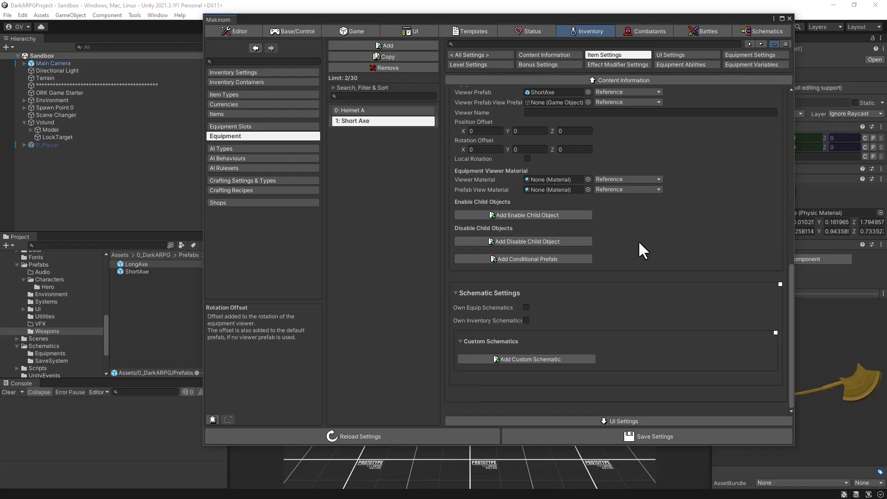
{"action": "scroll", "coordinate": [640, 244], "scroll_direction": "up", "scroll_amount": 3}
{"action": "scroll", "coordinate": [647, 240], "scroll_direction": "up", "scroll_amount": 3}
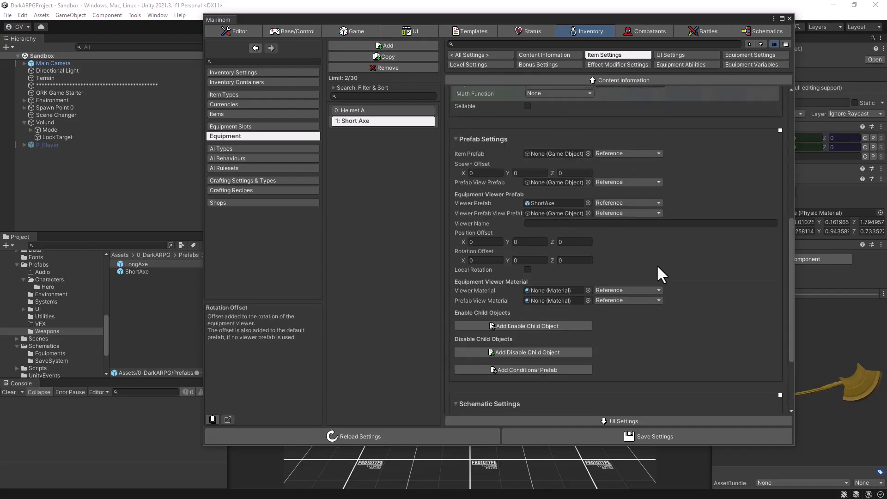
{"action": "scroll", "coordinate": [657, 264], "scroll_direction": "up", "scroll_amount": 8}
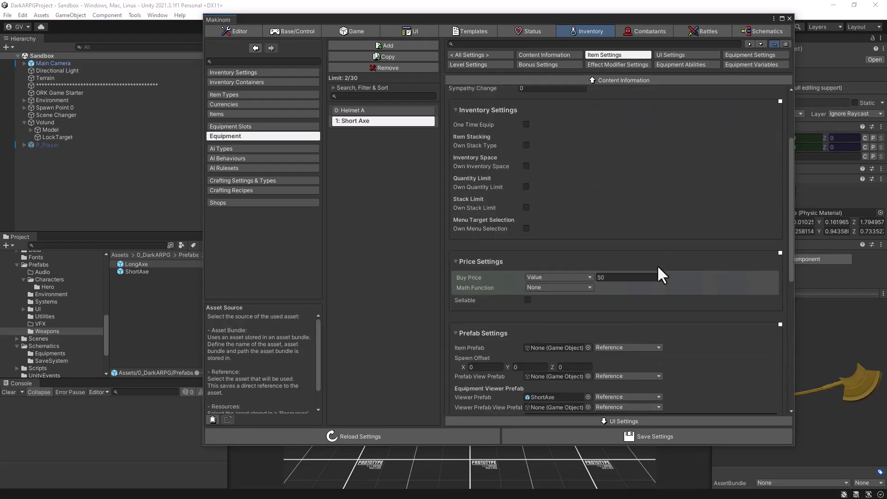
{"action": "scroll", "coordinate": [657, 265], "scroll_direction": "up", "scroll_amount": 6}
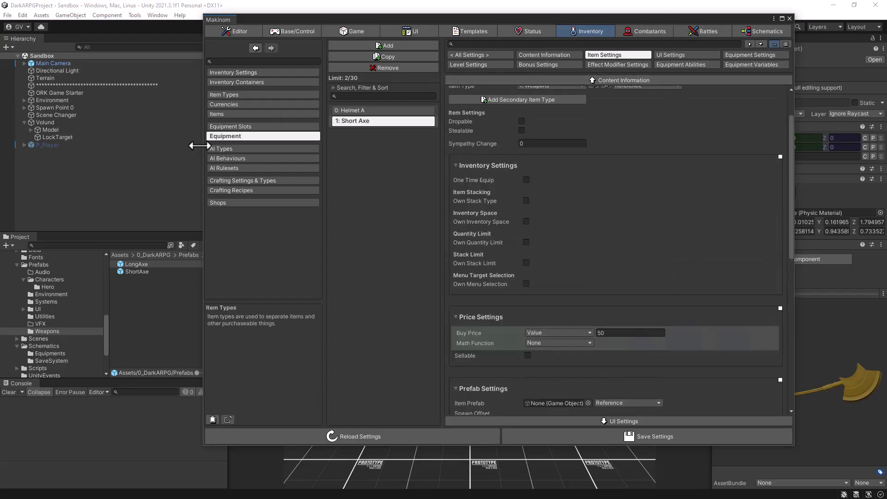
{"action": "left_click_drag", "start_coordinate": [198, 146], "coordinate": [116, 146]}
{"action": "scroll", "coordinate": [629, 176], "scroll_direction": "up", "scroll_amount": 3}
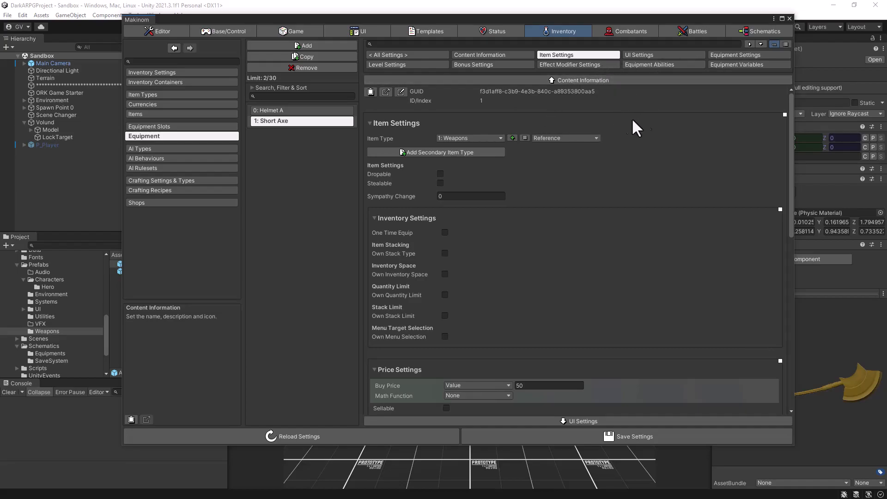
Assign the Weapon template to the Short Axe's Equipment Slot Set 0 and save the settings.
{"action": "left_click", "coordinate": [727, 54]}
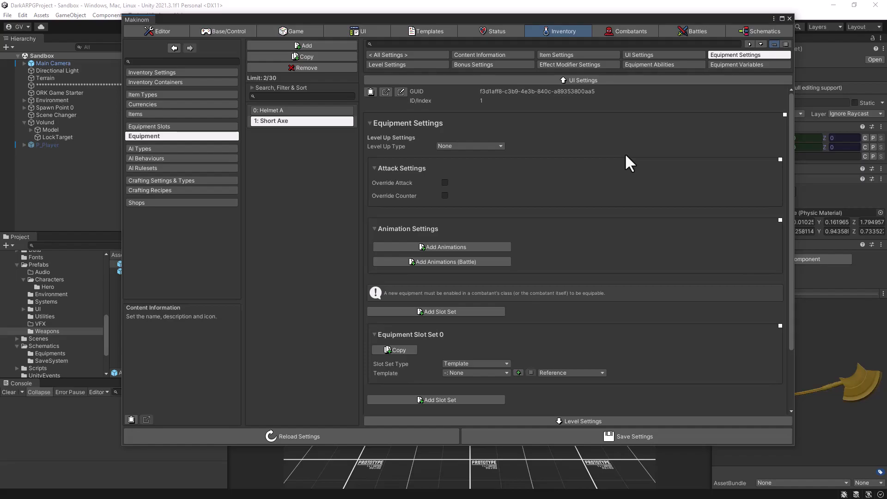
{"action": "scroll", "coordinate": [626, 155], "scroll_direction": "down", "scroll_amount": 3}
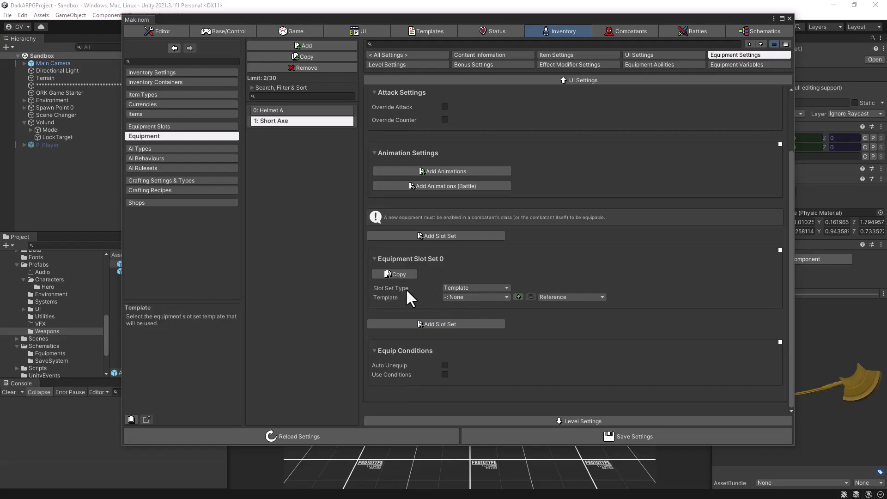
{"action": "left_click", "coordinate": [486, 295]}
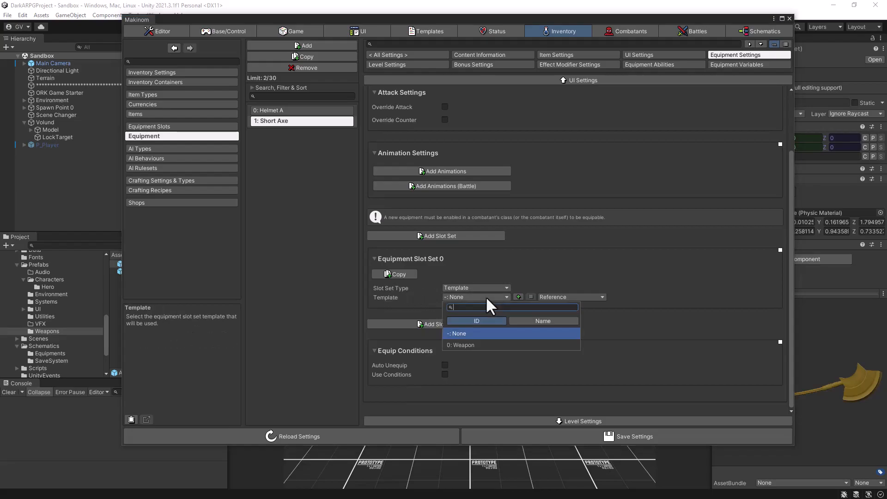
{"action": "left_click", "coordinate": [476, 348]}
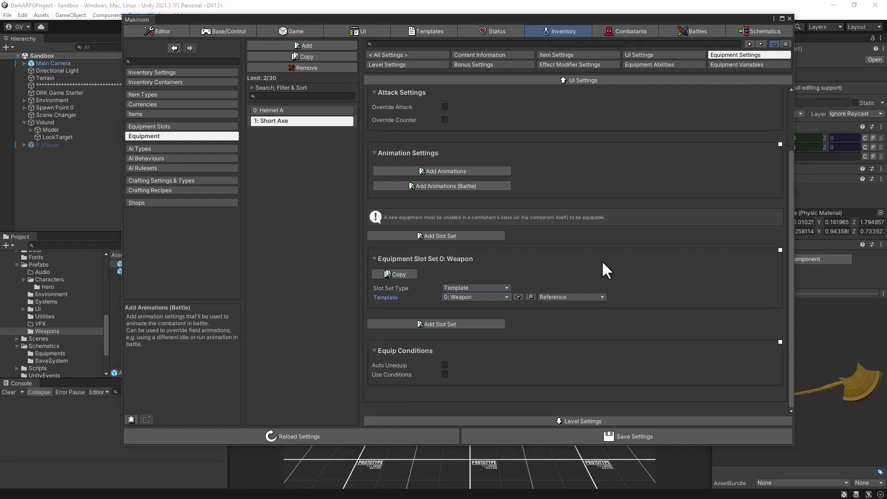
{"action": "left_click", "coordinate": [586, 437]}
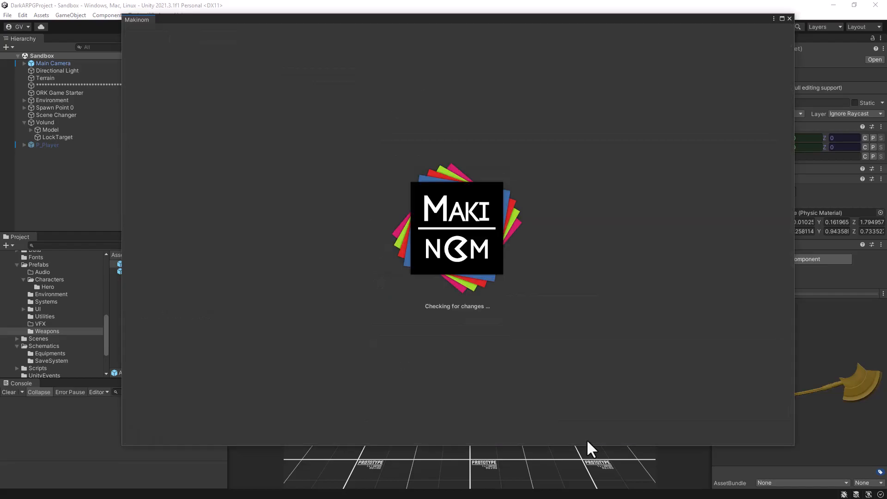
{"action": "left_click", "coordinate": [587, 440]}
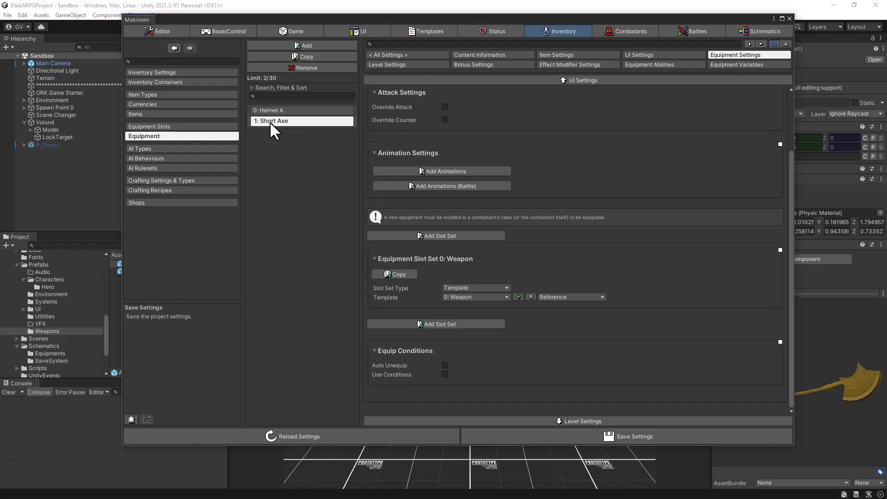
Duplicate the Short Axe equipment entry and rename the copy Long Axe.
{"action": "left_click_drag", "start_coordinate": [123, 217], "coordinate": [164, 217]}
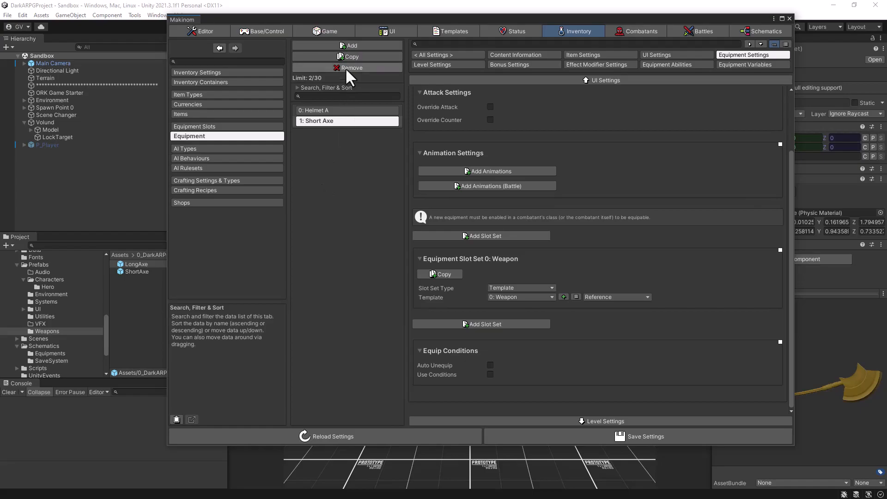
{"action": "left_click", "coordinate": [347, 55]}
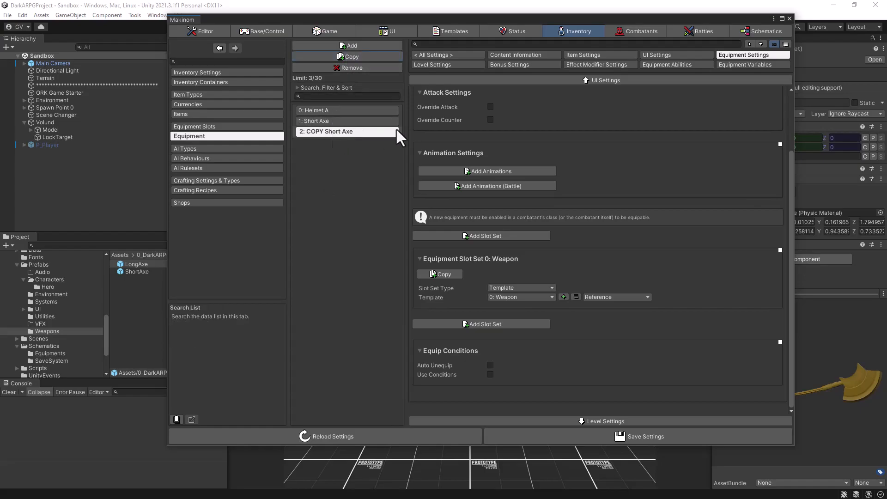
{"action": "left_click", "coordinate": [511, 54]}
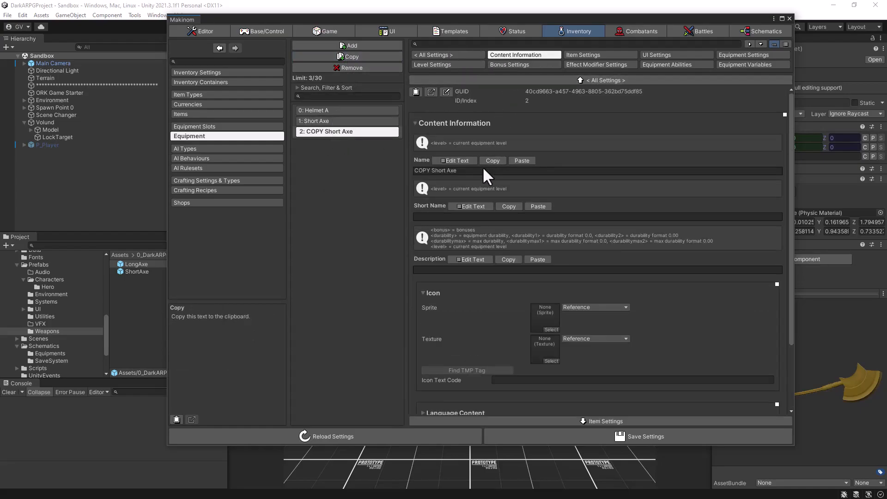
{"action": "left_click", "coordinate": [456, 160]}
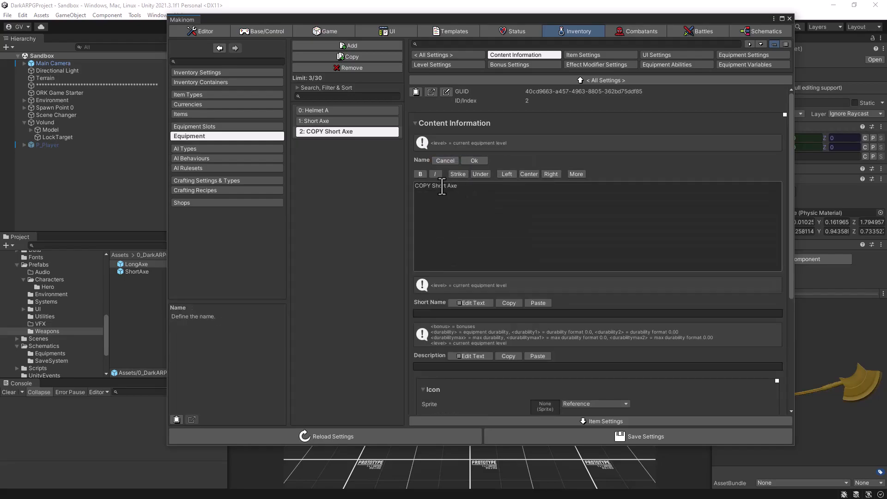
{"action": "left_click_drag", "start_coordinate": [446, 186], "coordinate": [415, 186]}
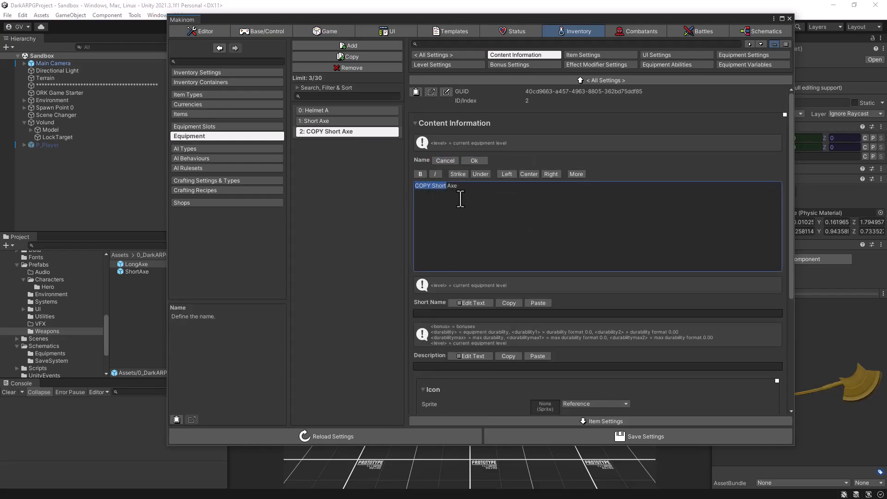
{"action": "type", "text": "g"}
{"action": "left_click", "coordinate": [474, 160]}
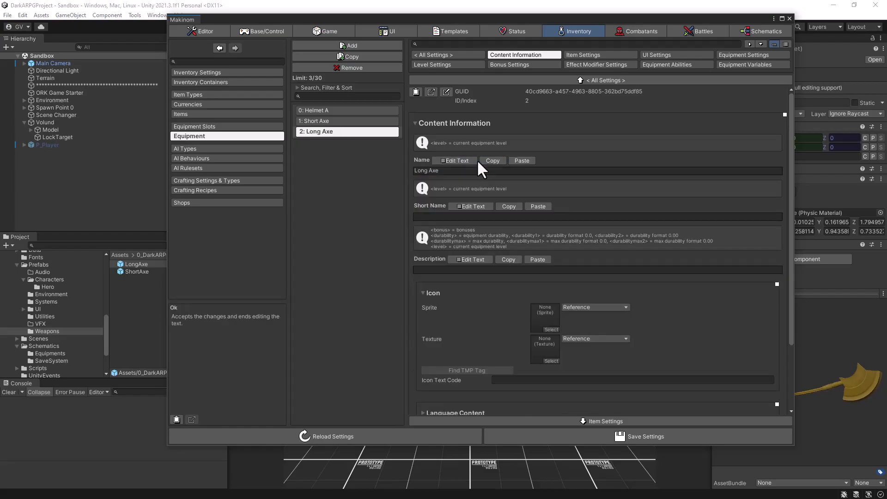
Replace the Long Axe's Viewer Prefab with the LongAxe prefab and save the settings.
{"action": "left_click", "coordinate": [600, 54]}
{"action": "scroll", "coordinate": [623, 224], "scroll_direction": "down", "scroll_amount": 5}
{"action": "scroll", "coordinate": [623, 224], "scroll_direction": "down", "scroll_amount": 3}
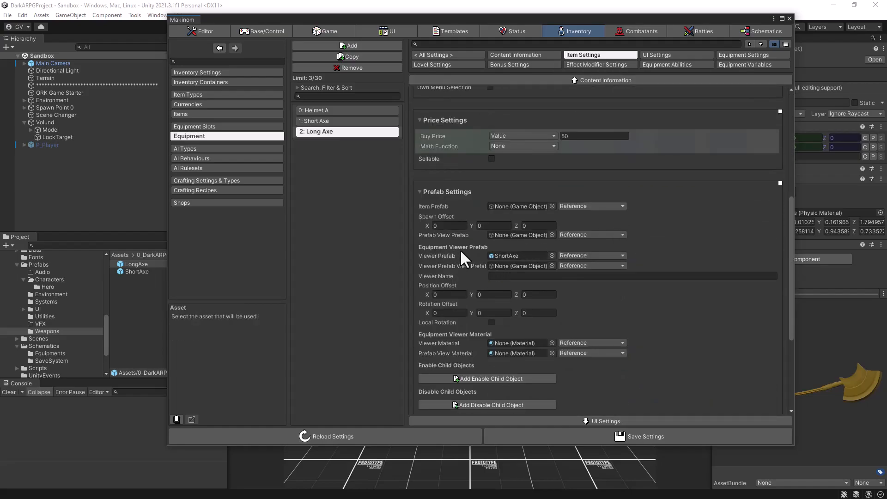
{"action": "left_click_drag", "start_coordinate": [126, 264], "coordinate": [506, 255]}
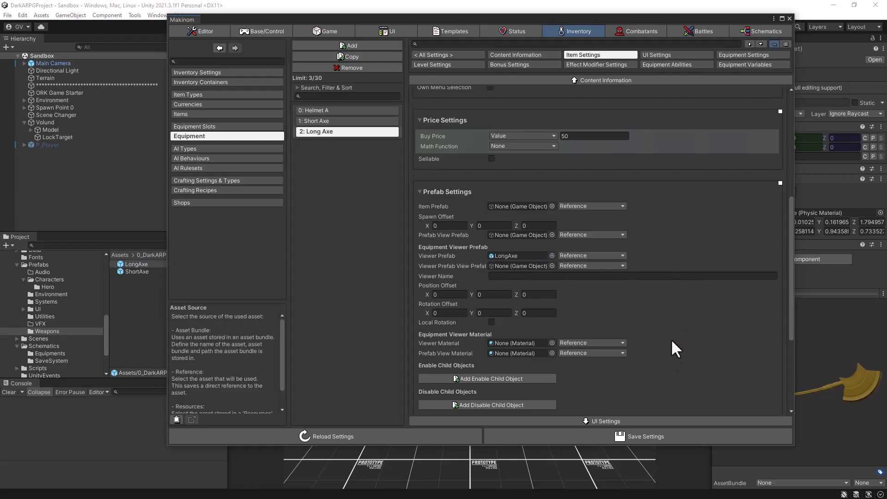
{"action": "left_click", "coordinate": [642, 437]}
{"action": "left_click", "coordinate": [643, 437]}
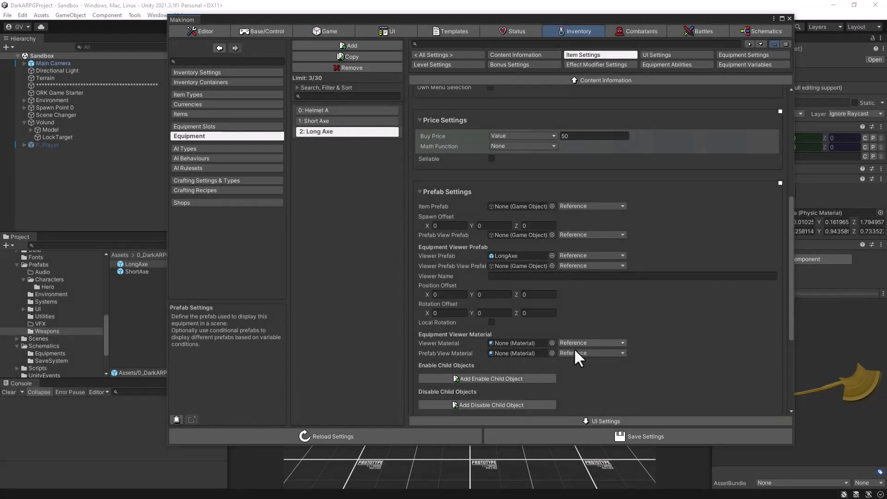
Add a start equipment set to the Player combatant's inventory and equipment settings.
{"action": "left_click", "coordinate": [640, 30]}
{"action": "left_click", "coordinate": [237, 126]}
{"action": "left_click", "coordinate": [316, 125]}
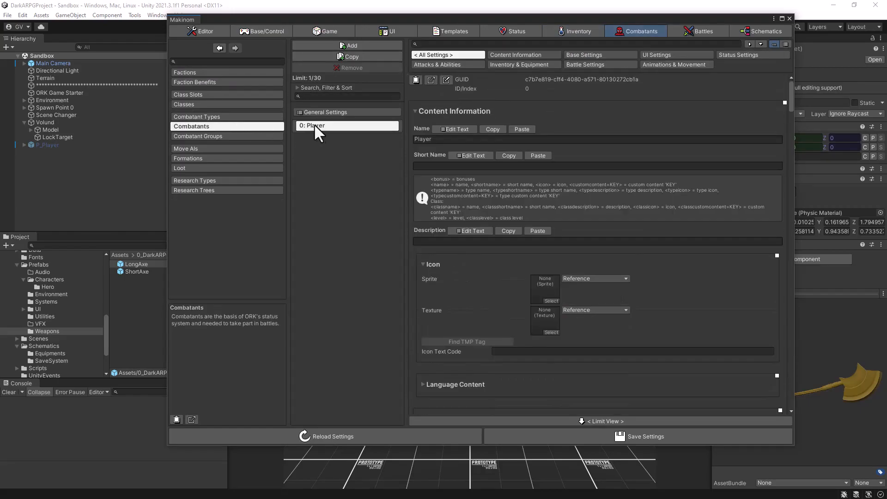
{"action": "left_click", "coordinate": [540, 63]}
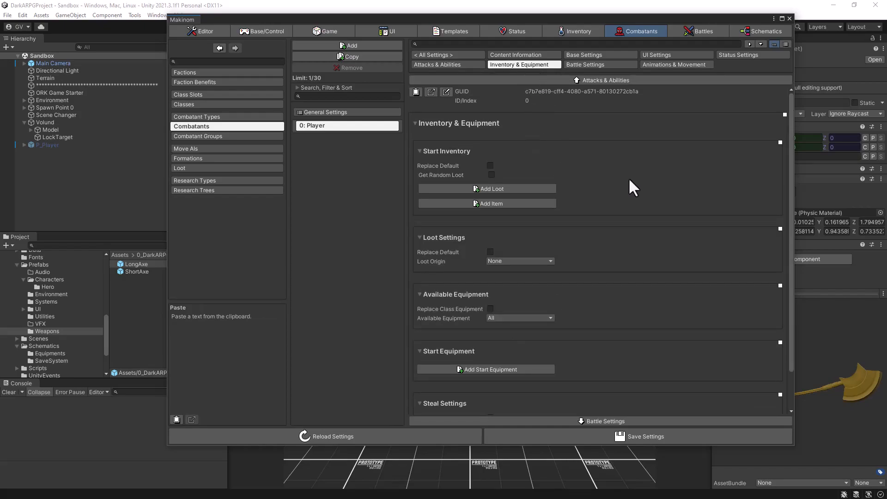
{"action": "scroll", "coordinate": [630, 180], "scroll_direction": "down", "scroll_amount": 3}
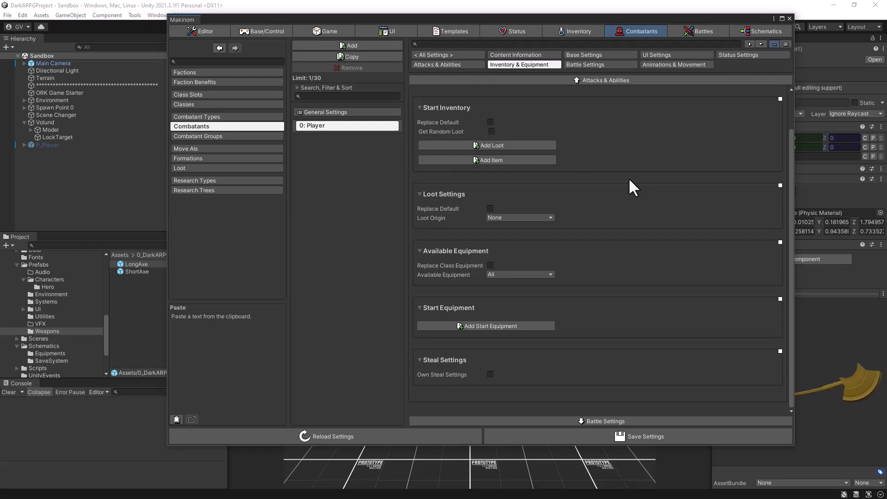
{"action": "left_click", "coordinate": [475, 326]}
{"action": "scroll", "coordinate": [621, 328], "scroll_direction": "down", "scroll_amount": 3}
{"action": "scroll", "coordinate": [621, 330], "scroll_direction": "down", "scroll_amount": 3}
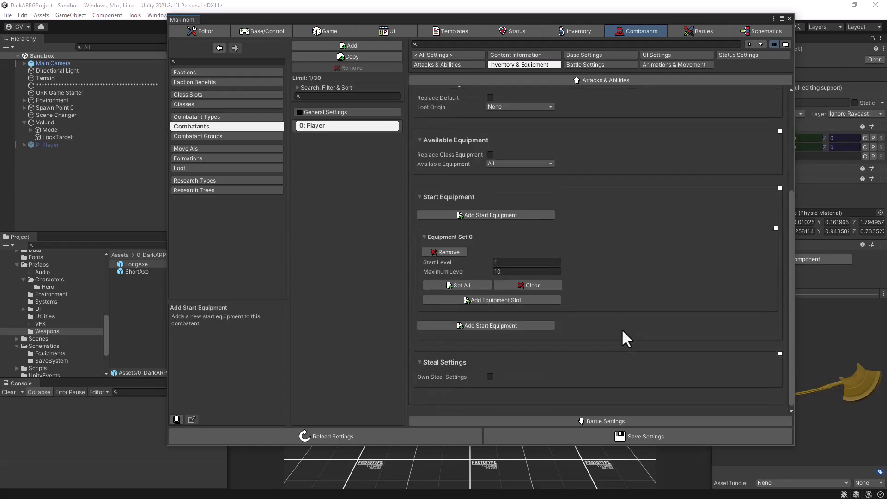
Add a Weapon equipment slot holding the Short Axe to the Player's start equipment set and save the settings.
{"action": "left_click", "coordinate": [478, 299]}
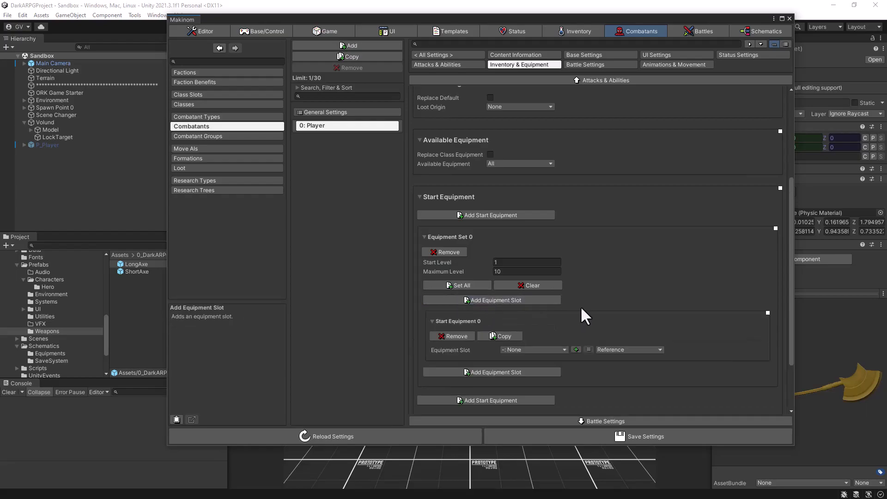
{"action": "scroll", "coordinate": [581, 308], "scroll_direction": "down", "scroll_amount": 3}
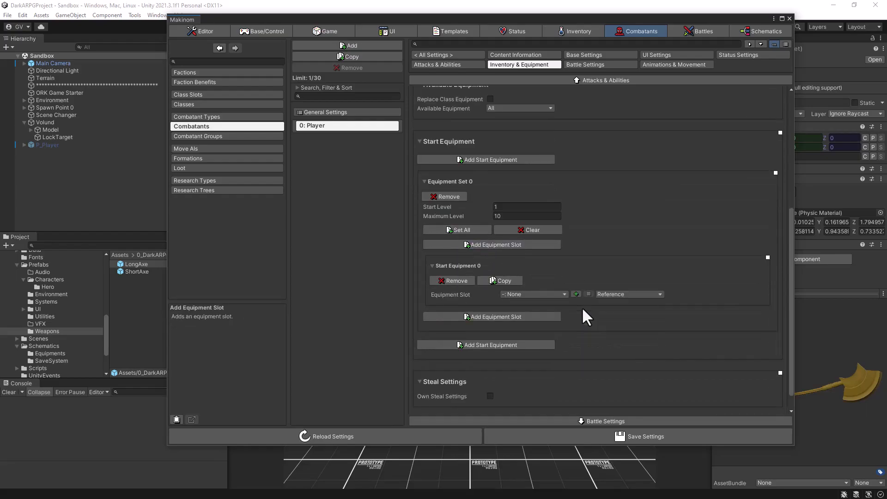
{"action": "left_click", "coordinate": [535, 294]}
{"action": "left_click", "coordinate": [528, 342]}
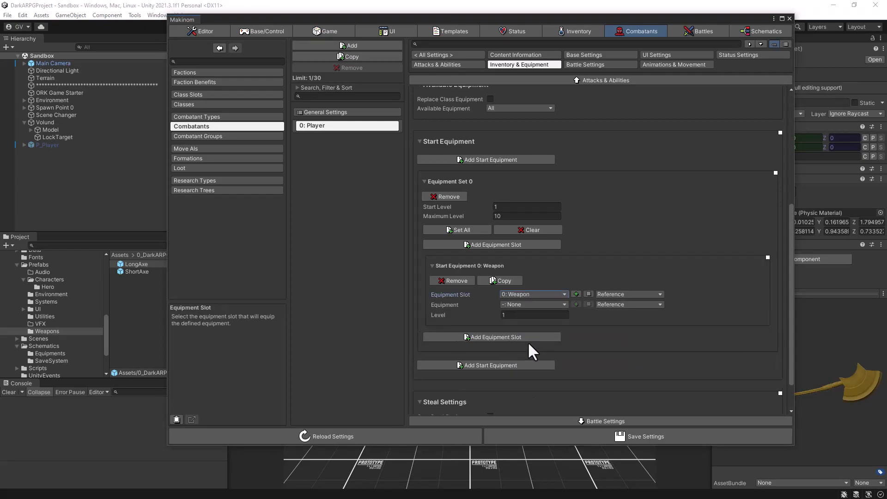
{"action": "left_click", "coordinate": [531, 304]}
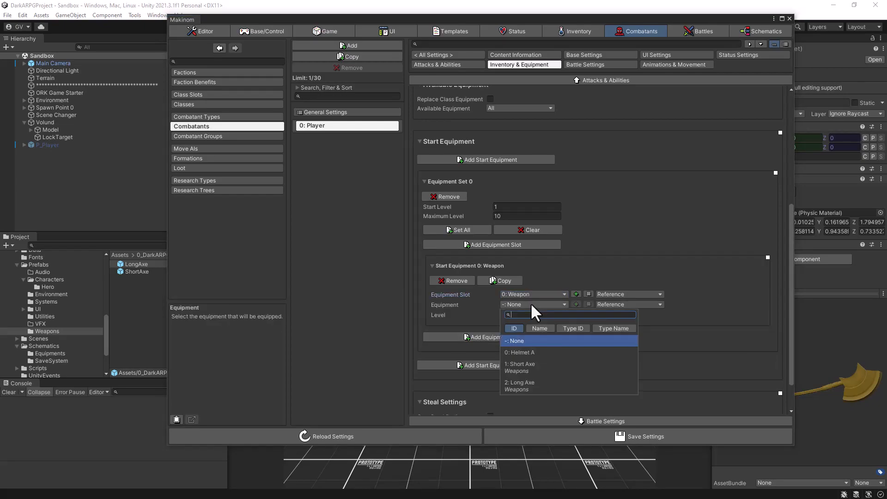
{"action": "left_click", "coordinate": [517, 366]}
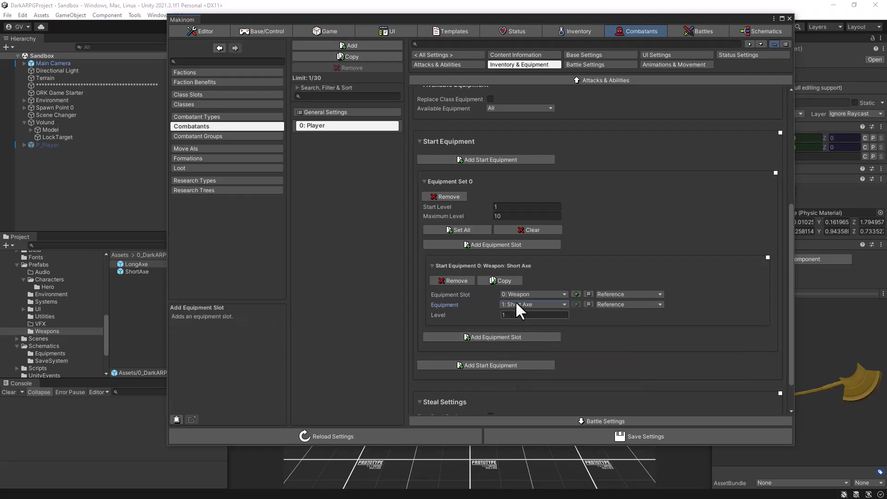
{"action": "left_click", "coordinate": [596, 435]}
{"action": "left_click", "coordinate": [596, 435]}
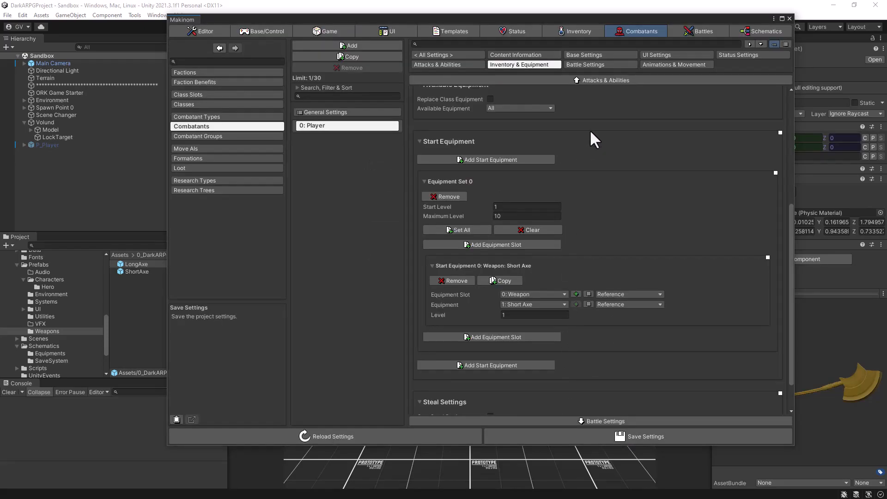
Close the Makinom editor and open the P_Player prefab asset for editing in Unity.
{"action": "left_click", "coordinate": [789, 18]}
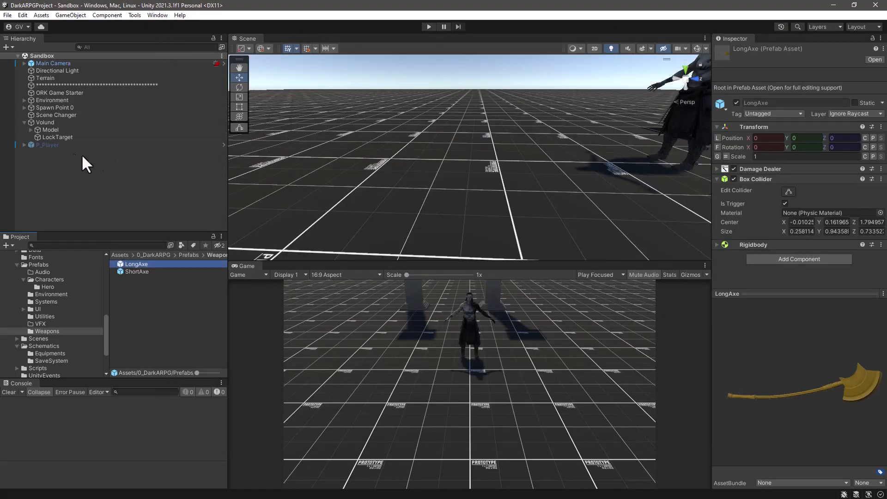
{"action": "left_click", "coordinate": [35, 155]}
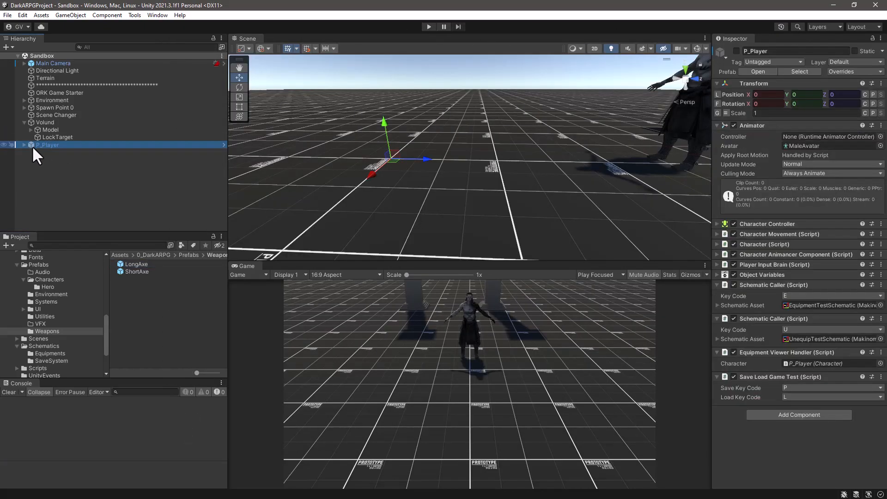
{"action": "left_click", "coordinate": [801, 71]}
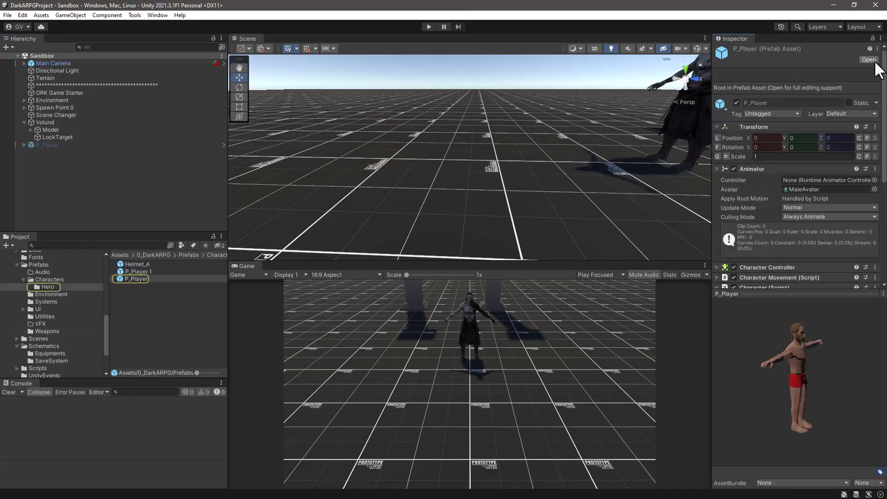
{"action": "left_click", "coordinate": [871, 60]}
Expand the P_Player model's bone hierarchy along the right arm and select the PT_Medieval_Male_Armor_RightHand bone.
{"action": "left_click", "coordinate": [22, 67]}
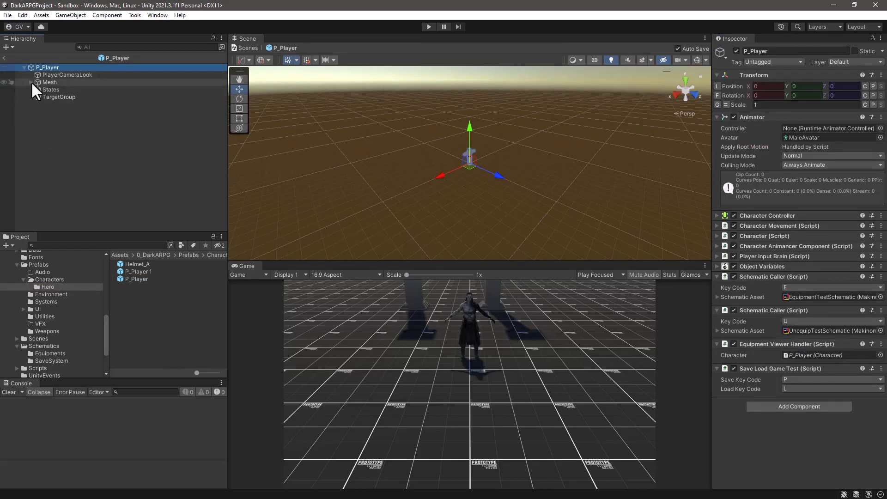
{"action": "left_click", "coordinate": [30, 82]}
{"action": "left_click", "coordinate": [37, 89]}
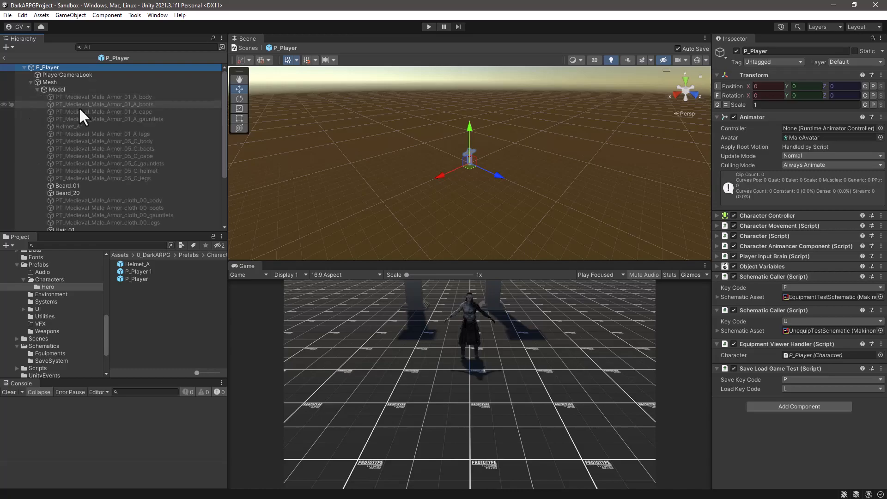
{"action": "scroll", "coordinate": [185, 147], "scroll_direction": "down", "scroll_amount": 5}
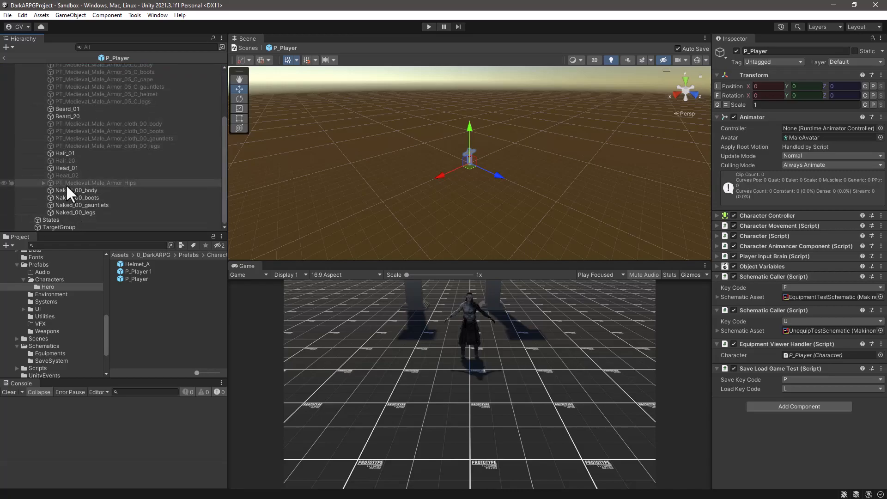
{"action": "left_click", "coordinate": [42, 183]}
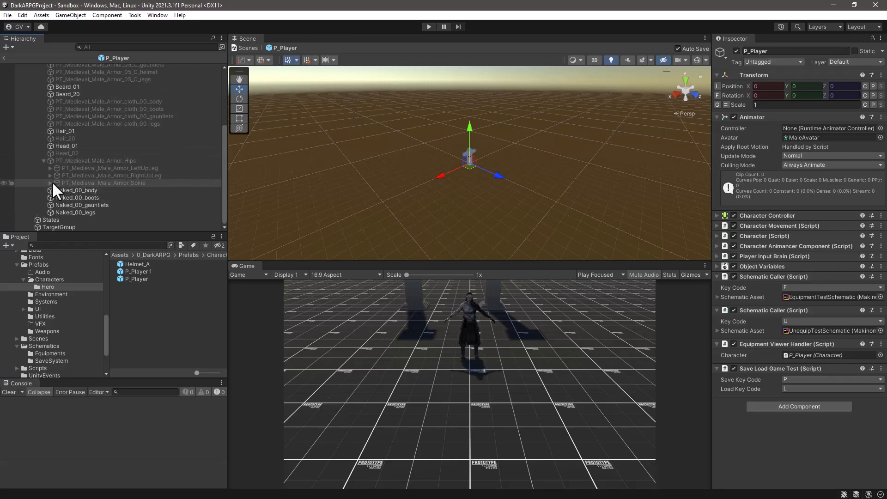
{"action": "left_click", "coordinate": [50, 183]}
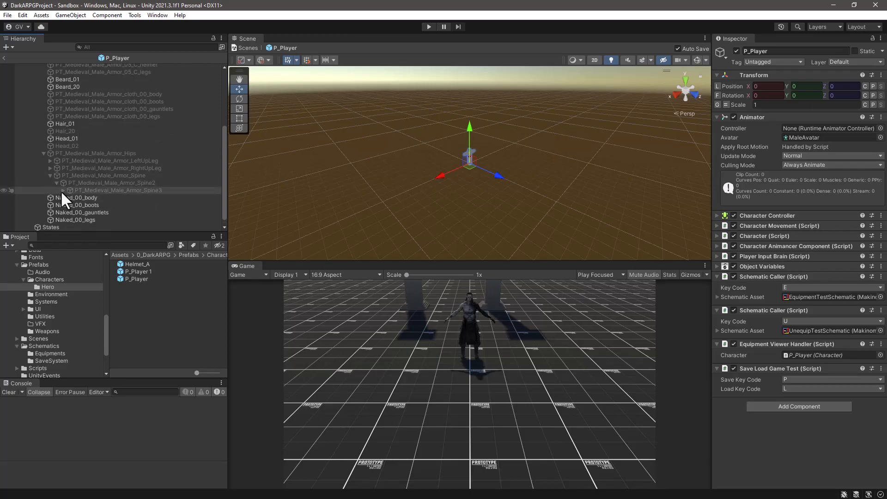
{"action": "left_click", "coordinate": [63, 191]}
{"action": "scroll", "coordinate": [134, 190], "scroll_direction": "down", "scroll_amount": 3}
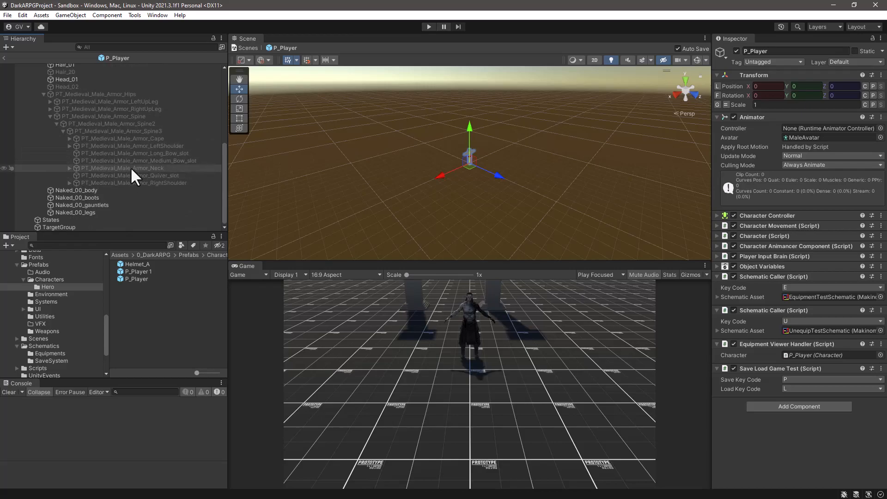
{"action": "left_click", "coordinate": [70, 183]}
{"action": "left_click", "coordinate": [77, 190]}
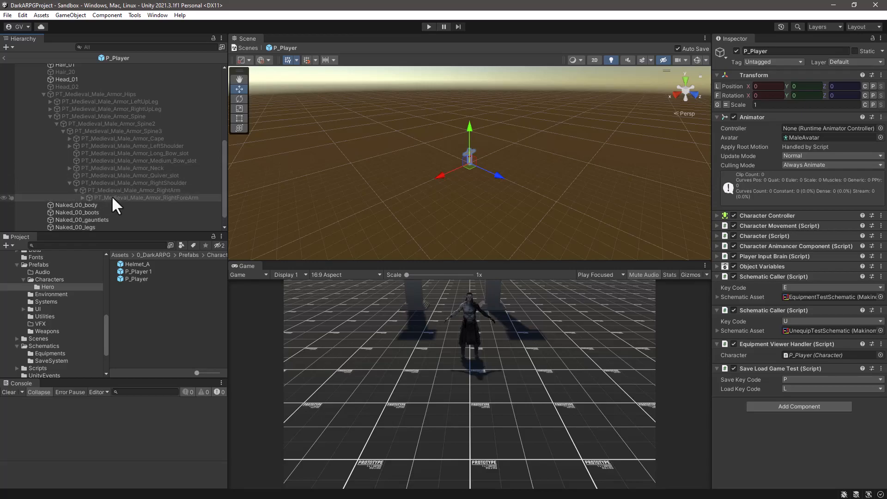
{"action": "left_click", "coordinate": [83, 198]}
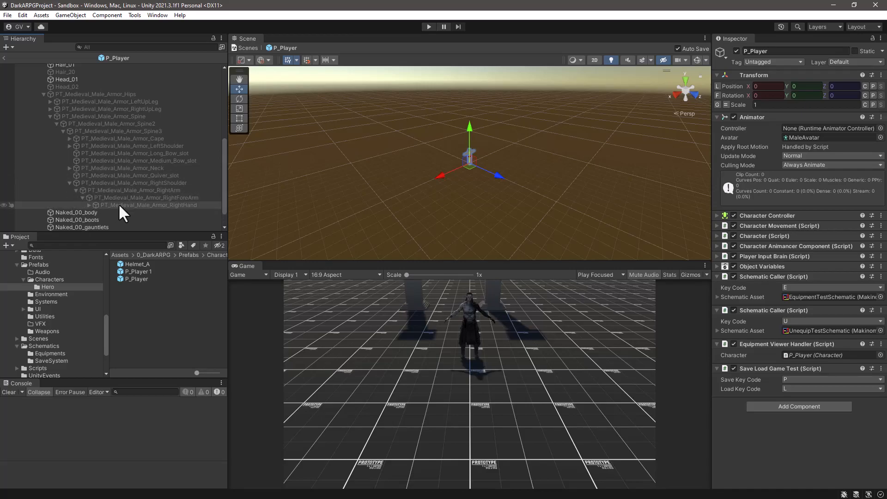
{"action": "left_click", "coordinate": [120, 204]}
{"action": "left_click", "coordinate": [89, 204]}
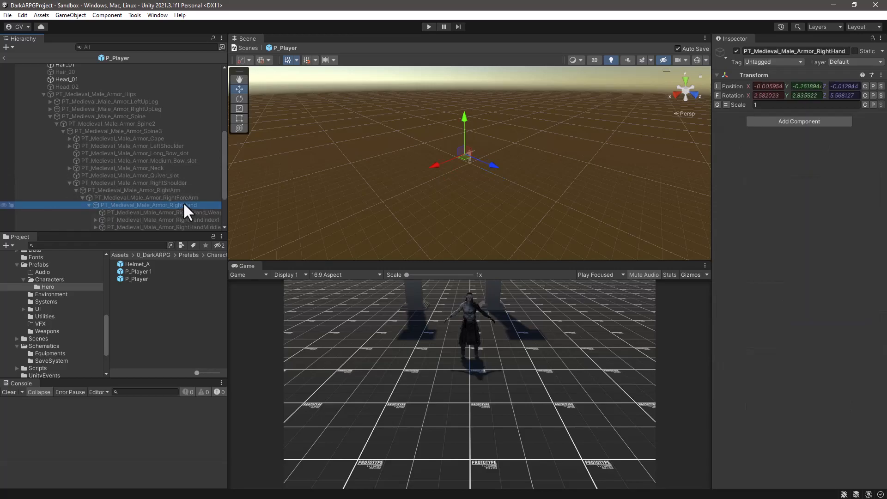
{"action": "scroll", "coordinate": [183, 202], "scroll_direction": "down", "scroll_amount": 3}
{"action": "left_click_drag", "start_coordinate": [229, 198], "coordinate": [288, 199]}
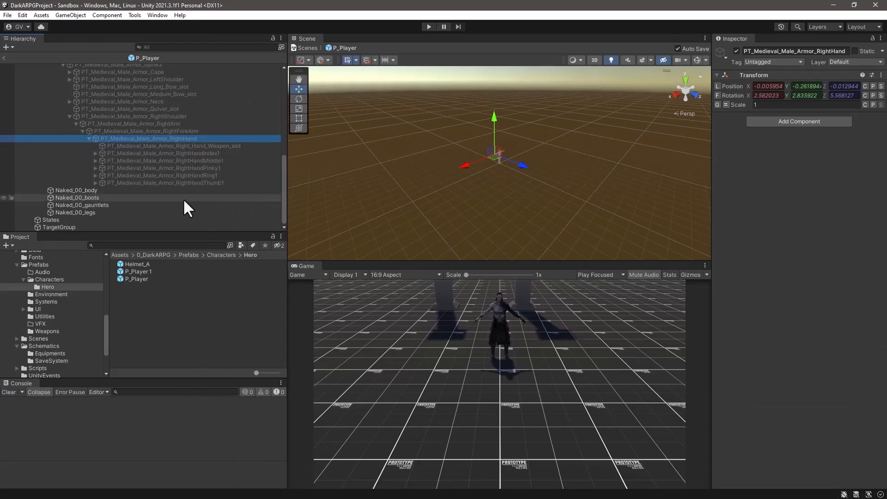
Create an empty child object under the right hand bone and name it Right_Hand_Weapon_Socket.
{"action": "right_click", "coordinate": [184, 138]}
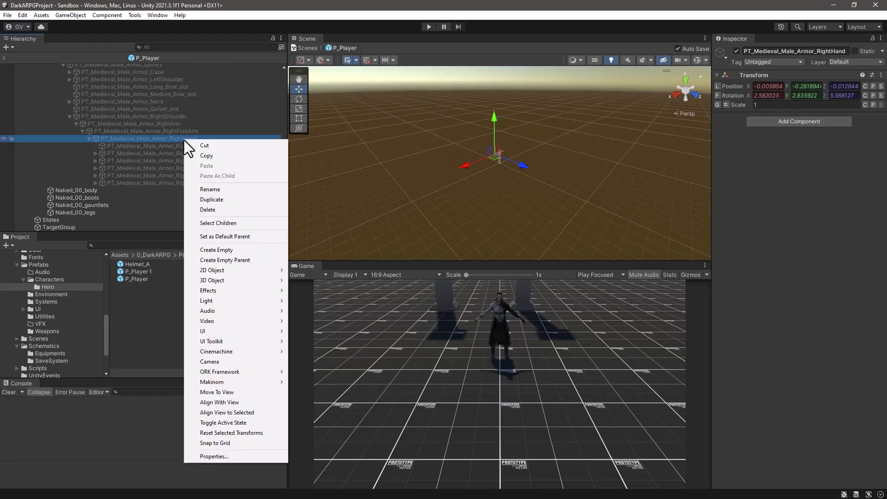
{"action": "left_click", "coordinate": [213, 250]}
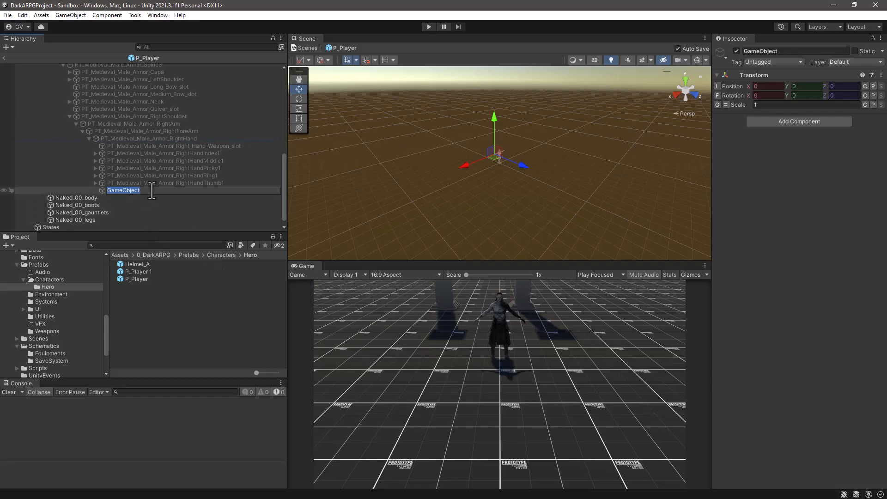
{"action": "type", "text": "Right_hAND"}
{"action": "key", "text": "BackSpace"}
{"action": "key", "text": "BackSpace"}
{"action": "key", "text": "BackSpace"}
{"action": "key", "text": "BackSpace"}
{"action": "type", "text": "Hand_Weapon_Socket"}
{"action": "key", "text": "Return"}
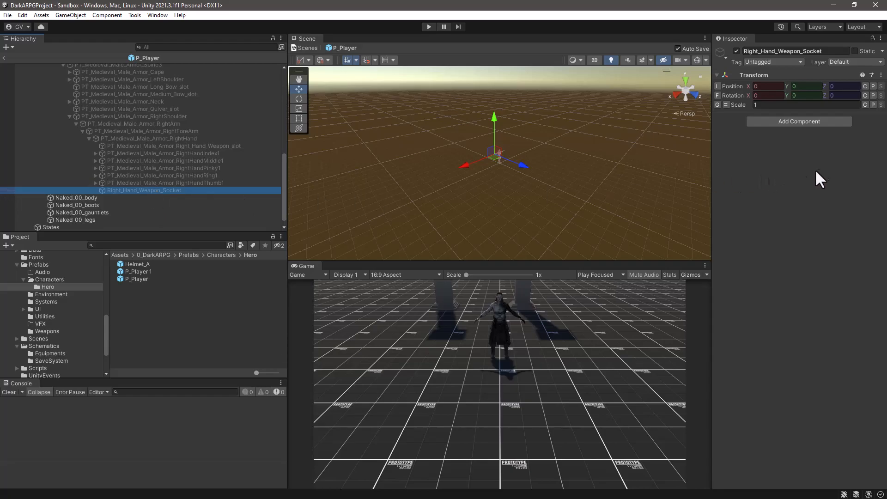
Add an Equipment Viewer component to Right_Hand_Weapon_Socket.
{"action": "left_click", "coordinate": [809, 121]}
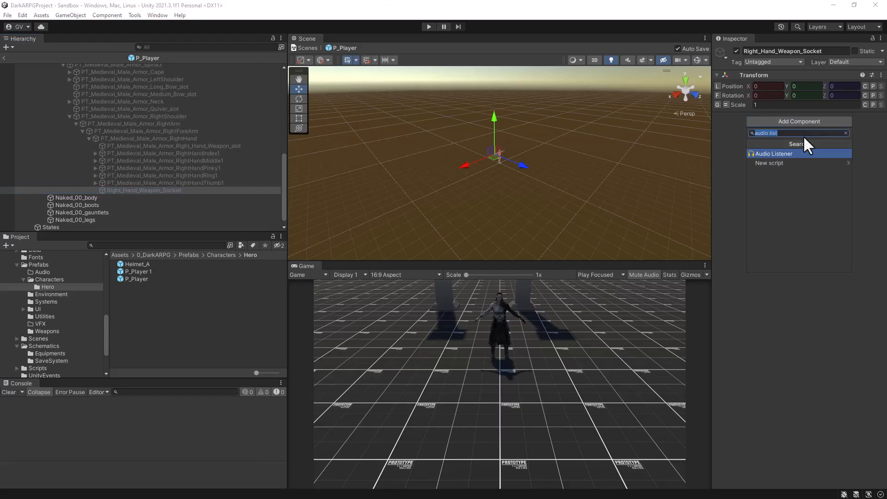
{"action": "type", "text": "eul"}
{"action": "type", "text": "pment"}
{"action": "left_click", "coordinate": [848, 153]}
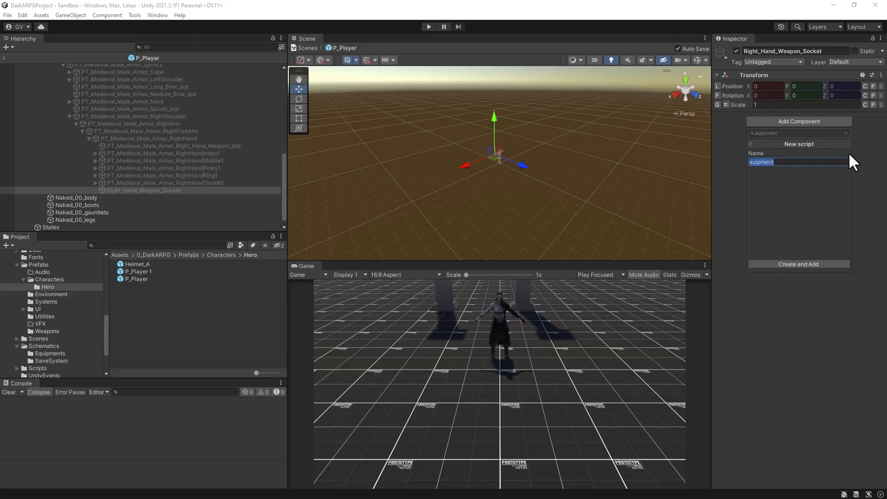
{"action": "left_click", "coordinate": [751, 144]}
{"action": "left_click", "coordinate": [786, 133]}
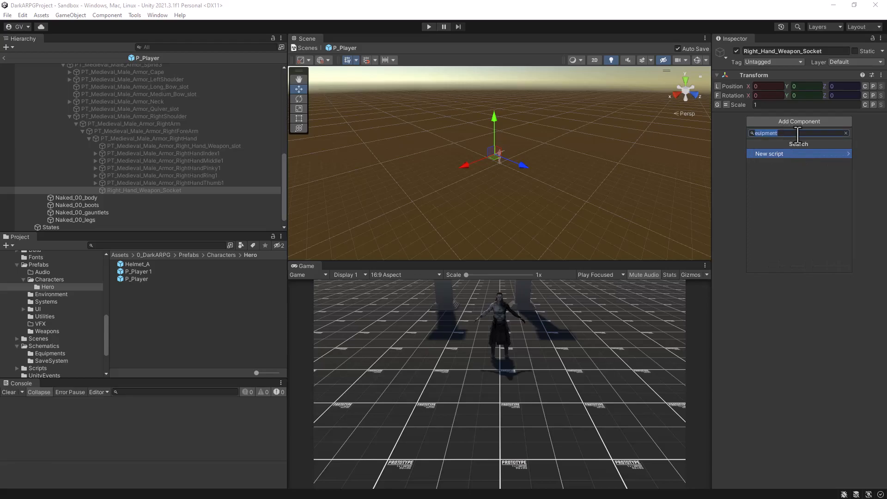
{"action": "type", "text": "Eq"}
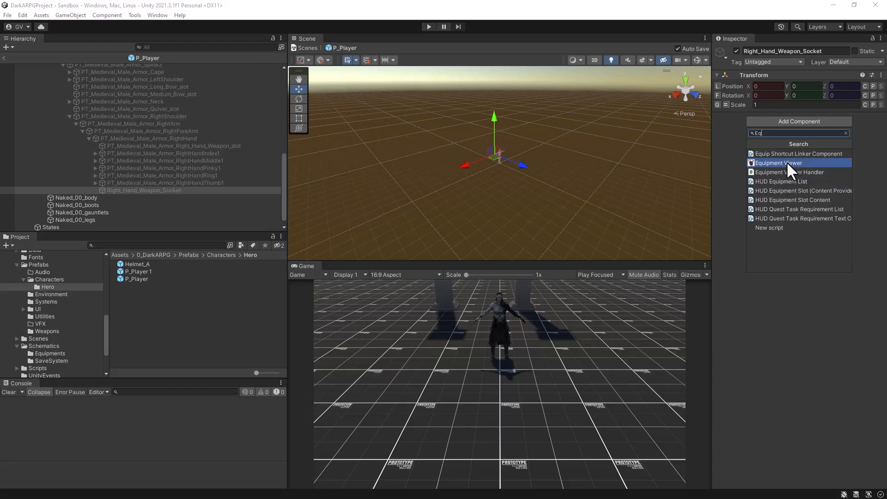
{"action": "left_click", "coordinate": [768, 162]}
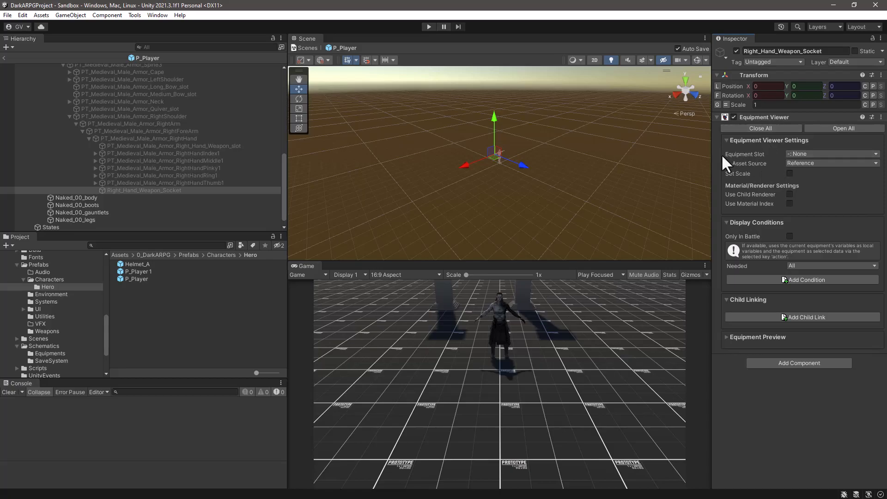
Set the Equipment Viewer's equipment slot to Weapon.
{"action": "left_click_drag", "start_coordinate": [712, 156], "coordinate": [572, 154]}
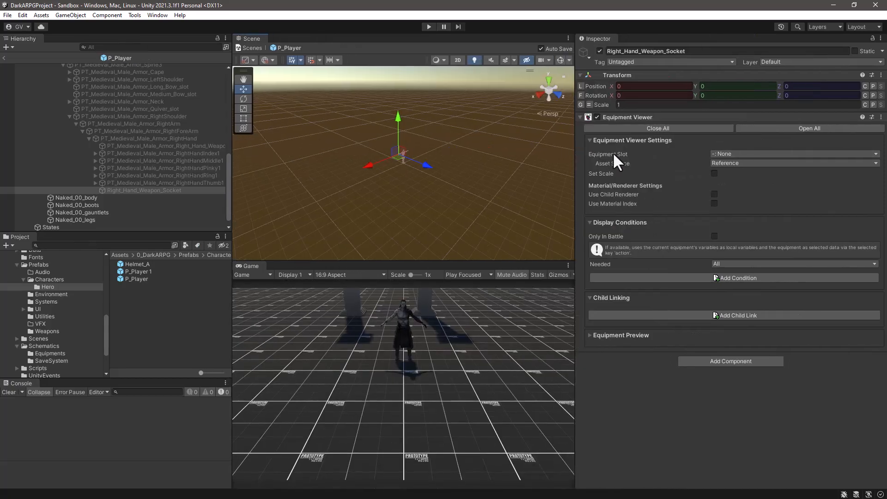
{"action": "left_click", "coordinate": [771, 155]}
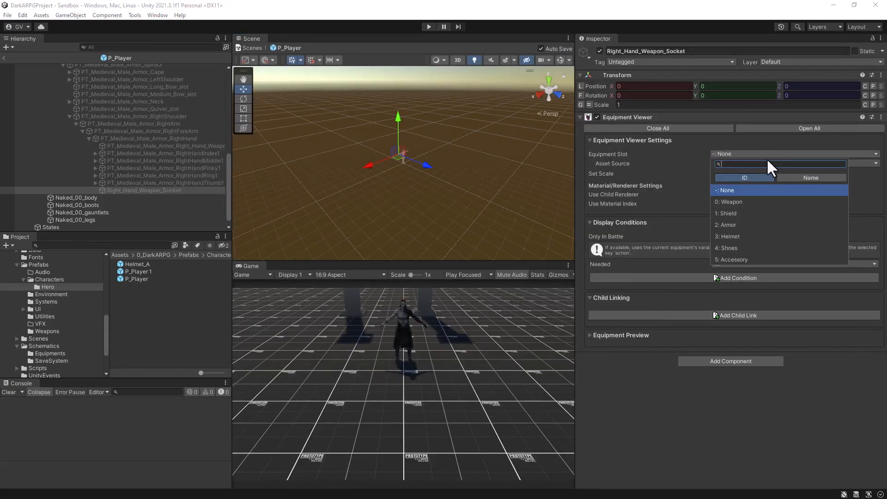
{"action": "left_click", "coordinate": [747, 199]}
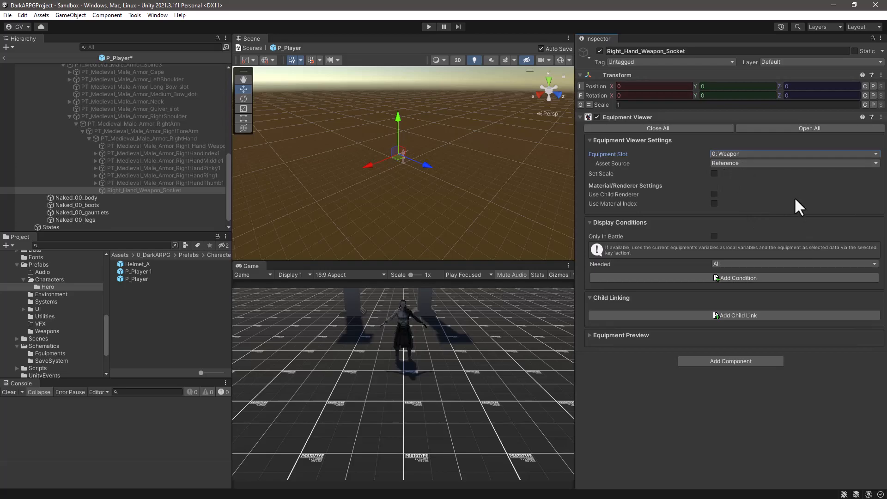
Choose the Short Axe as the Equipment Viewer's preview equipment and enable its prefab preview.
{"action": "left_click", "coordinate": [590, 335]}
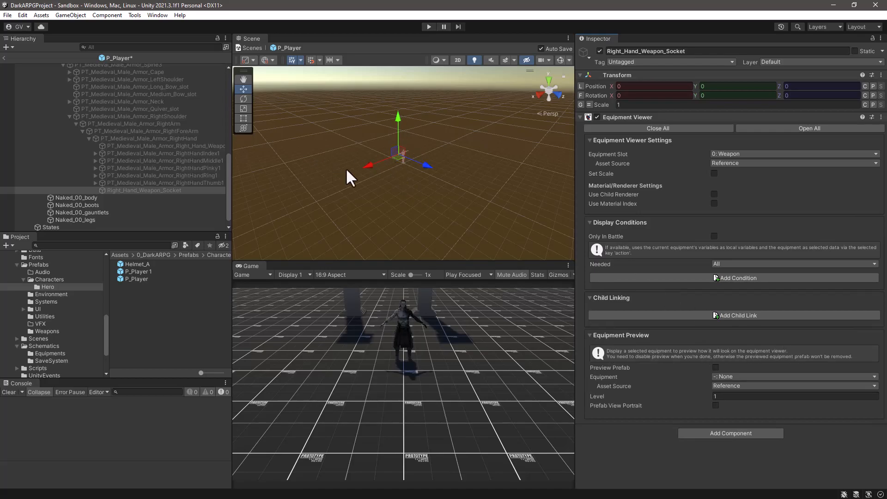
{"action": "left_click", "coordinate": [402, 152]}
{"action": "key", "text": "f"}
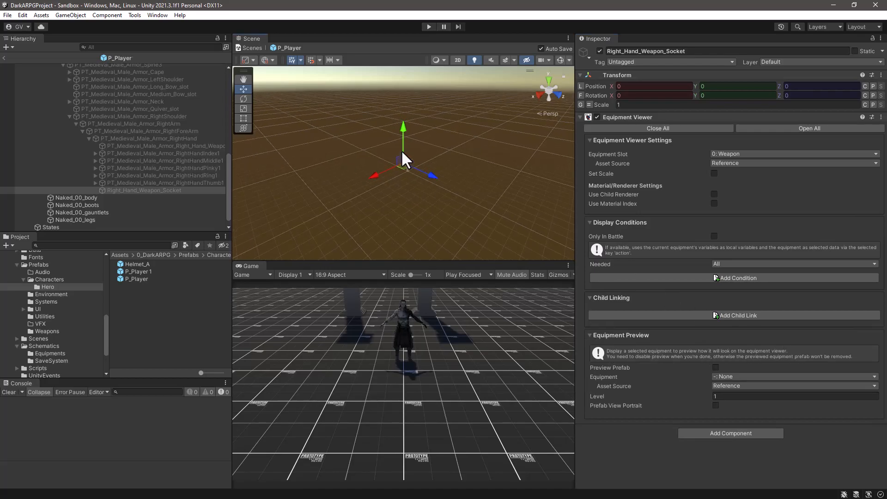
{"action": "left_click", "coordinate": [144, 191]}
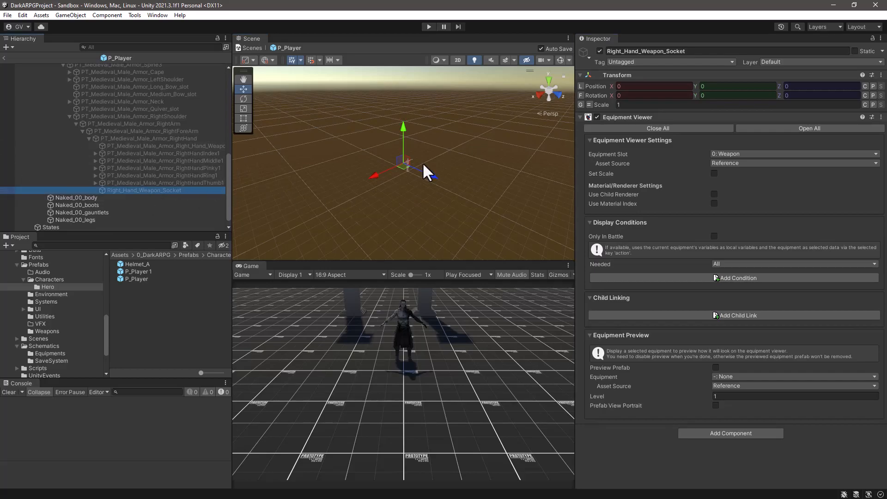
{"action": "scroll", "coordinate": [424, 164], "scroll_direction": "up", "scroll_amount": 15}
{"action": "left_click_drag", "start_coordinate": [394, 189], "coordinate": [402, 135], "text": "alt"}
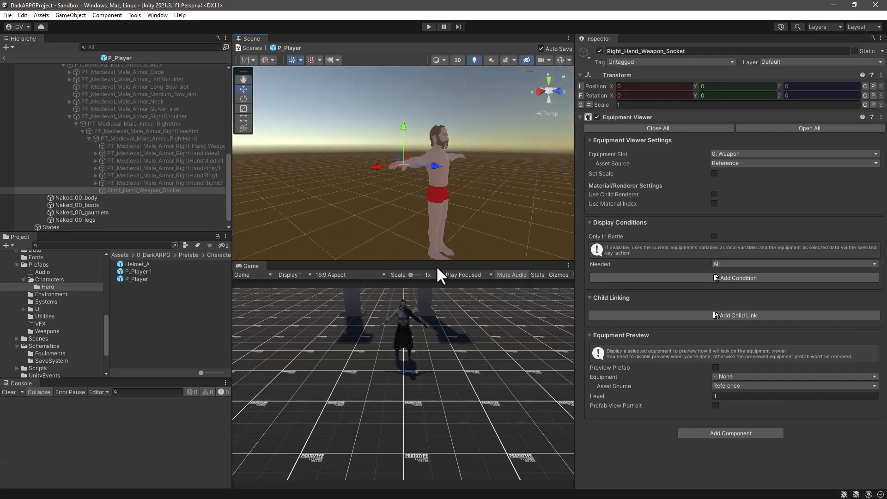
{"action": "left_click_drag", "start_coordinate": [440, 262], "coordinate": [431, 335]}
{"action": "middle_click_drag", "start_coordinate": [473, 259], "coordinate": [448, 197]}
{"action": "left_click_drag", "start_coordinate": [393, 228], "coordinate": [439, 276], "text": "alt"}
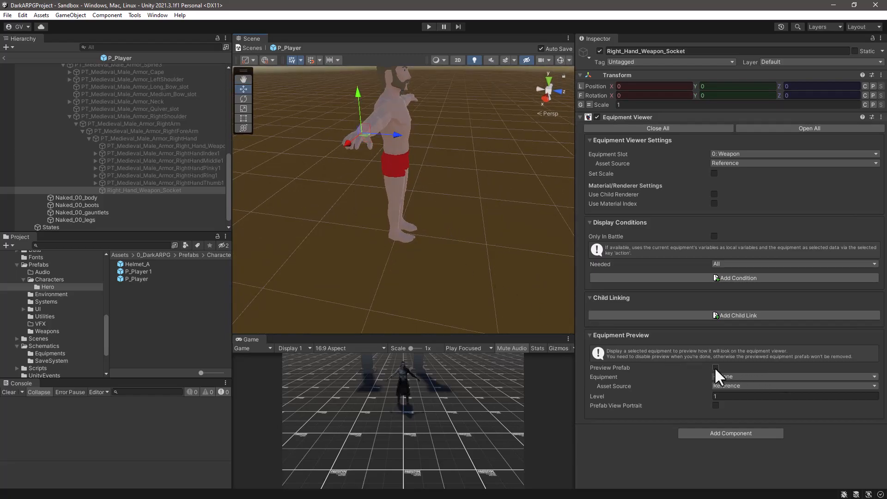
{"action": "left_click", "coordinate": [752, 376]}
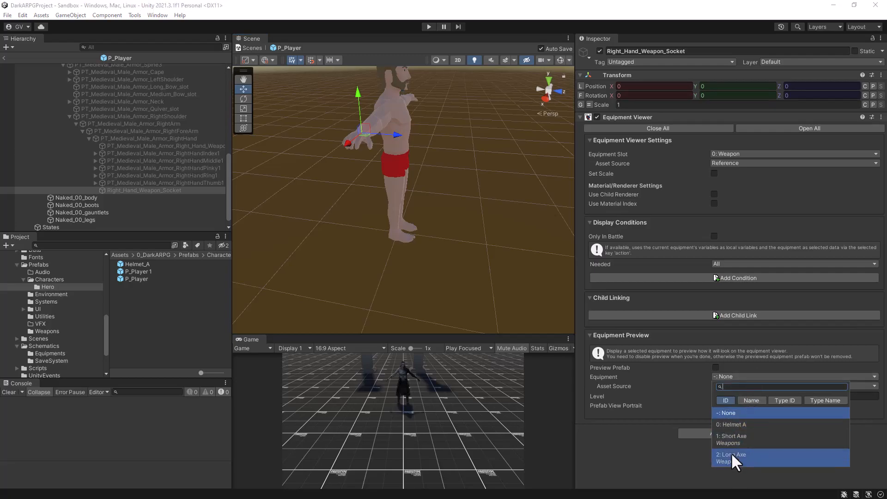
{"action": "left_click", "coordinate": [732, 436]}
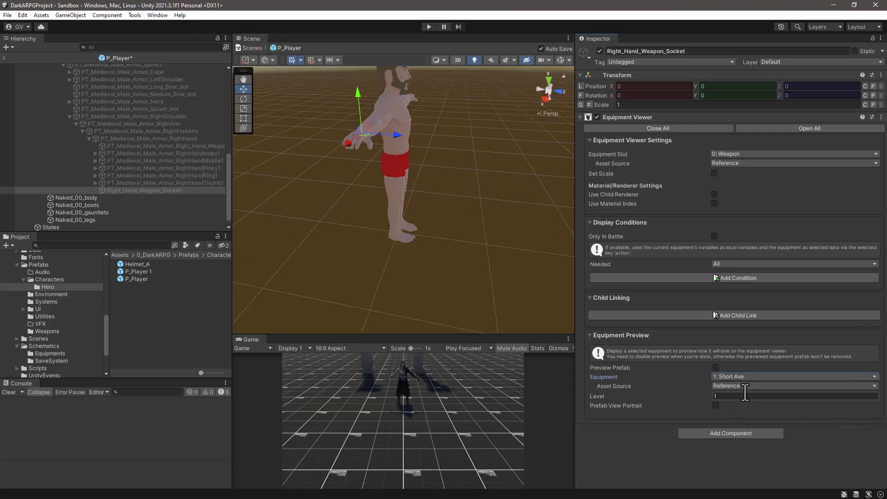
{"action": "left_click", "coordinate": [715, 368]}
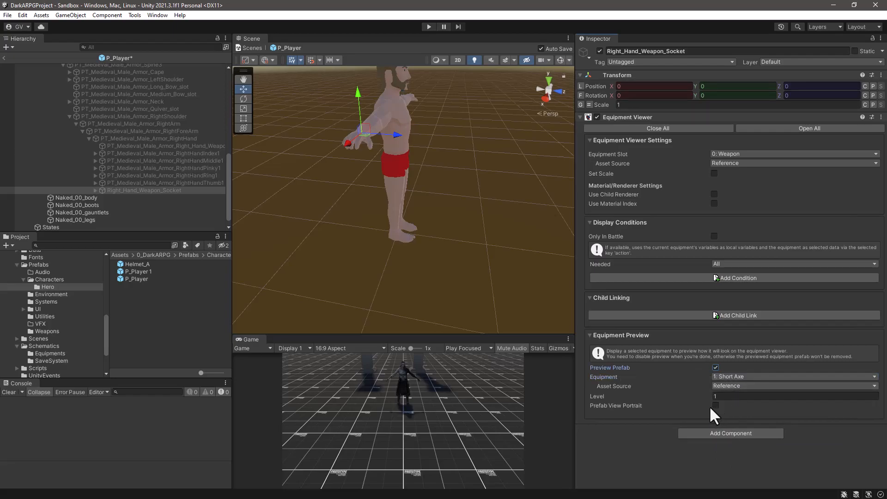
{"action": "left_click", "coordinate": [732, 376]}
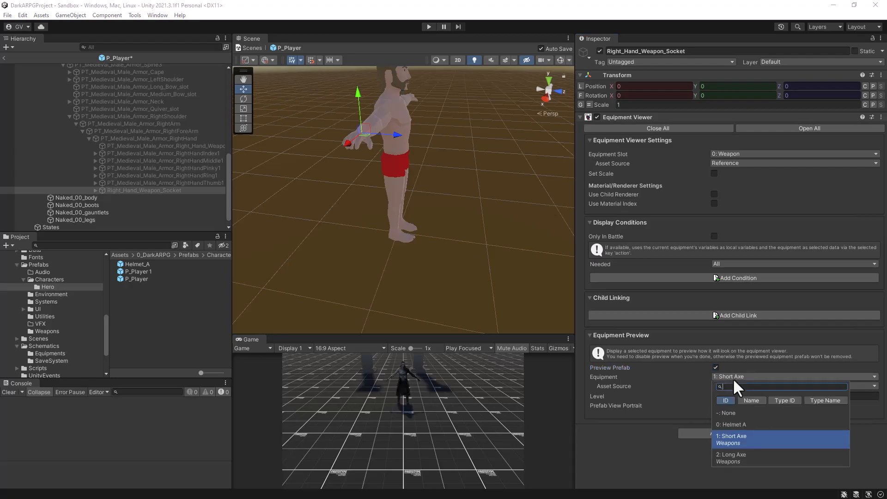
{"action": "left_click", "coordinate": [721, 436]}
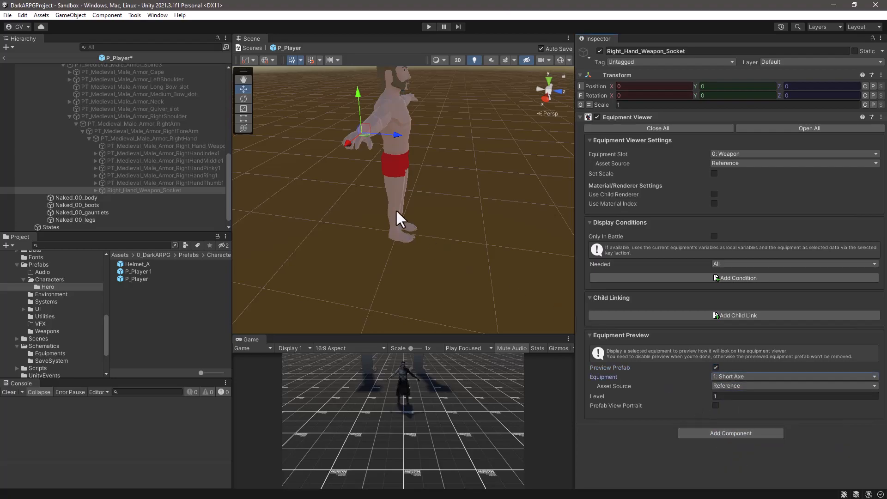
Expand the weapon socket and activate the PT_Medieval_Male_Armor_Hips object in the player's bone hierarchy.
{"action": "left_click", "coordinate": [96, 190]}
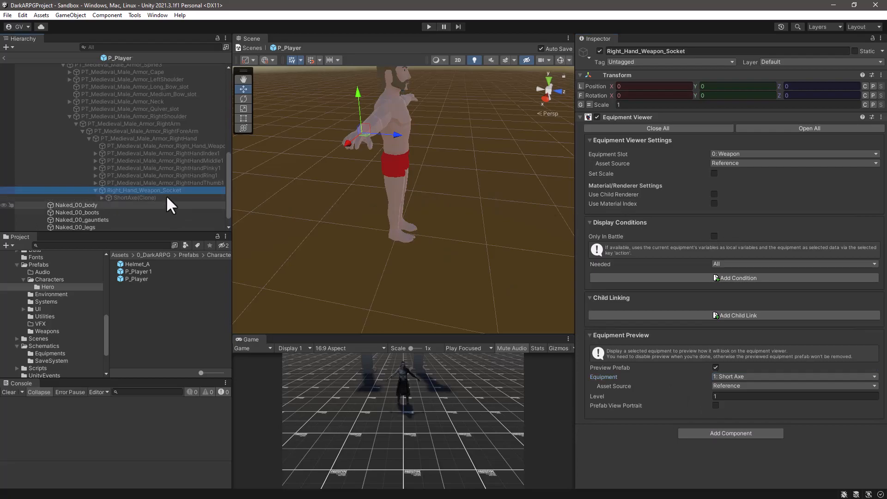
{"action": "scroll", "coordinate": [386, 177], "scroll_direction": "down", "scroll_amount": 3}
{"action": "scroll", "coordinate": [386, 178], "scroll_direction": "down", "scroll_amount": 5}
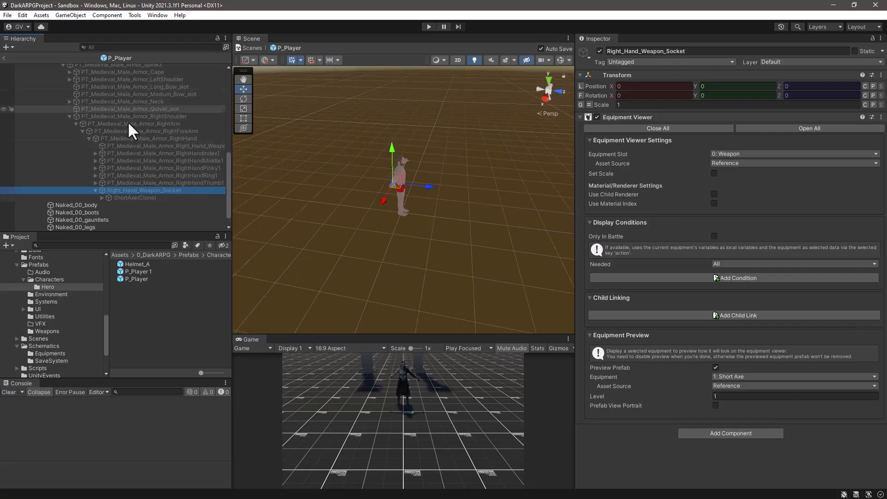
{"action": "scroll", "coordinate": [160, 137], "scroll_direction": "up", "scroll_amount": 10}
{"action": "left_click", "coordinate": [89, 194]}
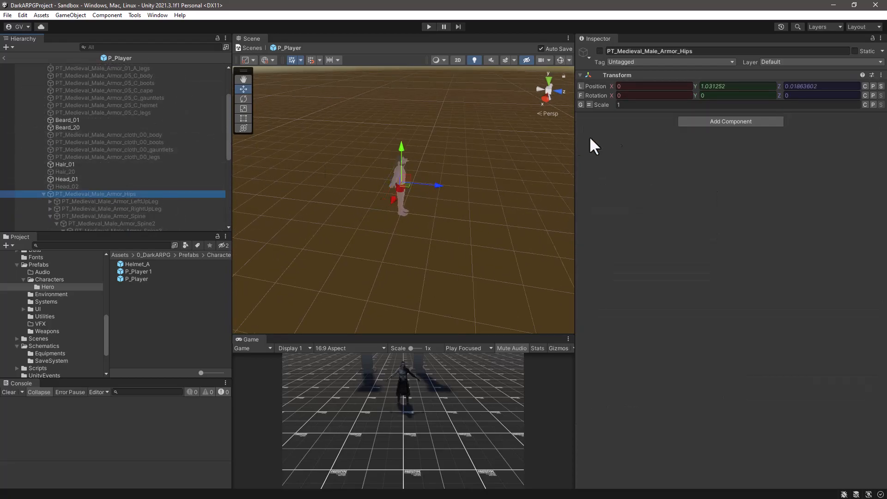
{"action": "left_click", "coordinate": [600, 51]}
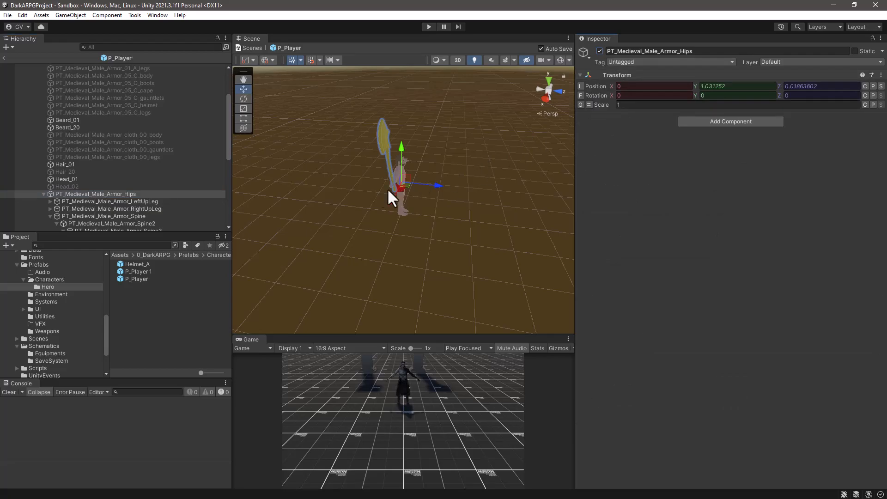
Select Right_Hand_Weapon_Socket in the player's hierarchy and examine how the Short Axe sits in the right hand.
{"action": "scroll", "coordinate": [173, 188], "scroll_direction": "down", "scroll_amount": 10}
{"action": "left_click", "coordinate": [139, 183]}
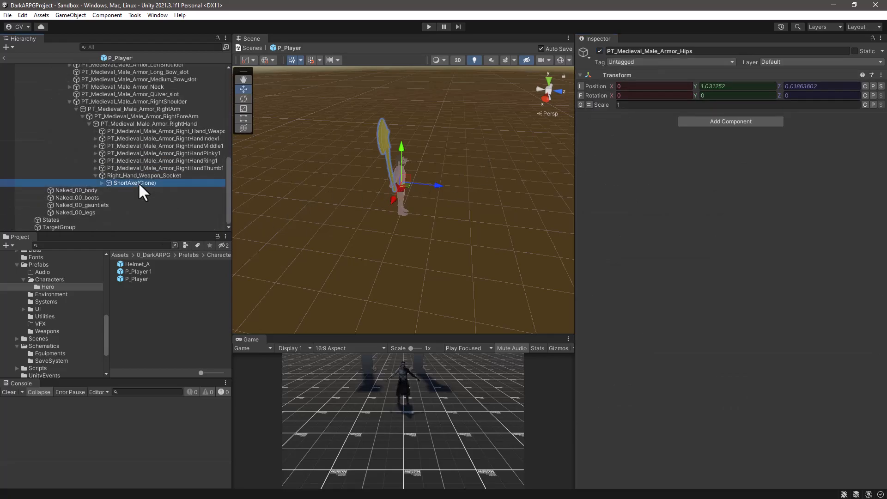
{"action": "left_click", "coordinate": [143, 176]}
{"action": "scroll", "coordinate": [392, 206], "scroll_direction": "up", "scroll_amount": 5}
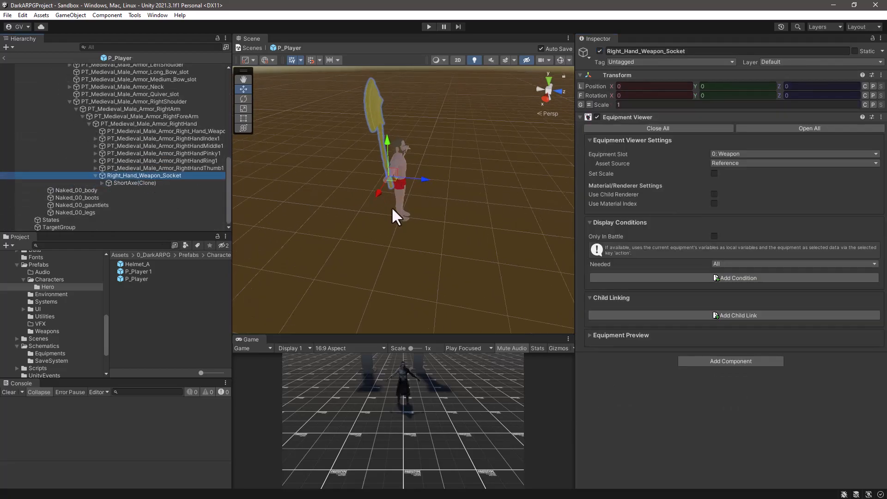
{"action": "scroll", "coordinate": [392, 206], "scroll_direction": "up", "scroll_amount": 2}
{"action": "left_click_drag", "start_coordinate": [341, 206], "coordinate": [452, 191], "text": "alt"}
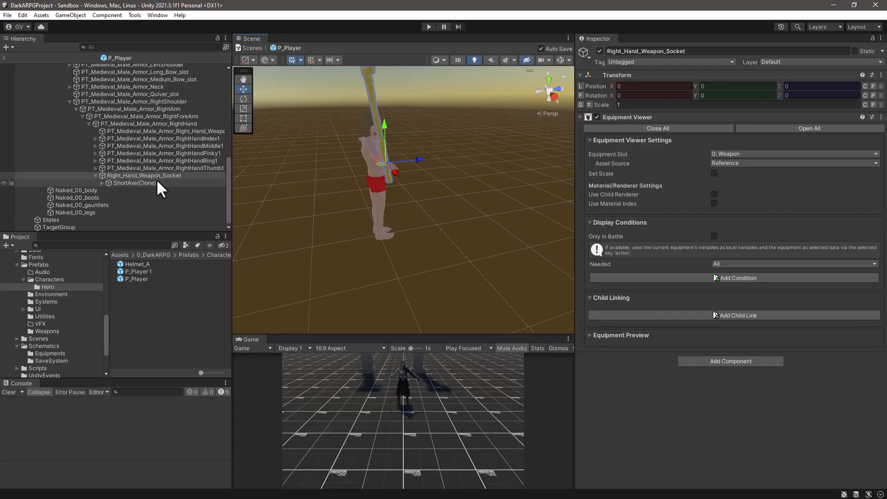
{"action": "left_click_drag", "start_coordinate": [344, 141], "coordinate": [476, 139], "text": "alt"}
{"action": "middle_click_drag", "start_coordinate": [476, 138], "coordinate": [434, 225]}
{"action": "left_click_drag", "start_coordinate": [434, 225], "coordinate": [337, 237], "text": "alt"}
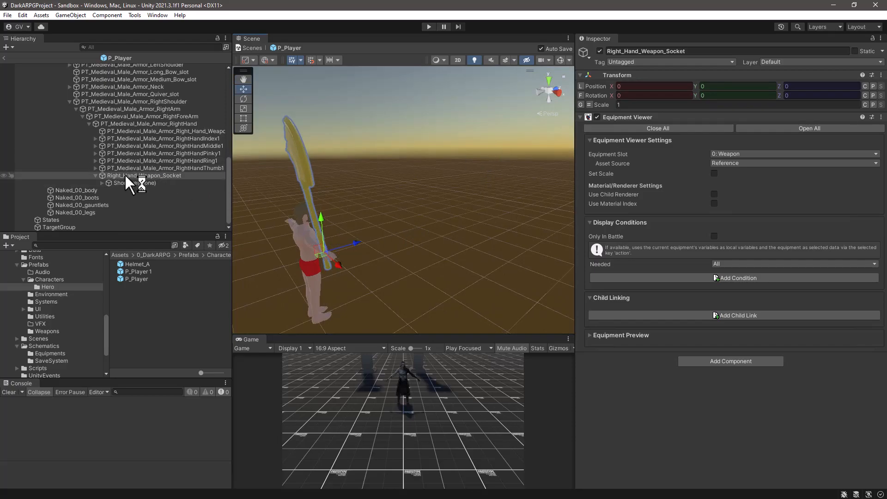
Set the Right_Hand_Weapon_Socket's position to X 0.078, Y -0.041, Z -0.018.
{"action": "left_click", "coordinate": [663, 86]}
{"action": "type", "text": "0.078"}
{"action": "left_click", "coordinate": [745, 90]}
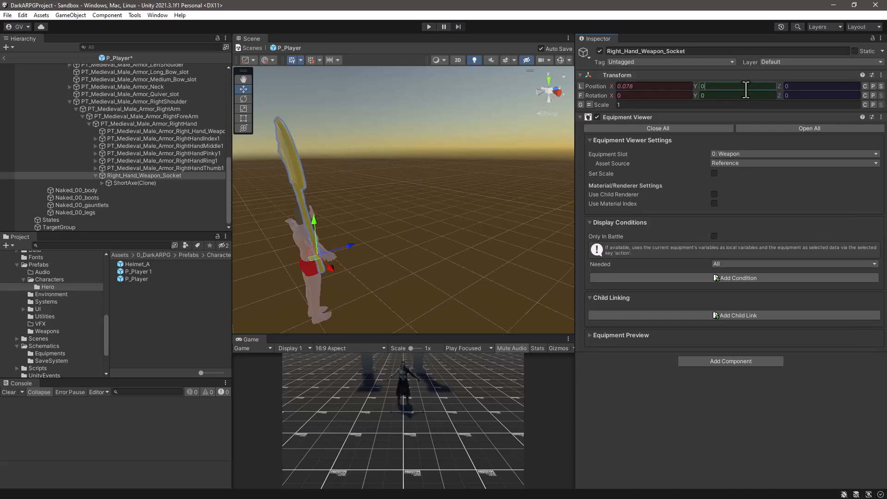
{"action": "type", "text": "-0.041"}
{"action": "left_click", "coordinate": [814, 89]}
{"action": "type", "text": "-0.018"}
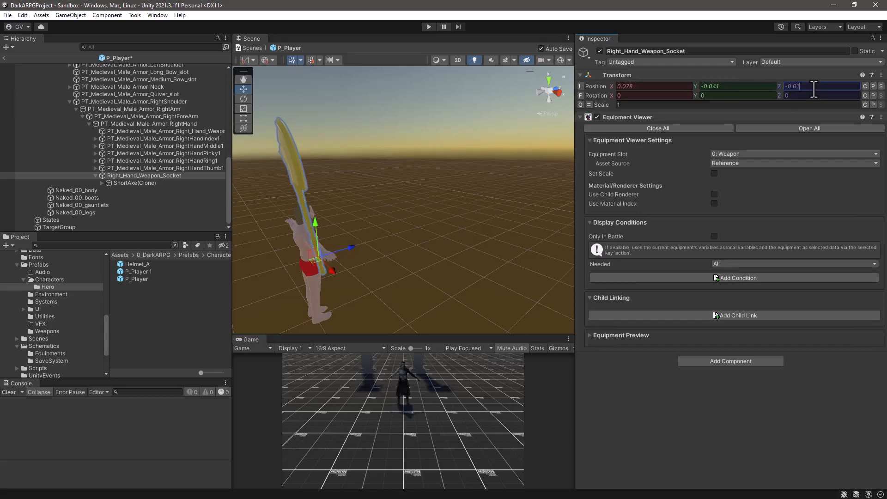
Set the Right_Hand_Weapon_Socket's rotation to X 22.05928, Y 241.0504, Z 3.396107.
{"action": "left_click", "coordinate": [686, 95]}
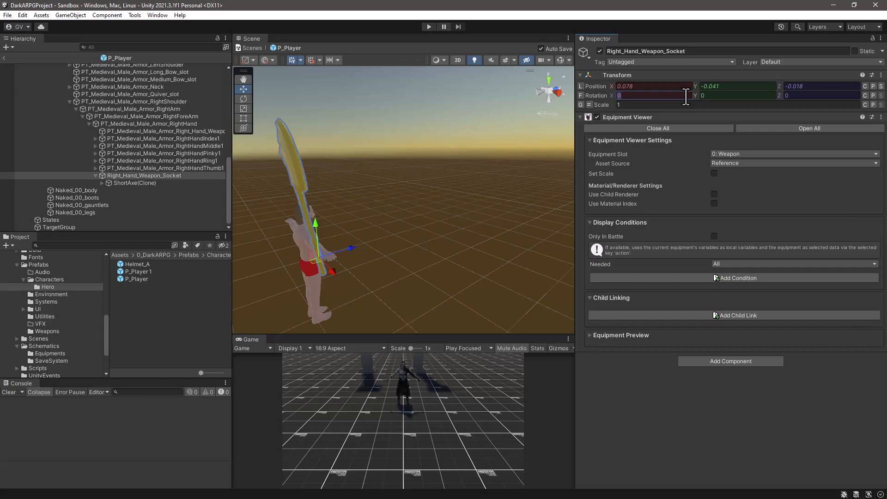
{"action": "type", "text": "22.0"}
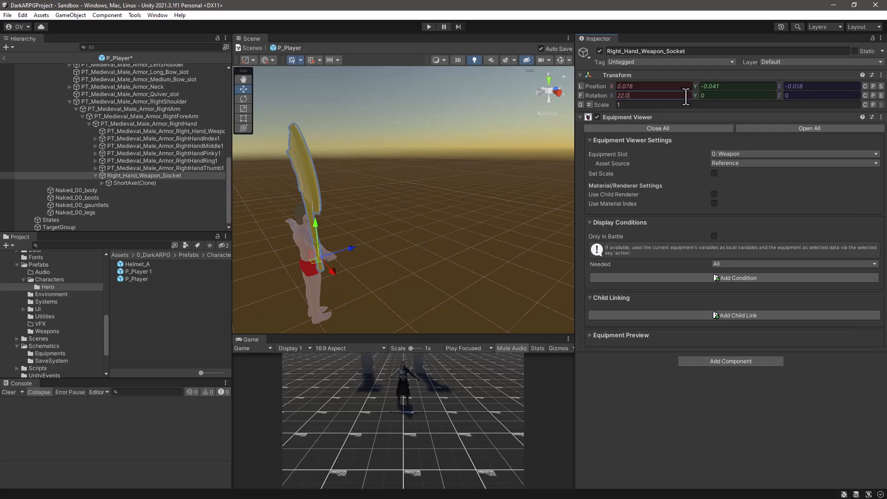
{"action": "type", "text": "5928"}
{"action": "left_click", "coordinate": [719, 96]}
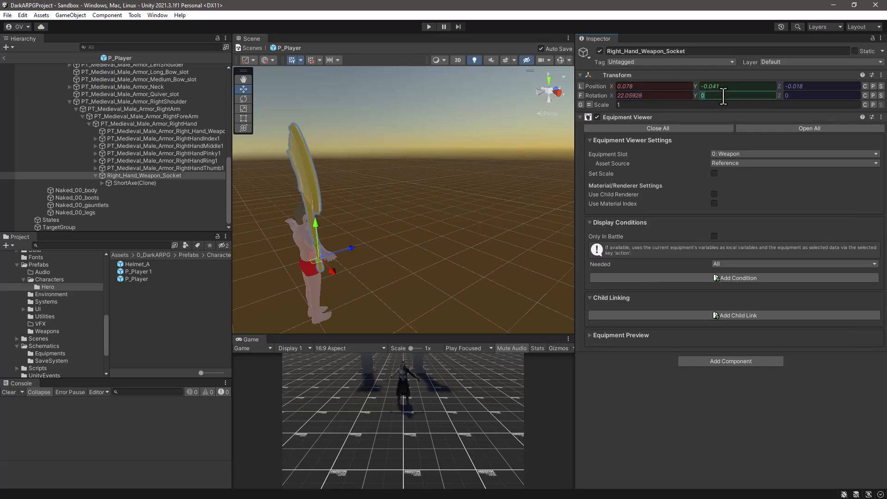
{"action": "type", "text": "241"}
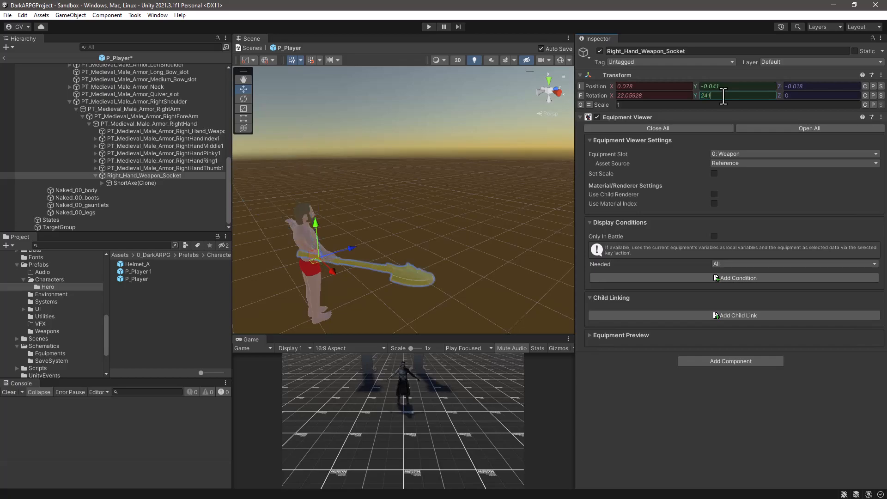
{"action": "type", "text": ".0504"}
{"action": "left_click", "coordinate": [817, 97]}
{"action": "type", "text": "3.396107"}
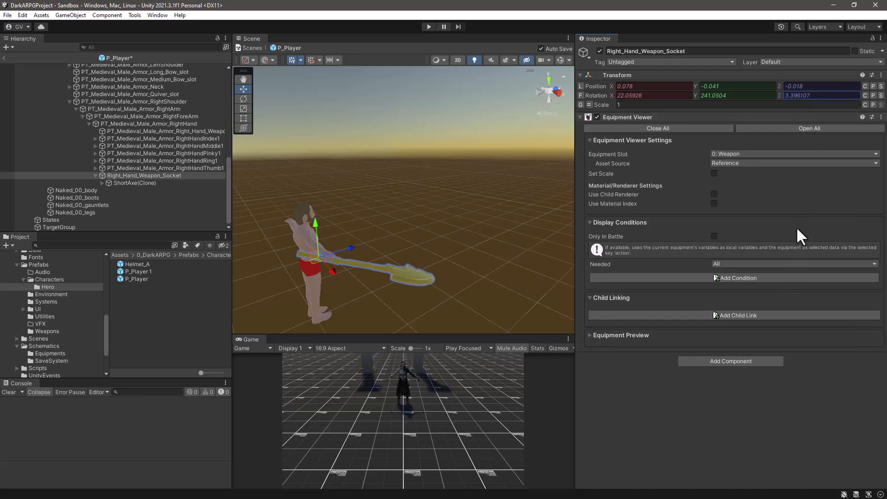
{"action": "left_click_drag", "start_coordinate": [420, 233], "coordinate": [347, 271], "text": "alt"}
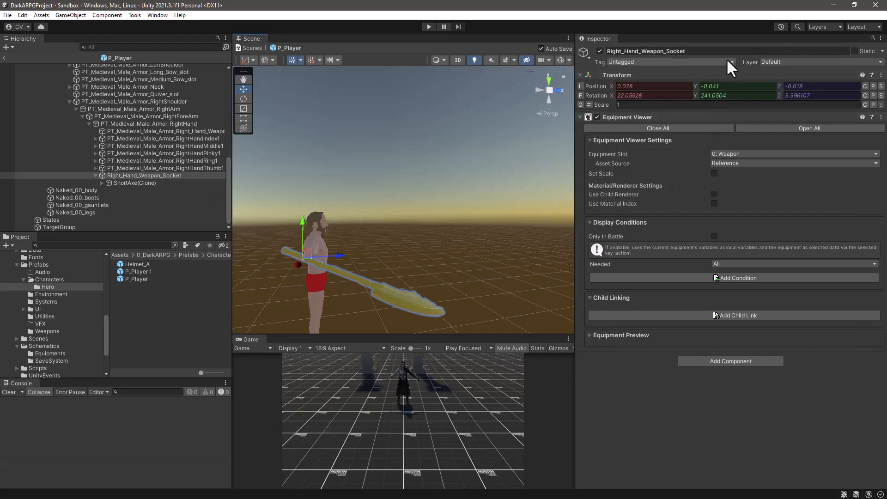
Turn off the weapon socket's prefab preview and return from the P_Player prefab to the Sandbox scene, collapsing Volund.
{"action": "left_click", "coordinate": [118, 175]}
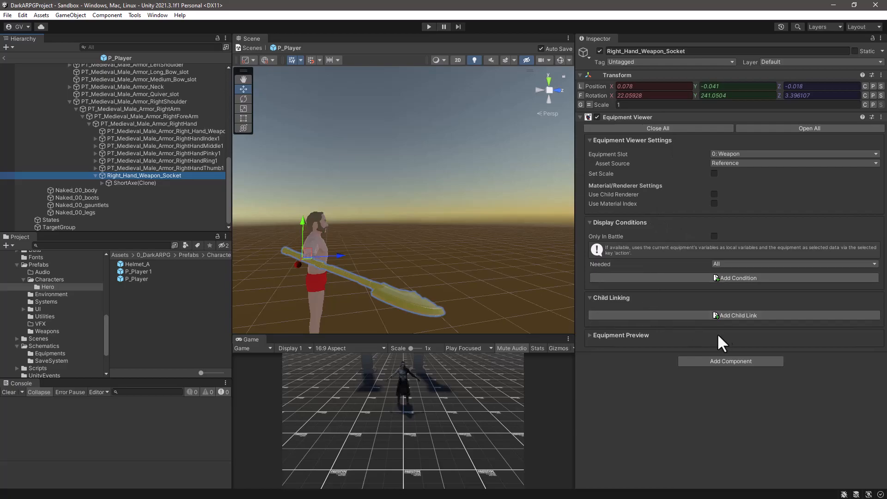
{"action": "left_click", "coordinate": [606, 336]}
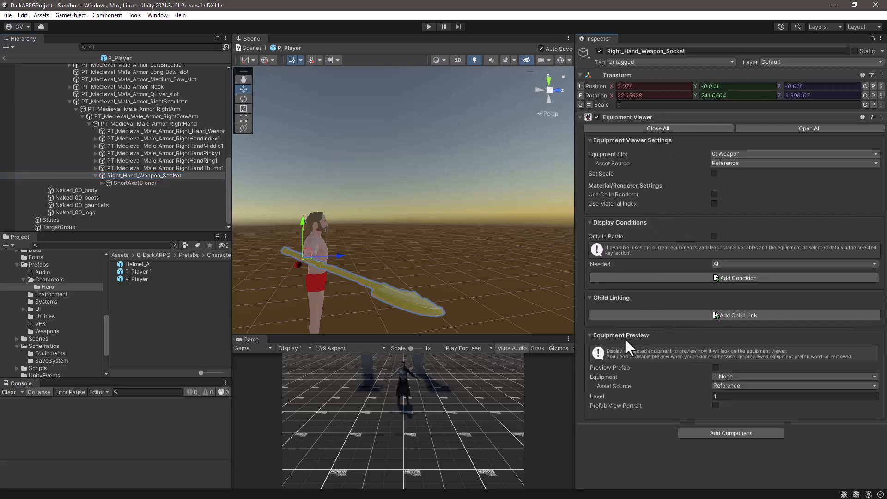
{"action": "left_click", "coordinate": [716, 367]}
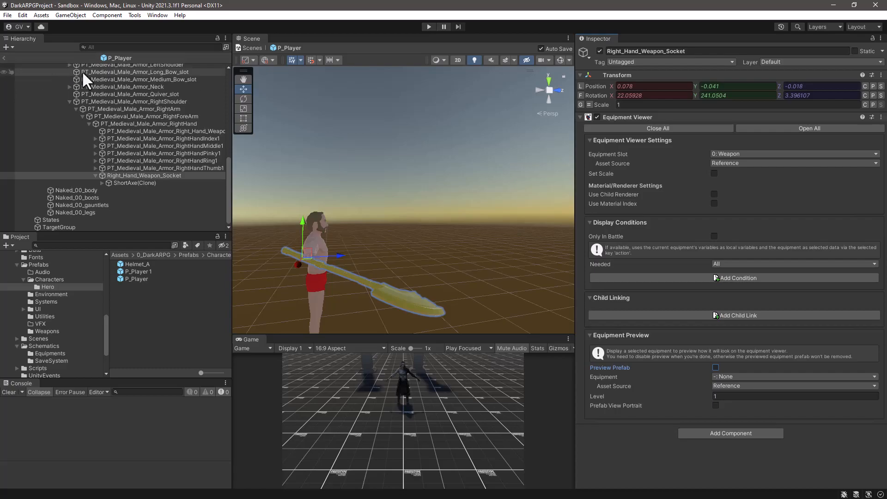
{"action": "left_click", "coordinate": [4, 57]}
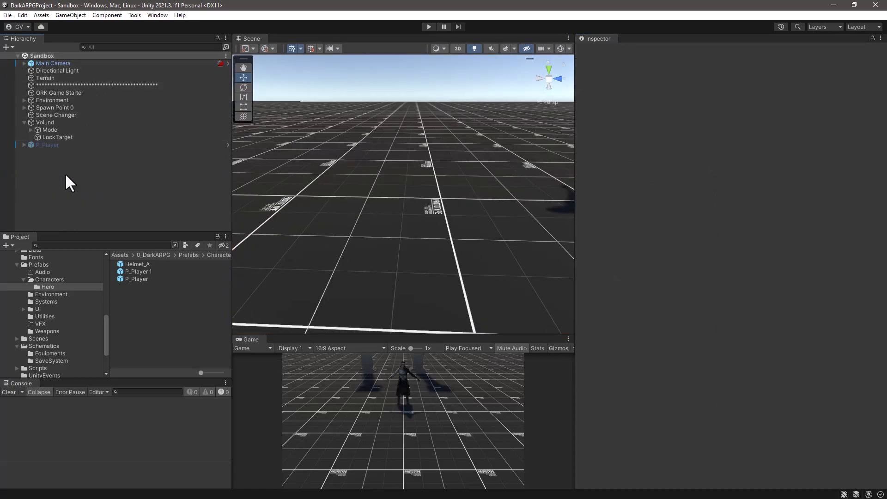
{"action": "left_click", "coordinate": [24, 123]}
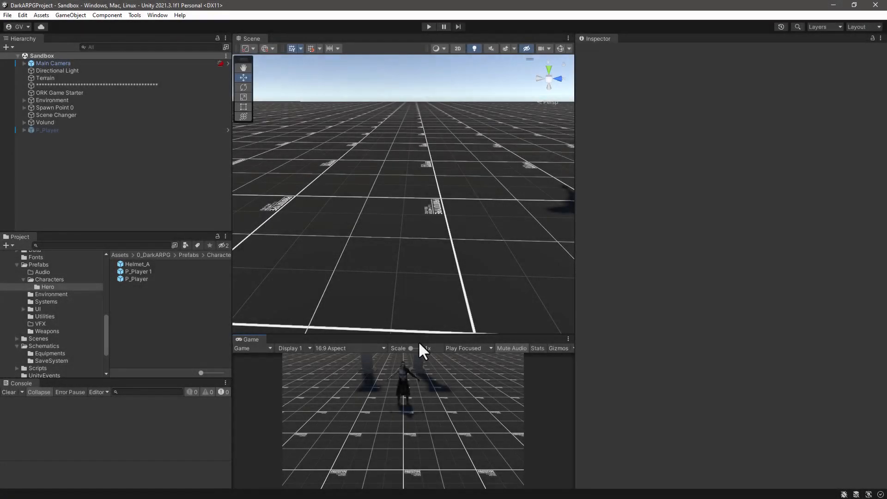
Enlarge the Game view by resizing the surrounding views and enter play mode.
{"action": "left_click_drag", "start_coordinate": [425, 334], "coordinate": [425, 231]}
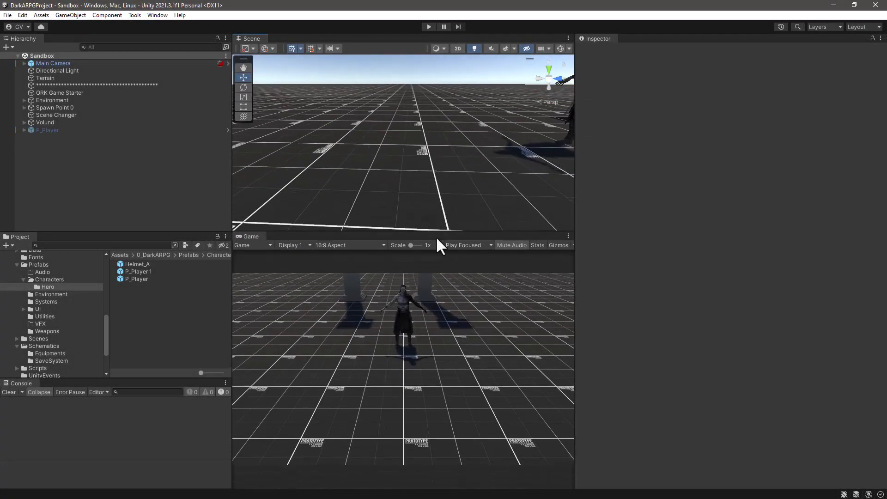
{"action": "left_click_drag", "start_coordinate": [572, 269], "coordinate": [732, 278]}
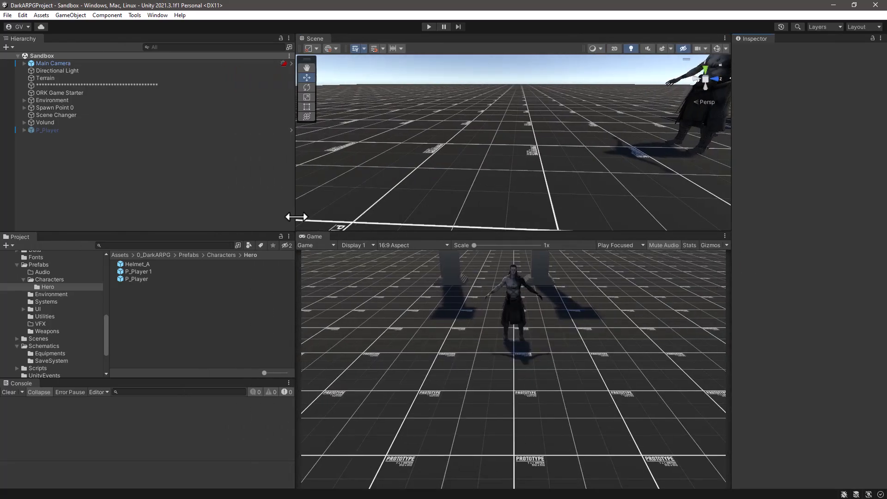
{"action": "left_click_drag", "start_coordinate": [298, 215], "coordinate": [194, 208]}
{"action": "left_click", "coordinate": [424, 27]}
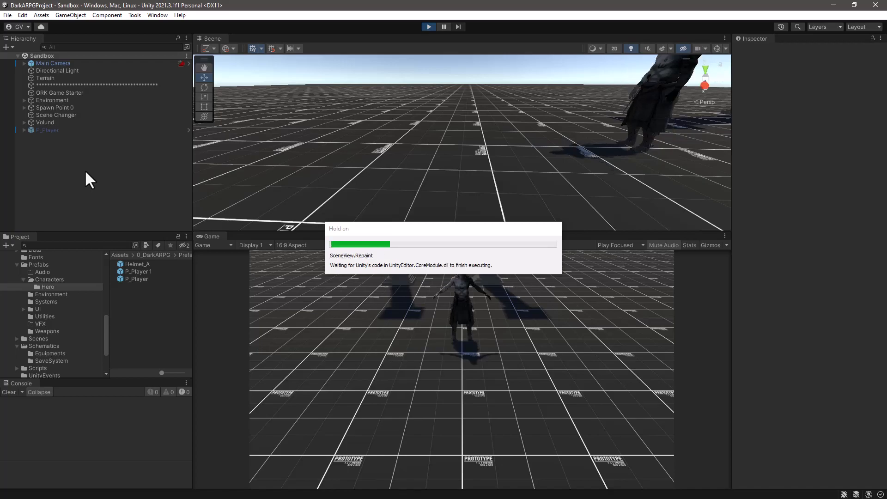
Select the spawned Player in the running scene and examine from several angles how the axe sits in the hand.
{"action": "left_click", "coordinate": [49, 129]}
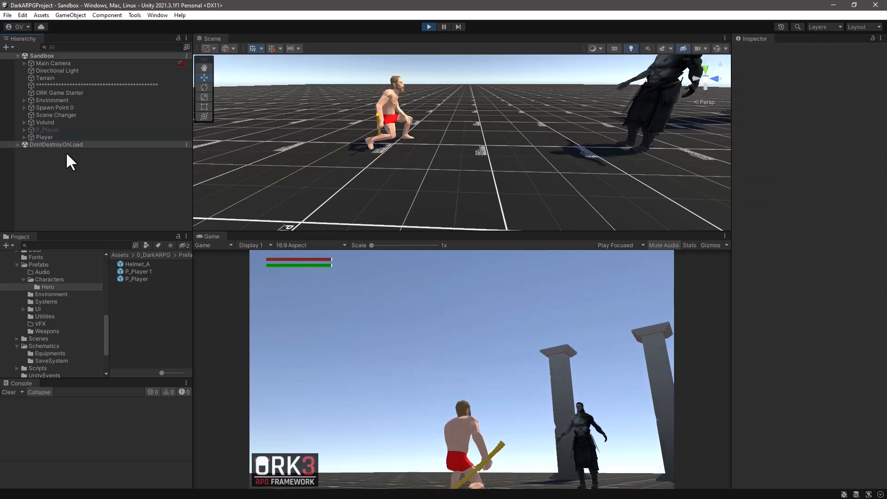
{"action": "left_click", "coordinate": [59, 136]}
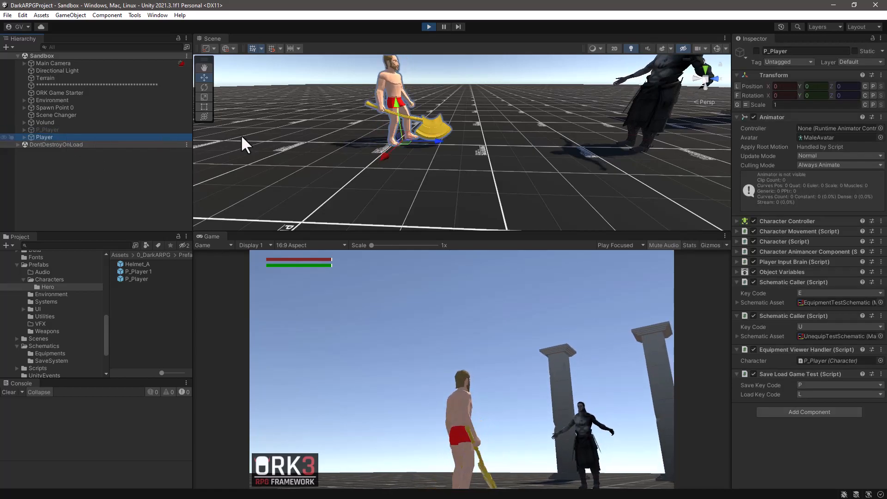
{"action": "scroll", "coordinate": [459, 149], "scroll_direction": "up", "scroll_amount": 1}
{"action": "middle_click_drag", "start_coordinate": [489, 184], "coordinate": [514, 204]}
{"action": "scroll", "coordinate": [526, 187], "scroll_direction": "up", "scroll_amount": 8}
{"action": "left_click_drag", "start_coordinate": [525, 185], "coordinate": [412, 153], "text": "alt"}
{"action": "scroll", "coordinate": [412, 153], "scroll_direction": "up", "scroll_amount": 3}
{"action": "middle_click_drag", "start_coordinate": [414, 154], "coordinate": [427, 167]}
{"action": "scroll", "coordinate": [419, 174], "scroll_direction": "up", "scroll_amount": 6}
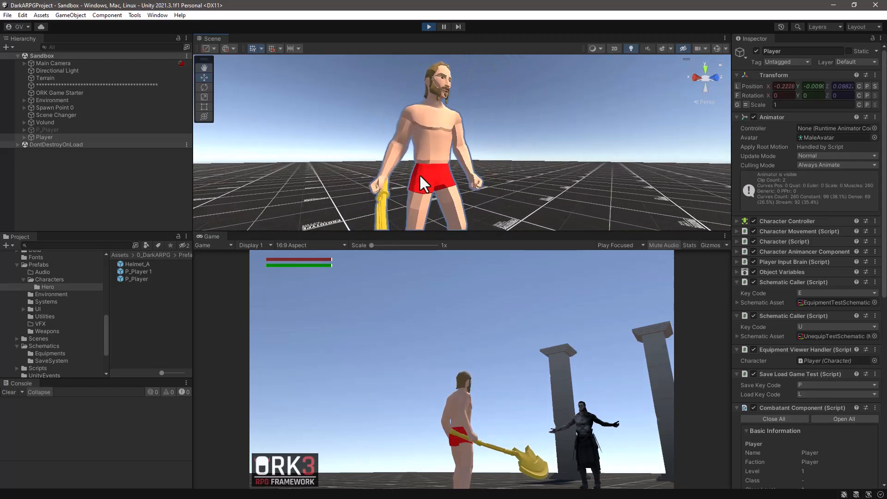
{"action": "scroll", "coordinate": [421, 202], "scroll_direction": "up", "scroll_amount": 2, "text": "alt"}
{"action": "left_click_drag", "start_coordinate": [421, 202], "coordinate": [403, 203], "text": "alt"}
{"action": "scroll", "coordinate": [403, 176], "scroll_direction": "down", "scroll_amount": 6}
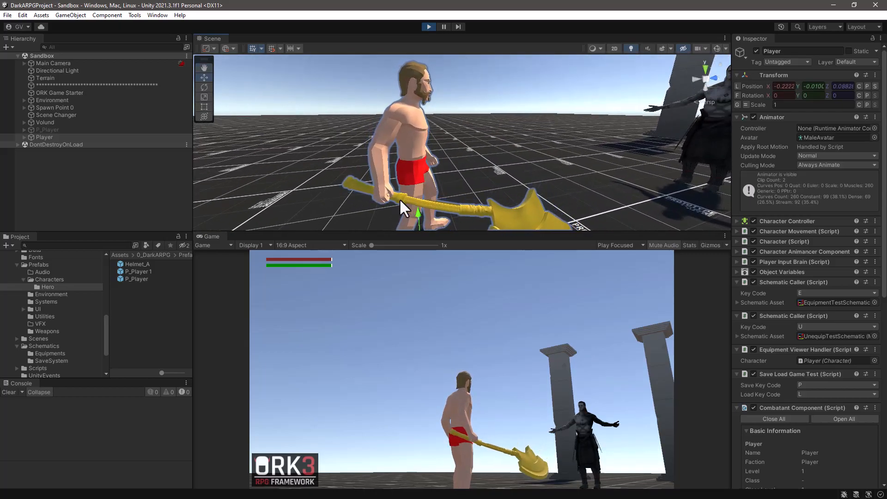
Select the running player's Right_Hand_Weapon_Socket, starting from the axe mesh in the Scene view.
{"action": "left_click", "coordinate": [401, 203]}
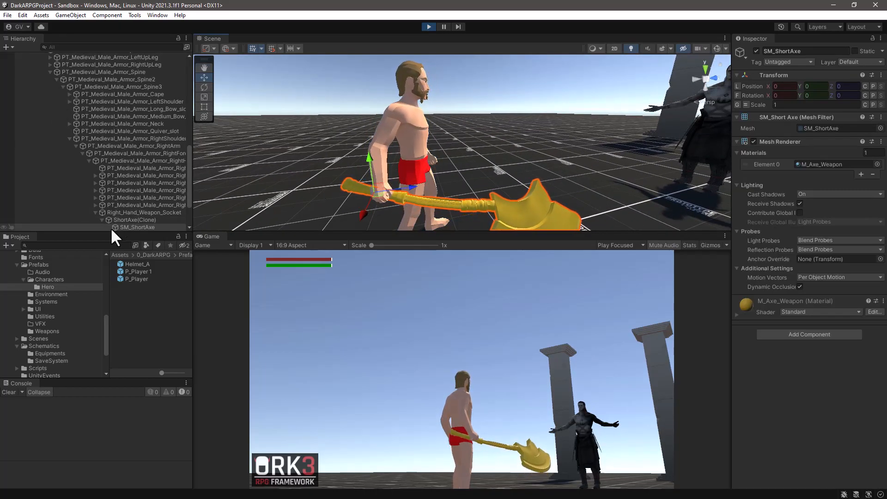
{"action": "left_click", "coordinate": [133, 213]}
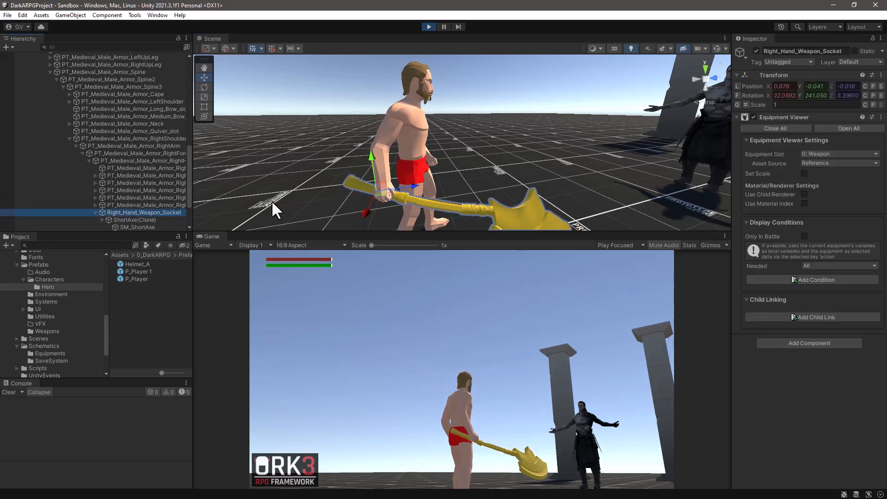
{"action": "left_click_drag", "start_coordinate": [434, 188], "coordinate": [212, 148], "text": "alt"}
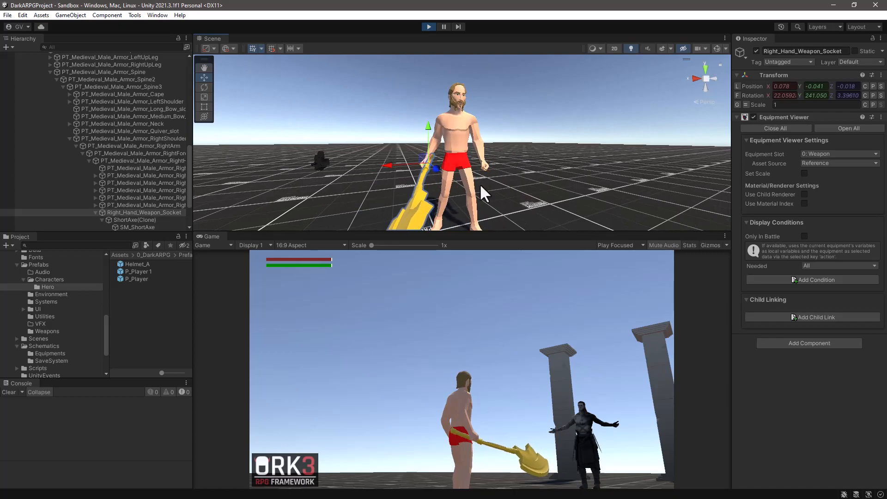
{"action": "scroll", "coordinate": [481, 182], "scroll_direction": "up", "scroll_amount": 5}
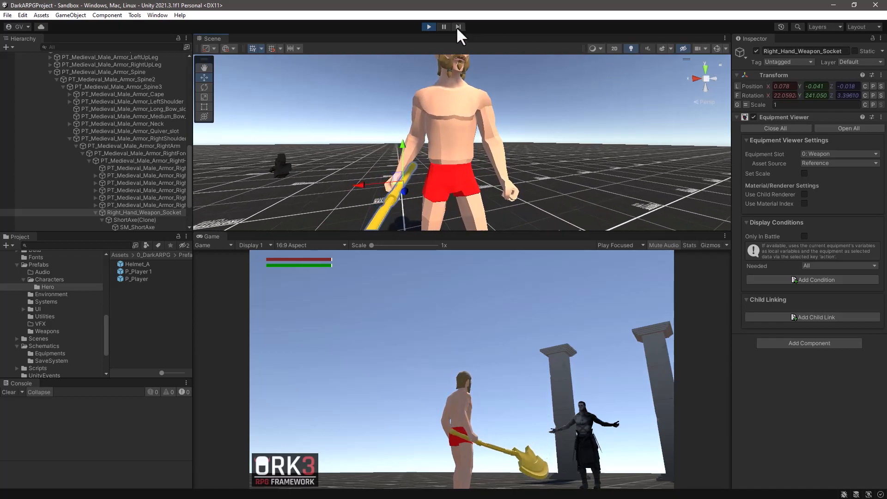
Pause play mode and enlarge the Scene view around the player's right hand.
{"action": "left_click", "coordinate": [444, 26]}
{"action": "left_click_drag", "start_coordinate": [429, 230], "coordinate": [415, 355]}
{"action": "middle_click_drag", "start_coordinate": [408, 263], "coordinate": [517, 225]}
{"action": "scroll", "coordinate": [484, 236], "scroll_direction": "up", "scroll_amount": 3}
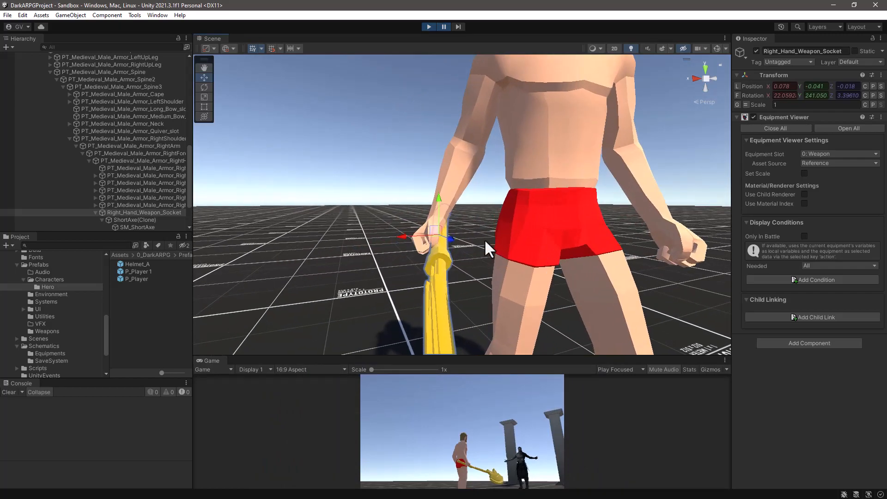
Move the weapon socket into the player's grip, to about X 0.059, Y -0.061, Z 0.006.
{"action": "left_click_drag", "start_coordinate": [397, 242], "coordinate": [478, 285]}
{"action": "middle_click_drag", "start_coordinate": [444, 278], "coordinate": [517, 253]}
{"action": "left_click_drag", "start_coordinate": [316, 302], "coordinate": [459, 304], "text": "alt"}
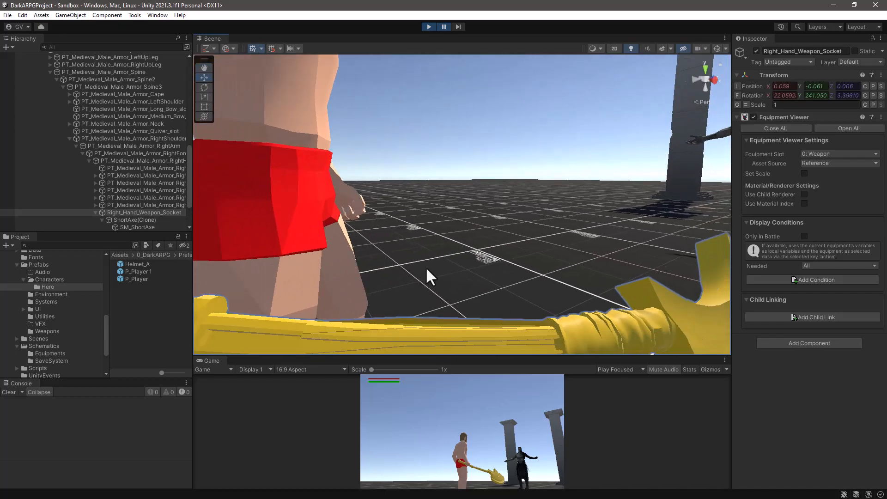
{"action": "scroll", "coordinate": [429, 262], "scroll_direction": "down", "scroll_amount": 5}
{"action": "left_click_drag", "start_coordinate": [422, 268], "coordinate": [362, 309], "text": "alt"}
Rotate the weapon socket to align the axe with the hand, to about X 13.2, Y 246.4, Z 1.6.
{"action": "key", "text": "e"}
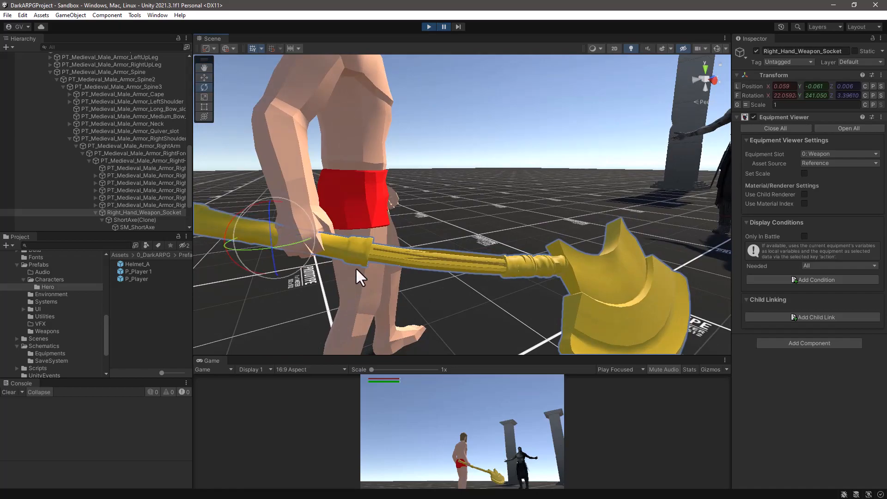
{"action": "left_click_drag", "start_coordinate": [227, 229], "coordinate": [300, 247]}
{"action": "scroll", "coordinate": [301, 246], "scroll_direction": "down", "scroll_amount": 5}
{"action": "left_click_drag", "start_coordinate": [368, 270], "coordinate": [308, 282], "text": "alt"}
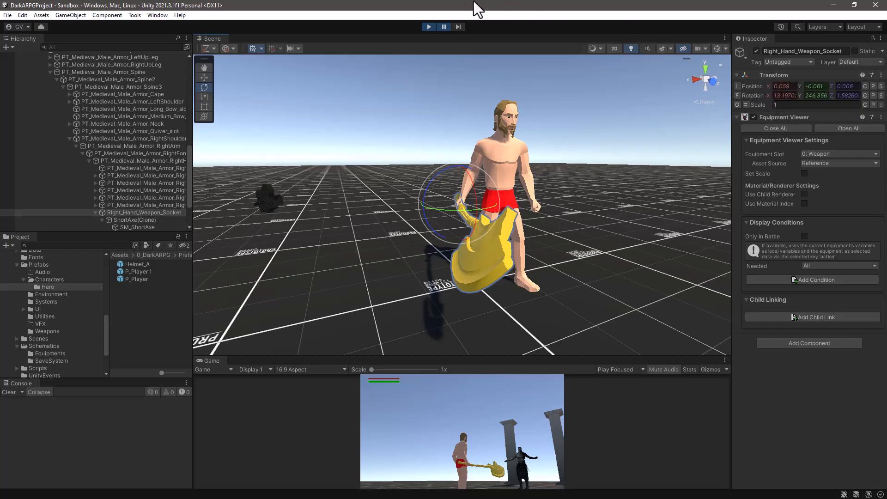
Copy the Right_Hand_Weapon_Socket's adjusted Transform component.
{"action": "left_click", "coordinate": [881, 75]}
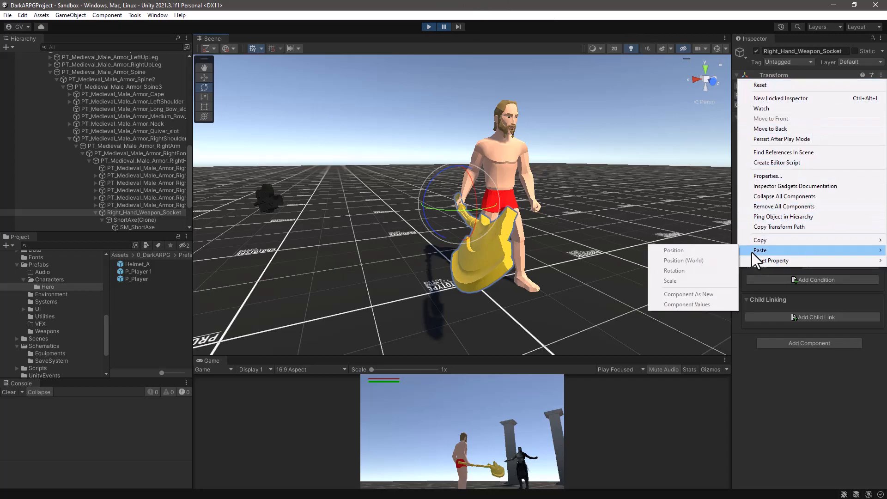
{"action": "mouse_move", "coordinate": [755, 240]}
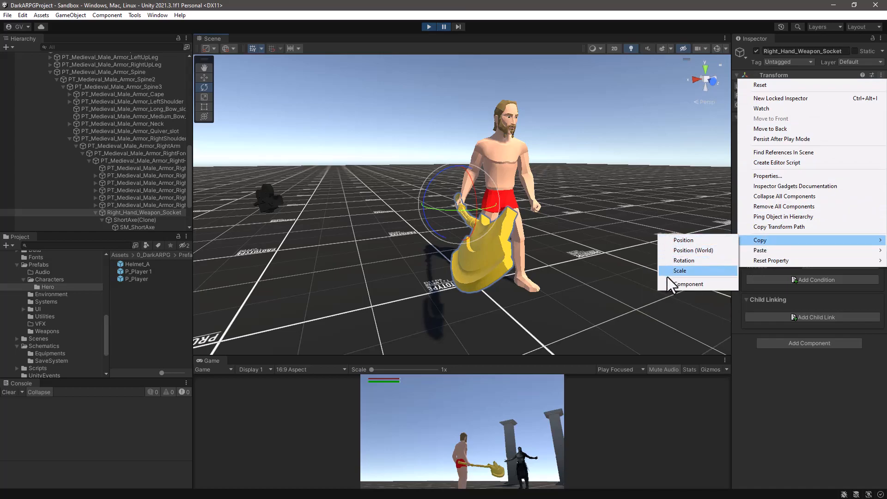
{"action": "left_click", "coordinate": [687, 284]}
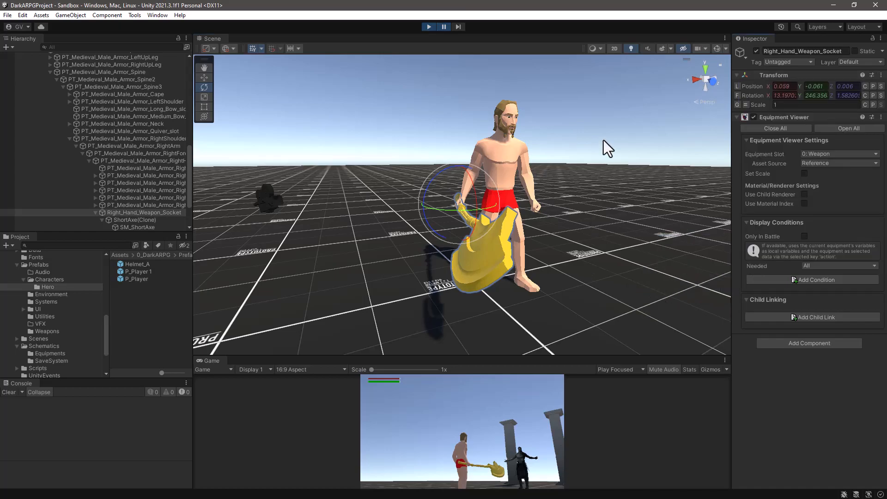
Stop play mode and open the P_Player prefab from the Hero folder for editing.
{"action": "left_click", "coordinate": [428, 27]}
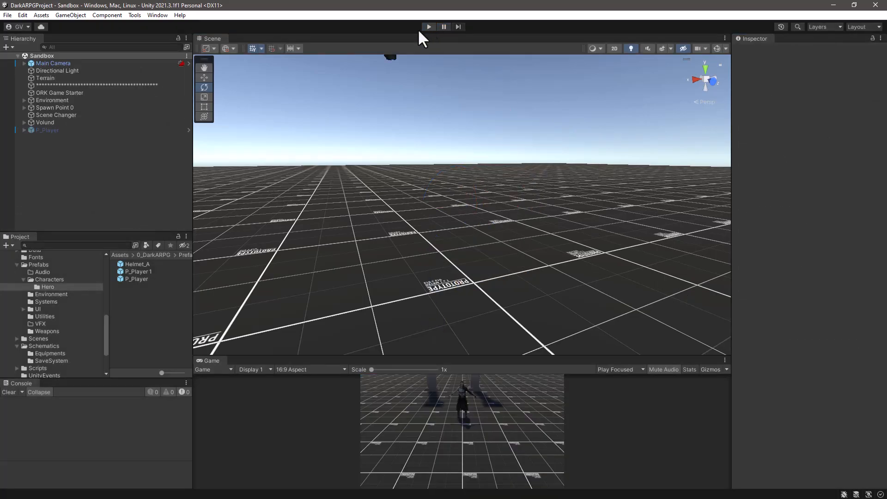
{"action": "left_click", "coordinate": [131, 279]}
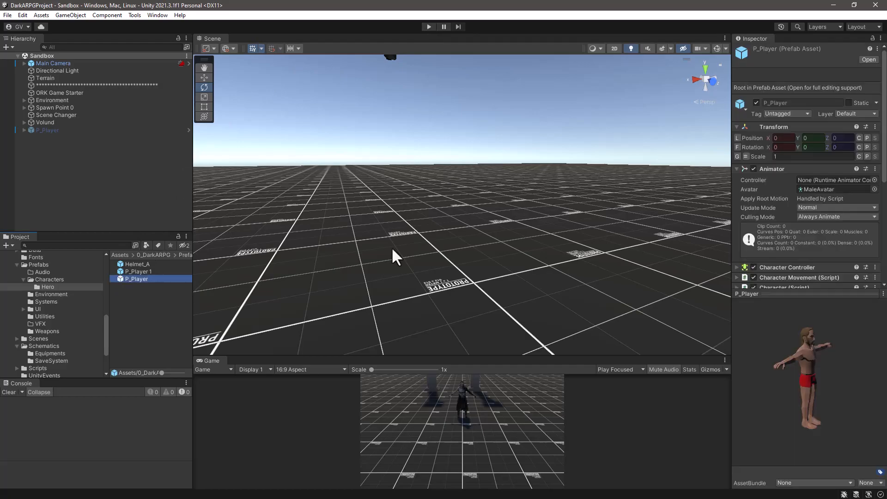
{"action": "left_click", "coordinate": [868, 59]}
{"action": "scroll", "coordinate": [118, 92], "scroll_direction": "down", "scroll_amount": 5}
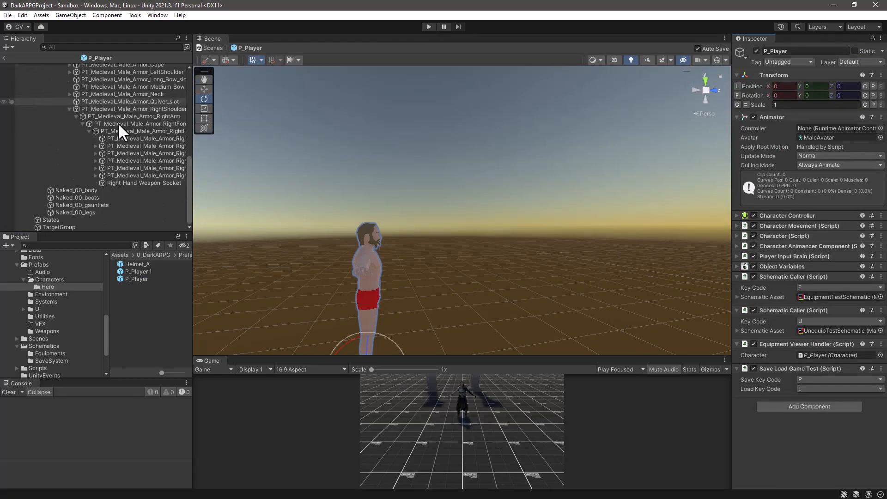
Paste the copied Transform component values onto the prefab's Right_Hand_Weapon_Socket.
{"action": "left_click", "coordinate": [114, 184]}
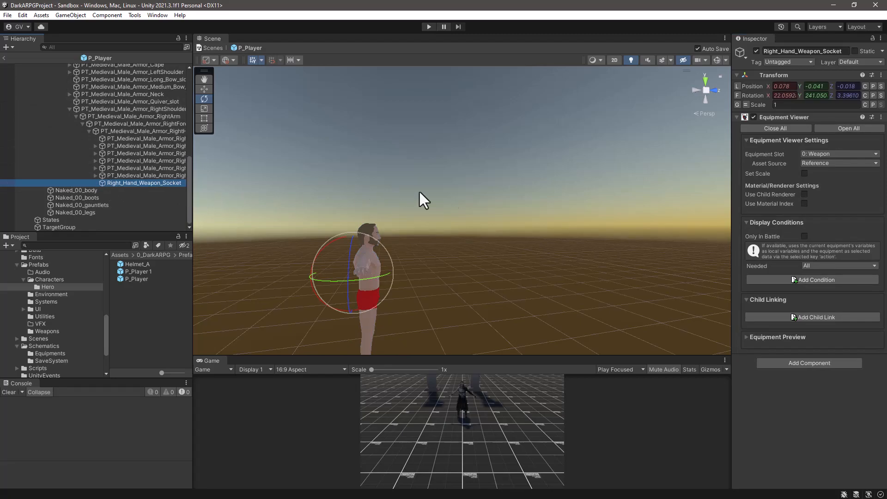
{"action": "left_click", "coordinate": [882, 76]}
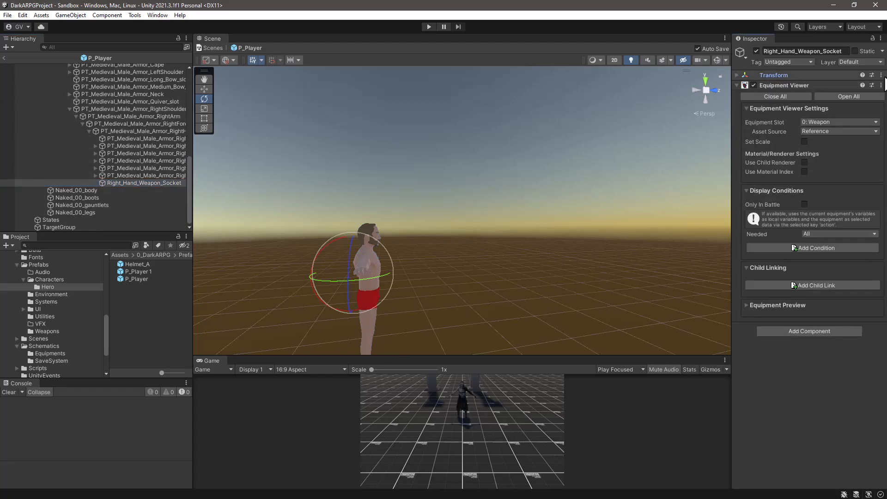
{"action": "left_click", "coordinate": [738, 75]}
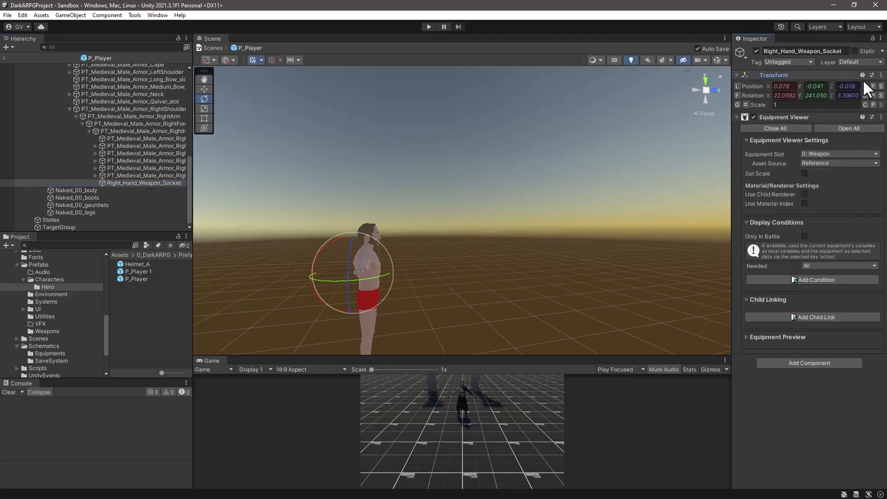
{"action": "left_click", "coordinate": [881, 75]}
{"action": "mouse_move", "coordinate": [795, 253]}
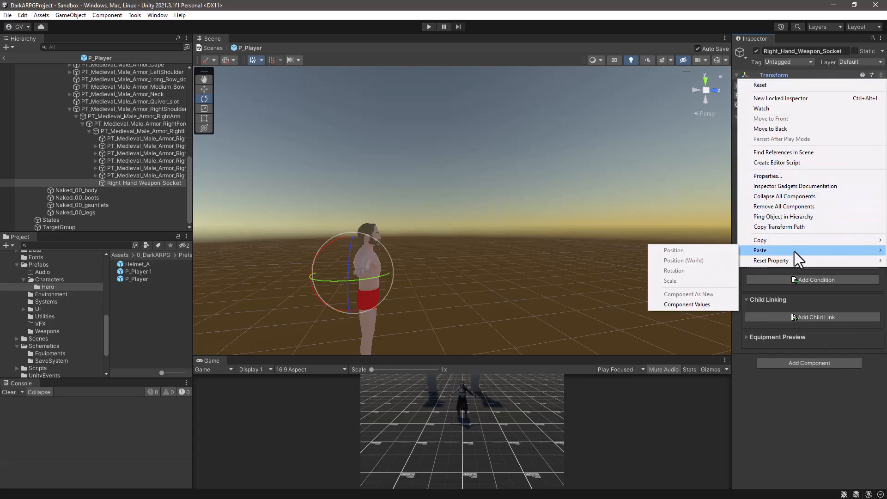
{"action": "left_click", "coordinate": [670, 304]}
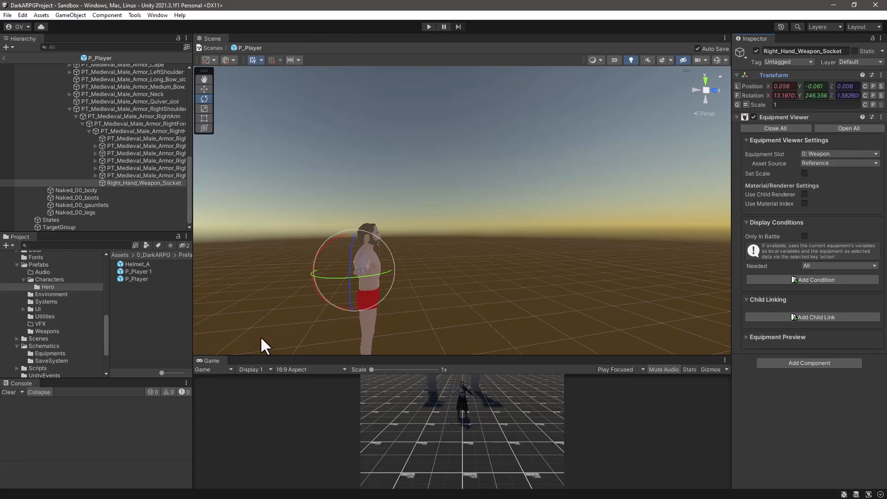
Return from the prefab to the Sandbox scene with an enlarged Game view and start play mode.
{"action": "left_click_drag", "start_coordinate": [271, 356], "coordinate": [293, 176]}
{"action": "left_click", "coordinate": [3, 57]}
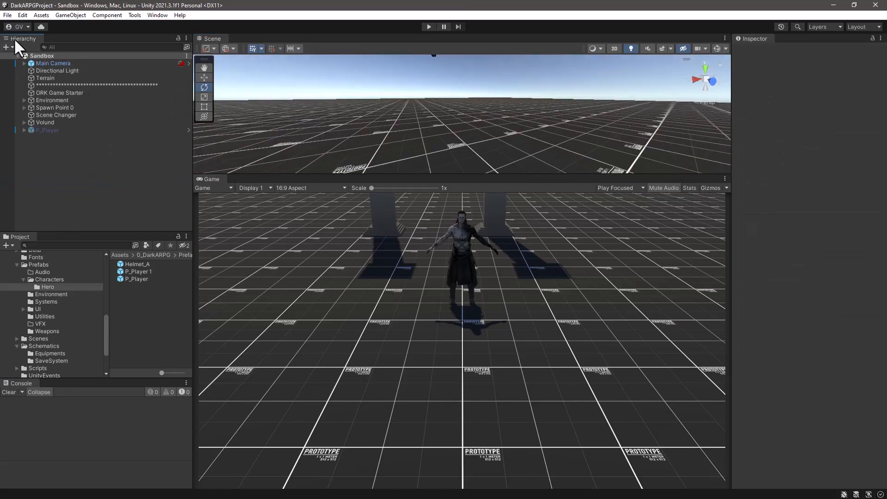
{"action": "left_click", "coordinate": [428, 27]}
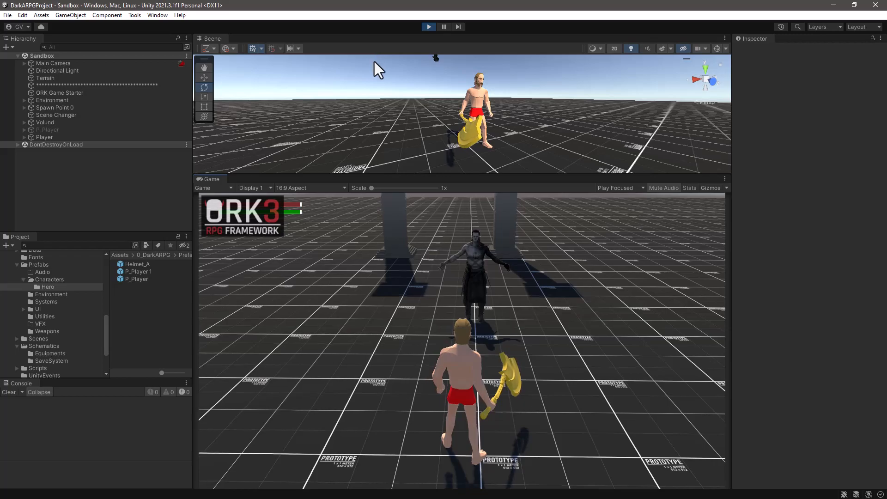
Run the player around in all directions to check how the axe sits in the right hand.
{"action": "key", "text": "s"}
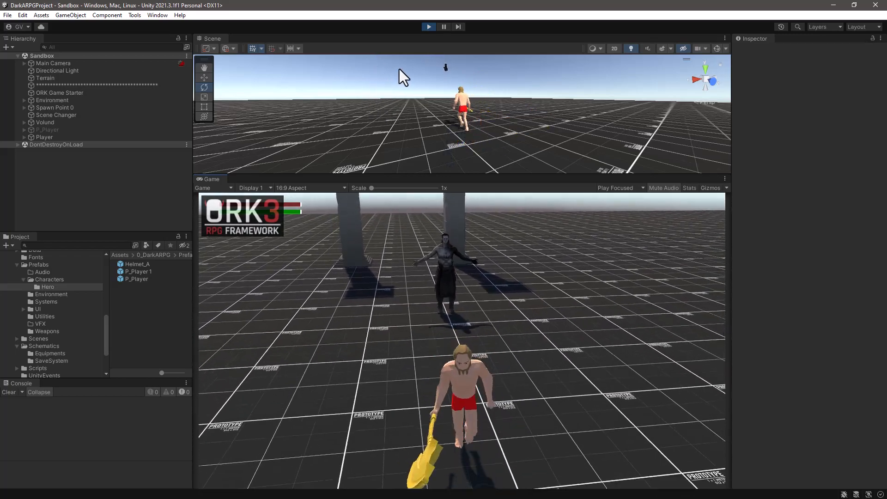
{"action": "key", "text": "d"}
{"action": "key", "text": "a"}
{"action": "key", "text": "w"}
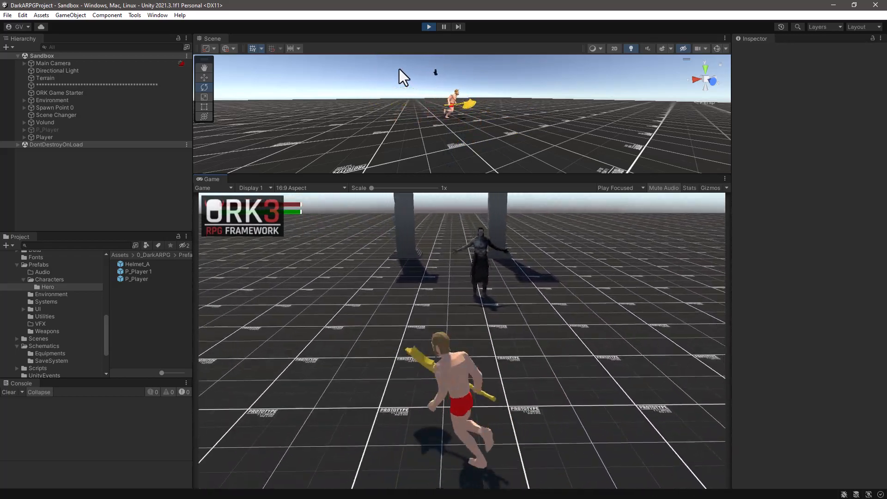
{"action": "key", "text": "d"}
{"action": "key", "text": "s"}
{"action": "key", "text": "a"}
{"action": "key", "text": "w"}
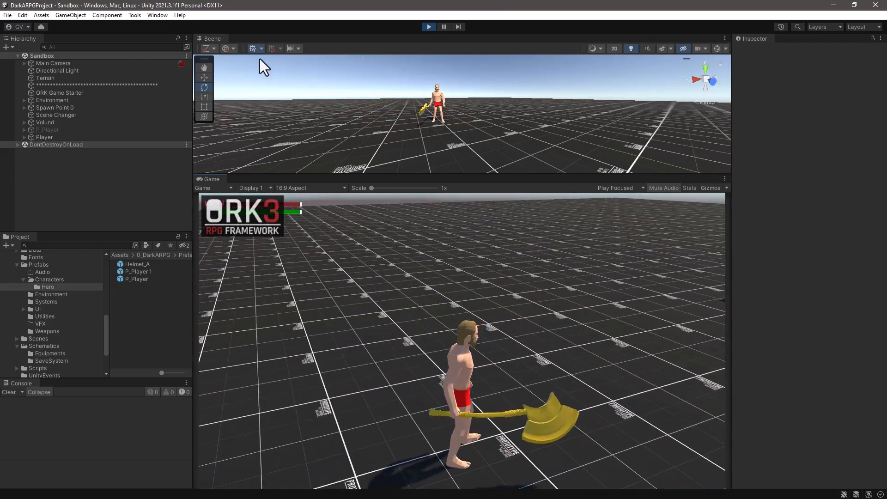